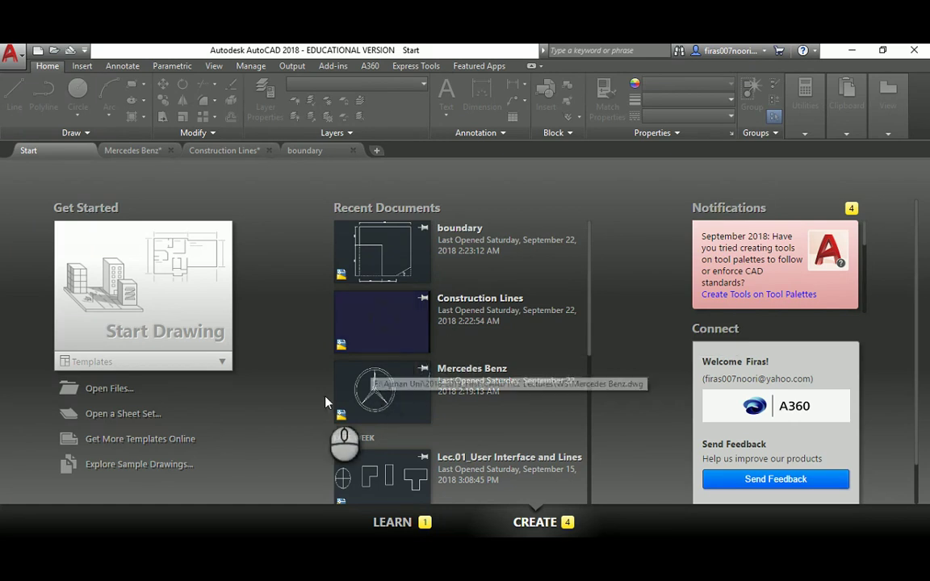
Create a new drawing from the acadiso template
{"action": "left_click", "coordinate": [10, 54]}
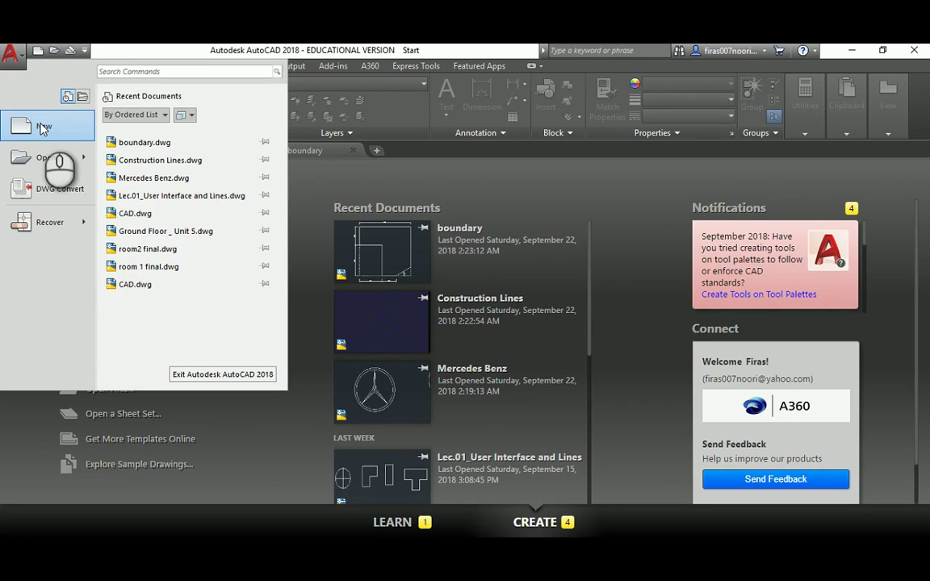
{"action": "left_click", "coordinate": [44, 129]}
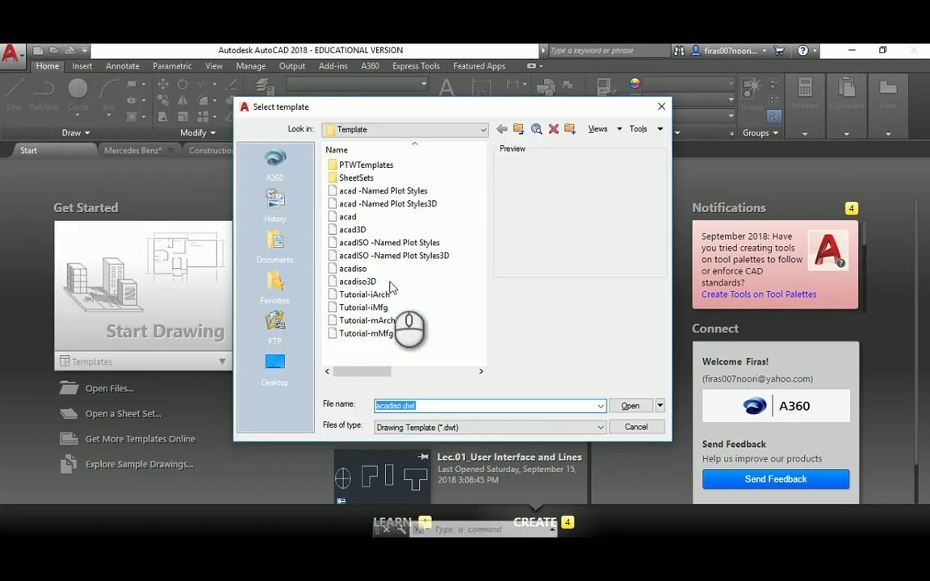
{"action": "left_click", "coordinate": [352, 269]}
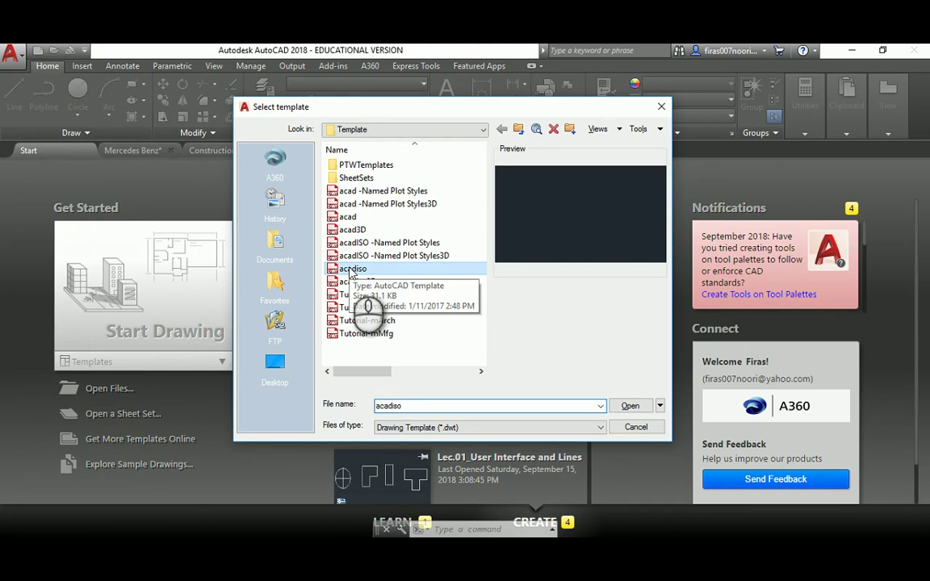
{"action": "double_click", "coordinate": [352, 269]}
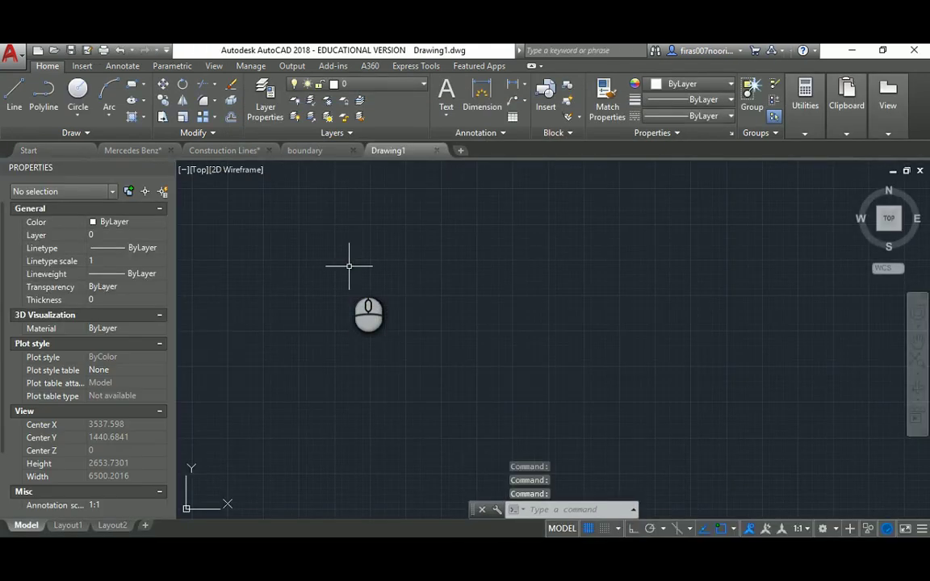
Set the drawing units' insertion scale to Meters with the UNITS command
{"action": "type", "text": "units"}
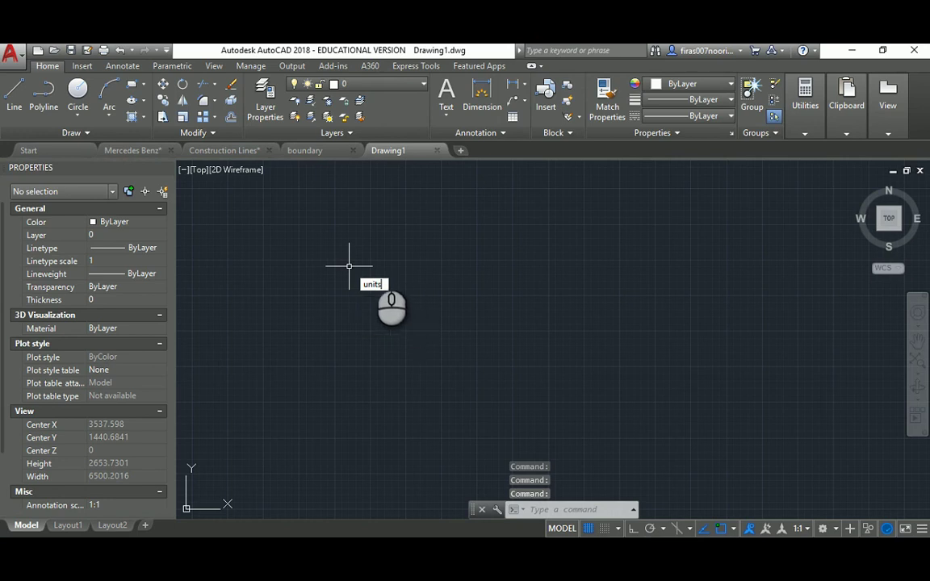
{"action": "key", "text": "Return"}
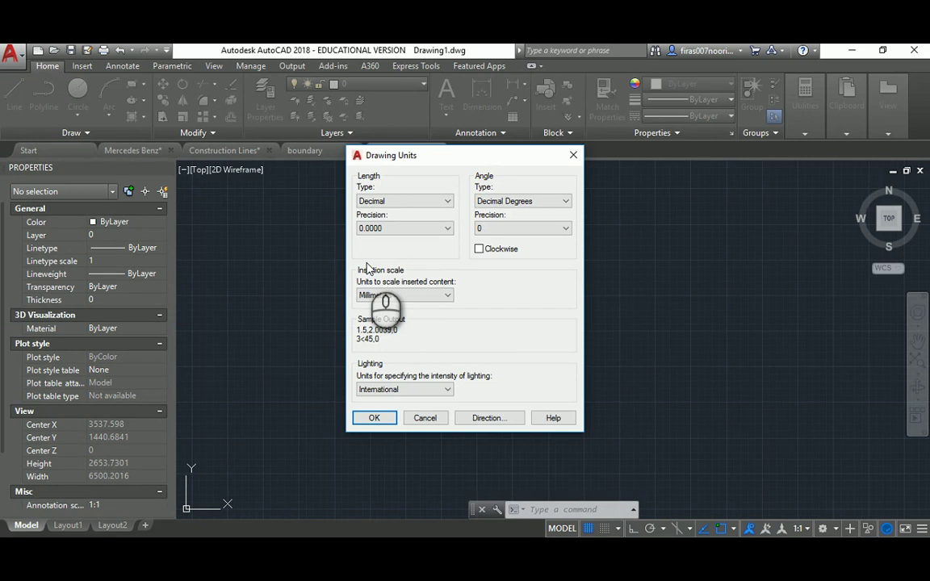
{"action": "left_click", "coordinate": [394, 297]}
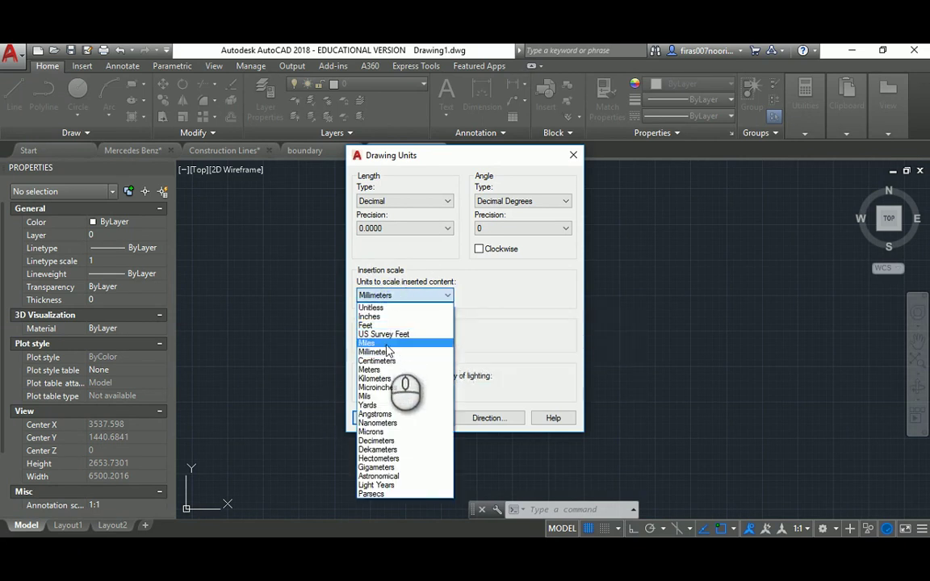
{"action": "left_click", "coordinate": [376, 369]}
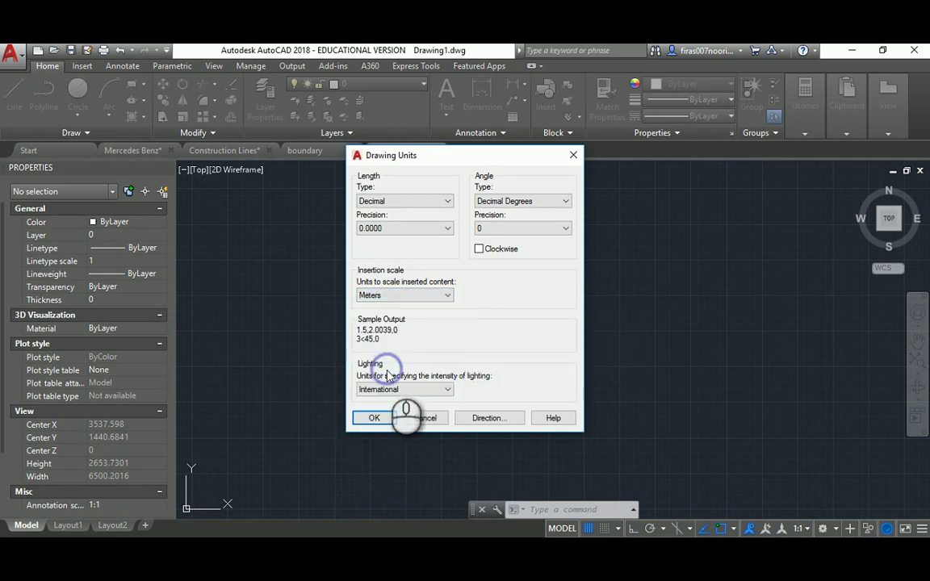
{"action": "left_click", "coordinate": [374, 418]}
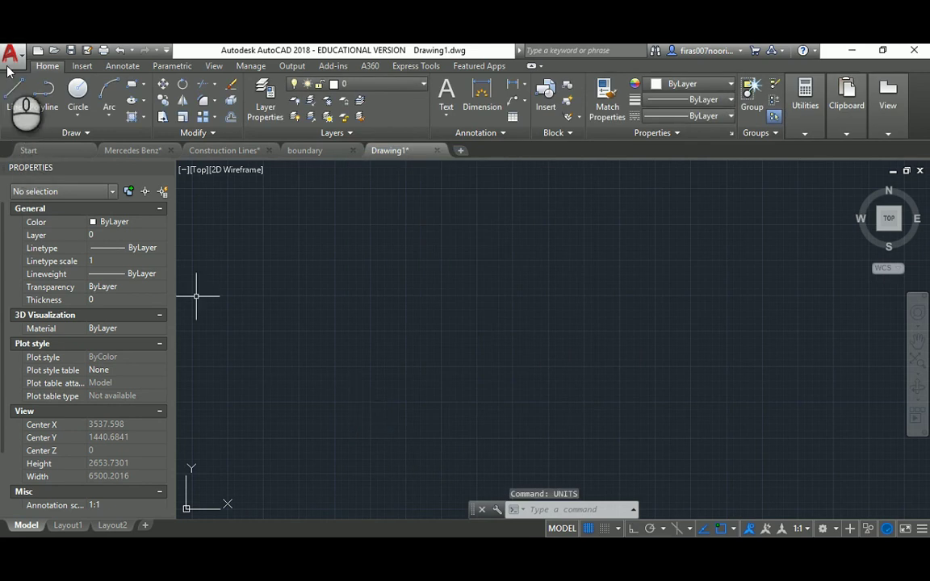
{"action": "left_click", "coordinate": [9, 56]}
{"action": "mouse_move", "coordinate": [40, 122]}
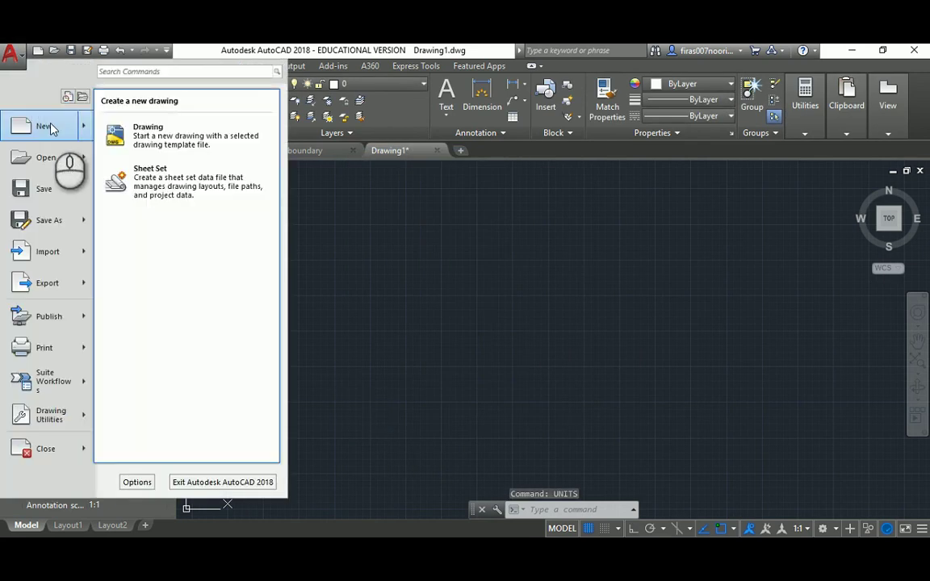
{"action": "left_click", "coordinate": [442, 244]}
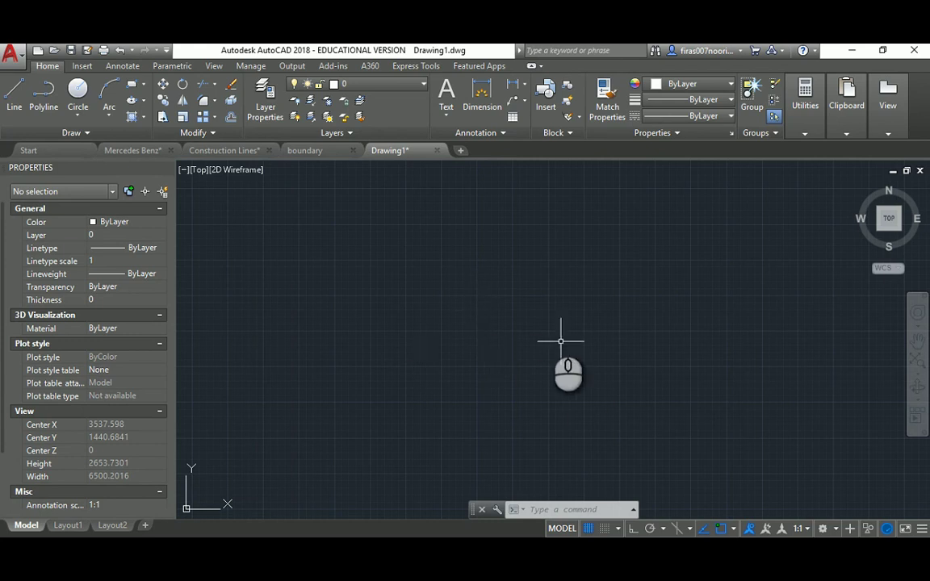
{"action": "mouse_move", "coordinate": [381, 155]}
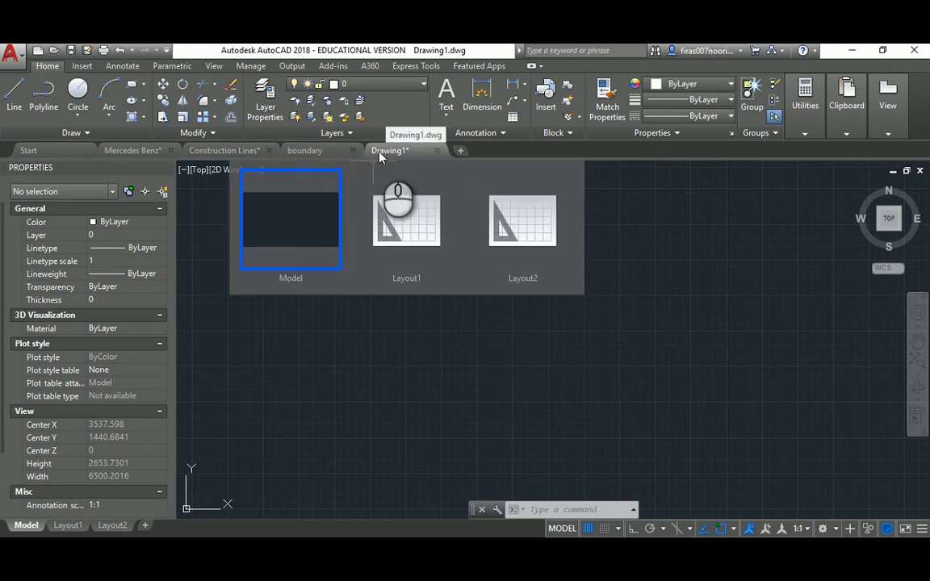
Start saving the drawing as a new file and browse the E: drive through Ajman Uni and 2018-2019_First to the W3 folder
{"action": "left_click", "coordinate": [11, 53]}
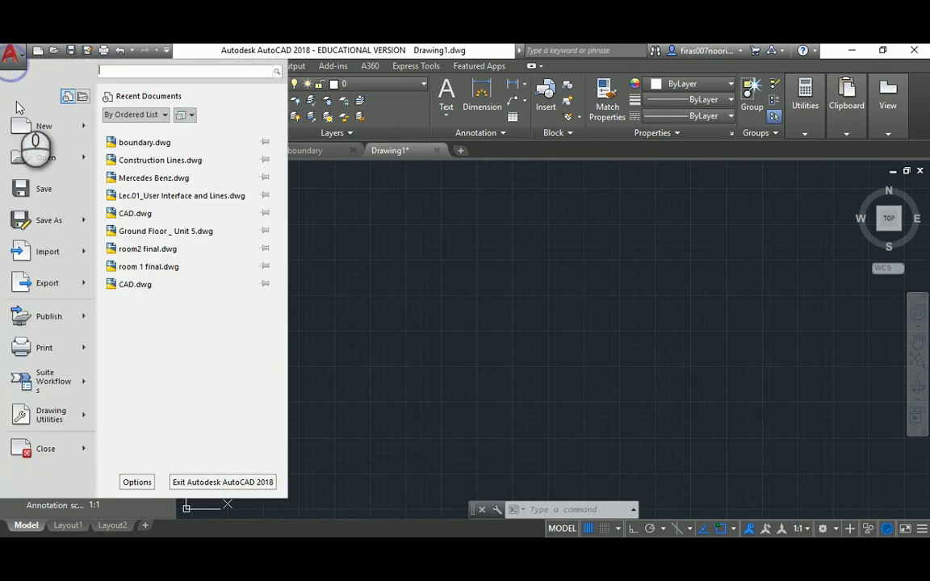
{"action": "left_click", "coordinate": [50, 219]}
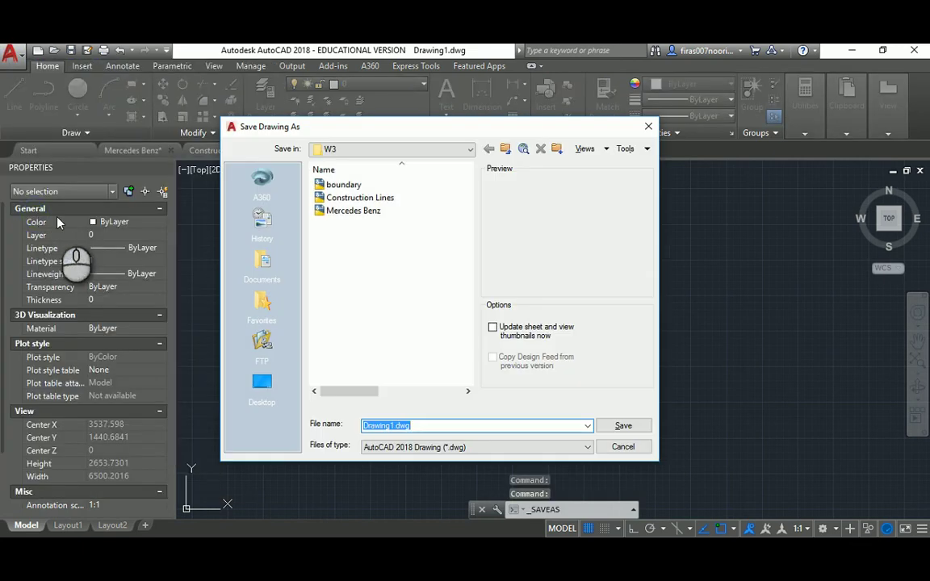
{"action": "left_click", "coordinate": [252, 390]}
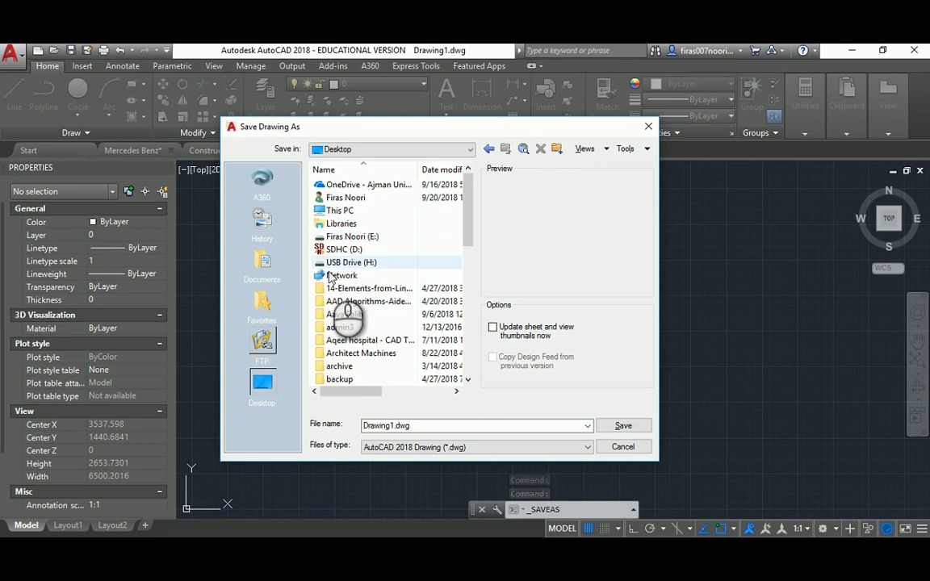
{"action": "double_click", "coordinate": [339, 238]}
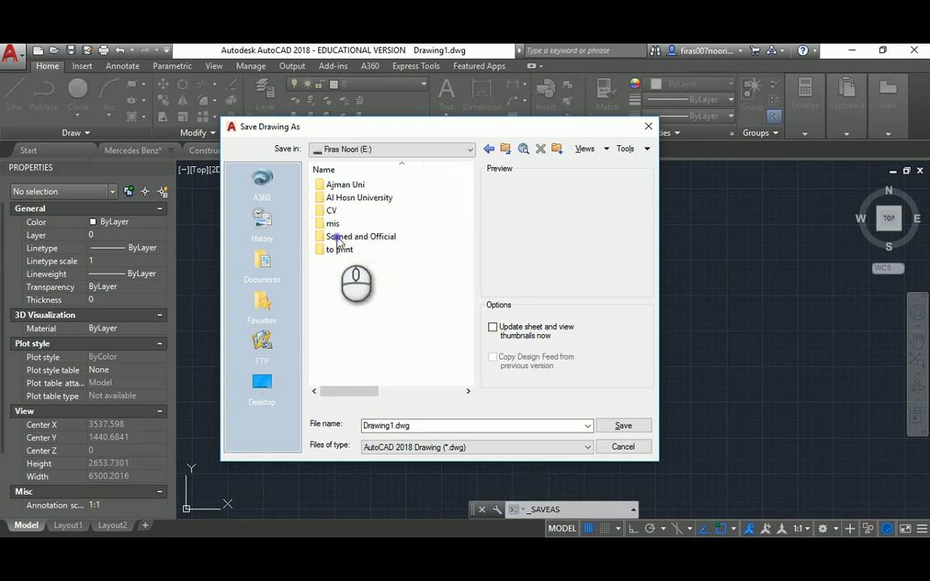
{"action": "double_click", "coordinate": [339, 184]}
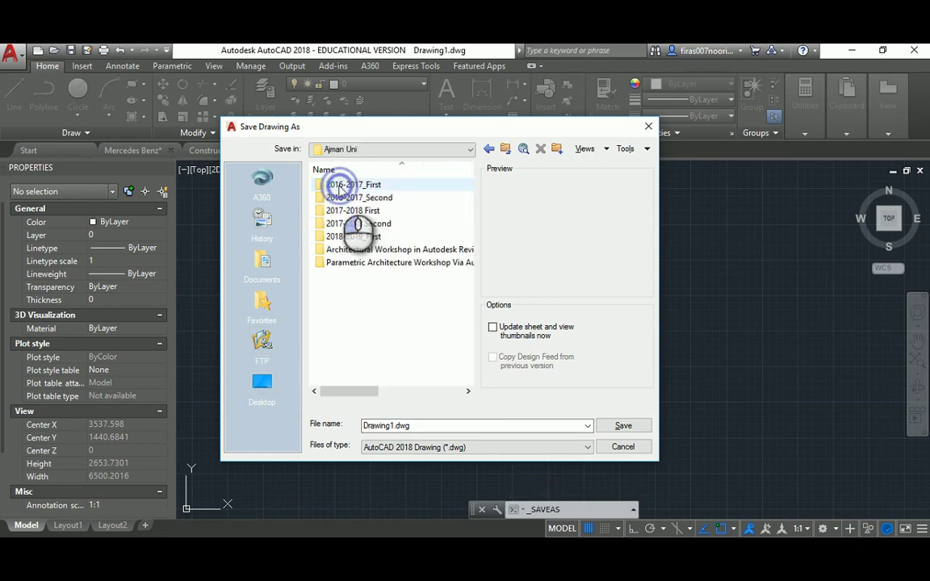
{"action": "double_click", "coordinate": [347, 237]}
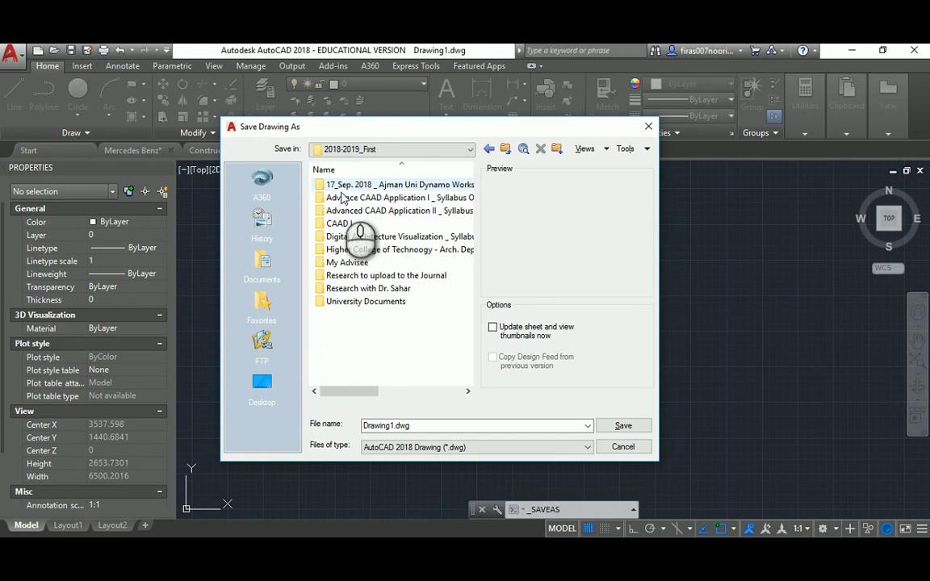
{"action": "double_click", "coordinate": [339, 223]}
{"action": "double_click", "coordinate": [336, 202]}
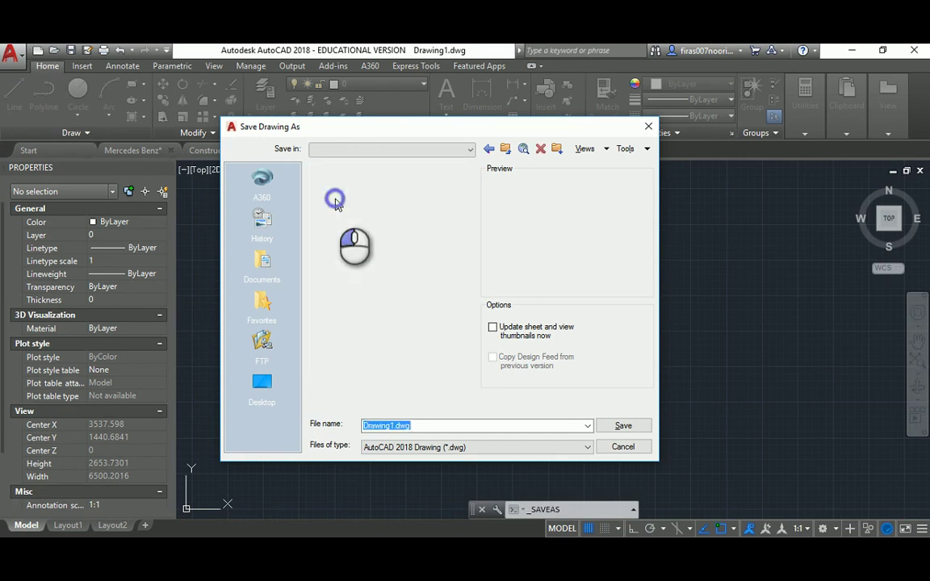
{"action": "double_click", "coordinate": [338, 210]}
Create a new folder named "video" inside W3 and open it as the save location
{"action": "right_click", "coordinate": [335, 253]}
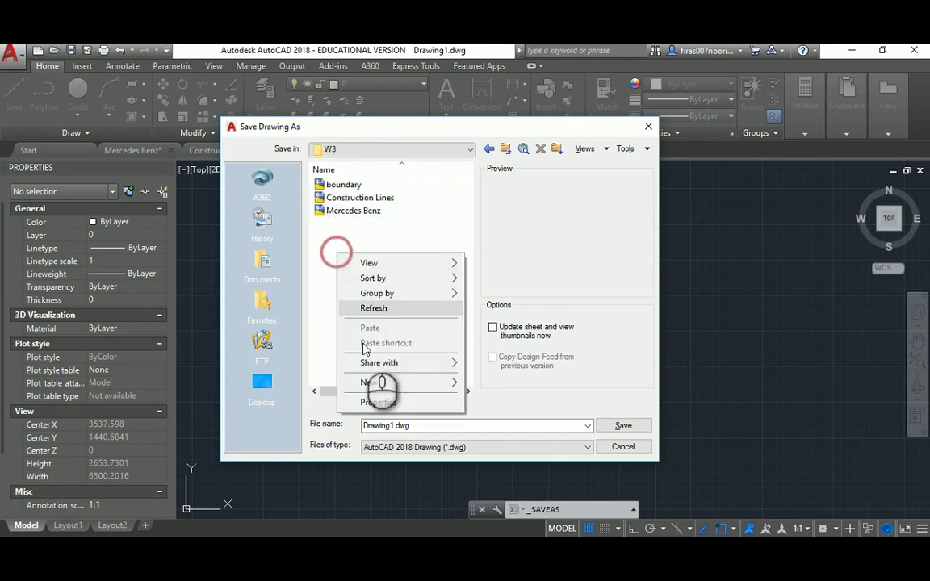
{"action": "mouse_move", "coordinate": [374, 381]}
{"action": "left_click", "coordinate": [502, 382]}
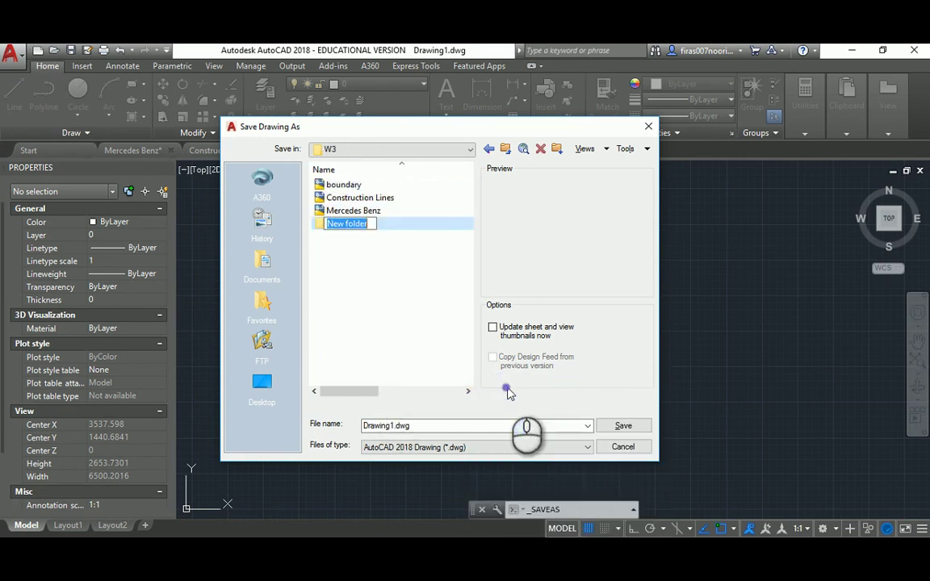
{"action": "type", "text": "video"}
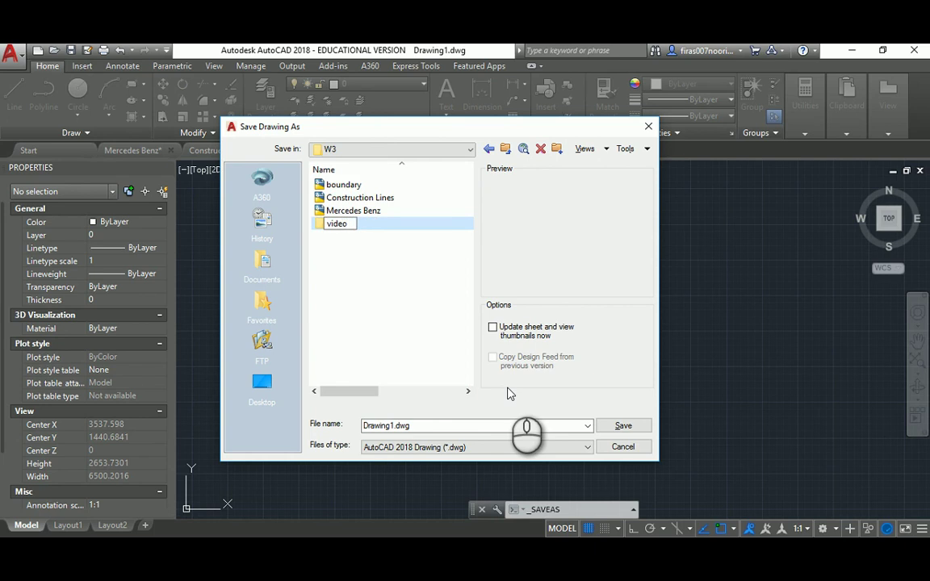
{"action": "key", "text": "Return"}
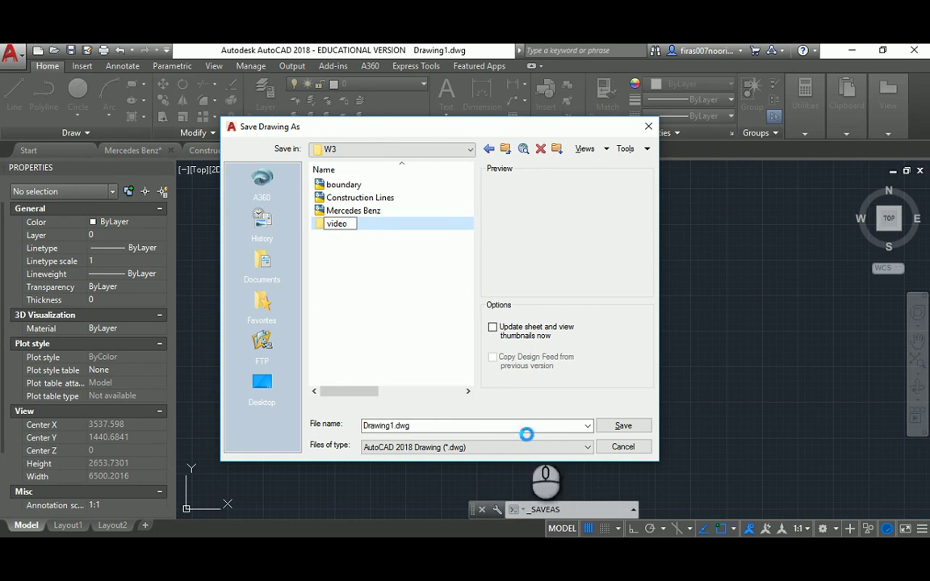
{"action": "key", "text": "Return"}
Name the drawing file "Lec 2_1 Lines and Ortho" and save it in the video folder
{"action": "left_click", "coordinate": [420, 426]}
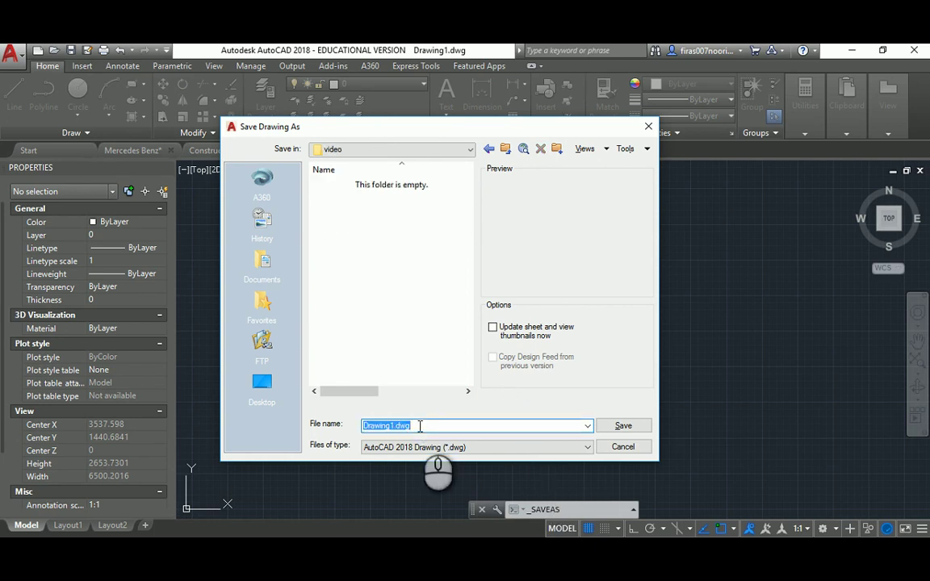
{"action": "type", "text": "Lec 2_1 Lines and Ort"}
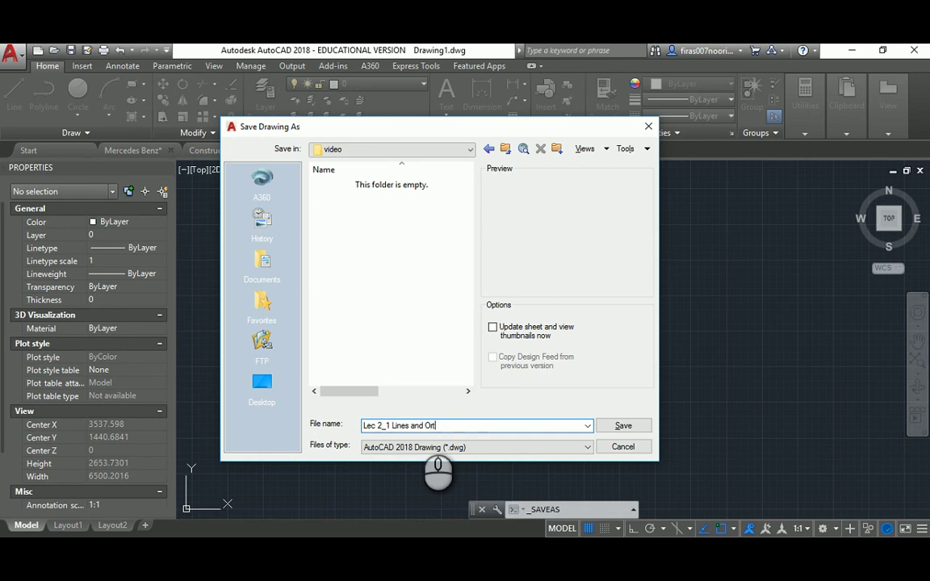
{"action": "type", "text": "ho"}
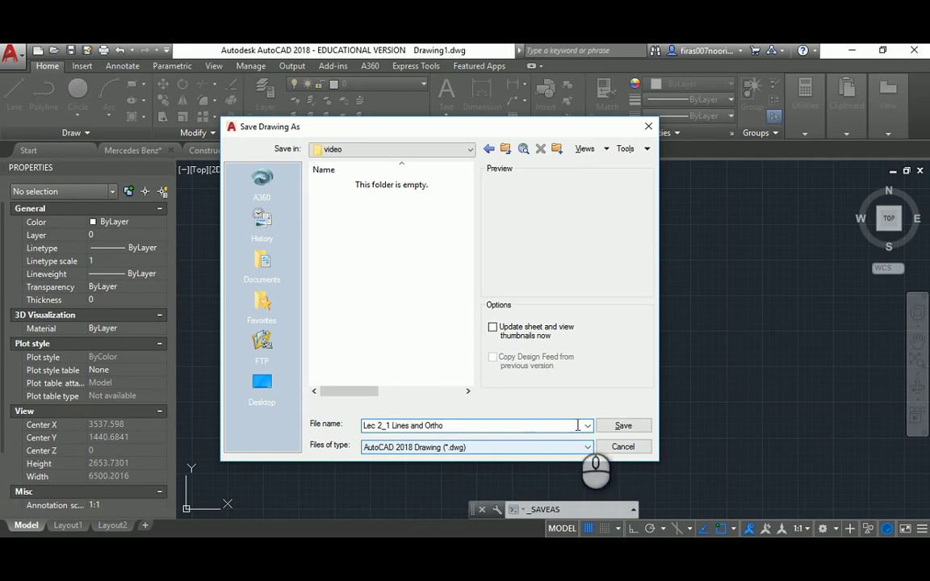
{"action": "left_click", "coordinate": [623, 427]}
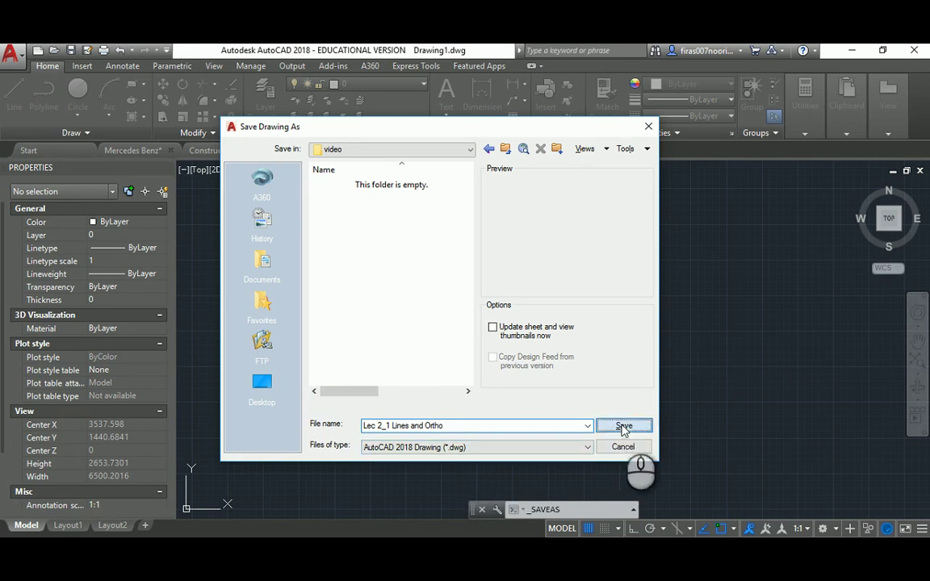
Save the current state of the drawing to its existing file
{"action": "scroll", "coordinate": [544, 364], "scroll_direction": "up", "scroll_amount": 1}
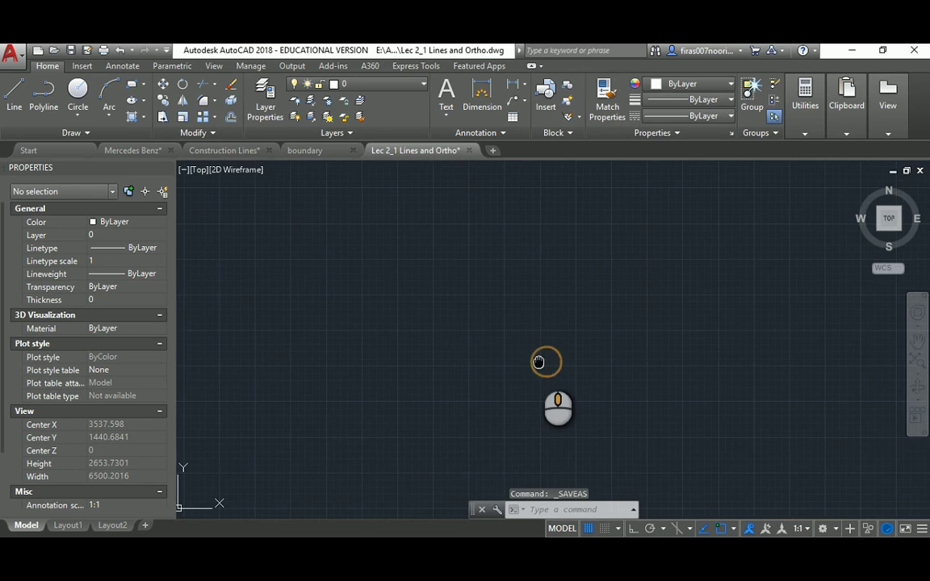
{"action": "middle_click_drag", "start_coordinate": [545, 364], "coordinate": [496, 355]}
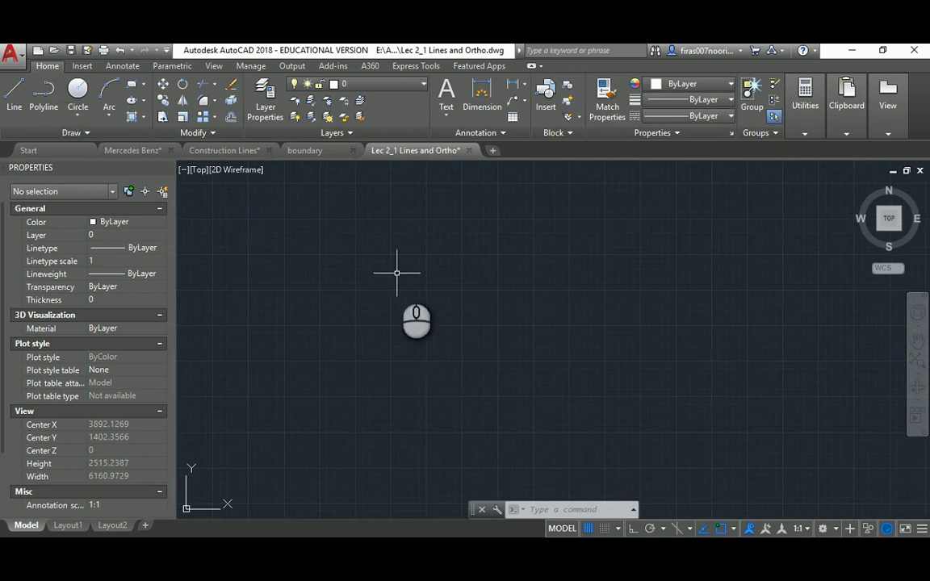
{"action": "left_click", "coordinate": [71, 51]}
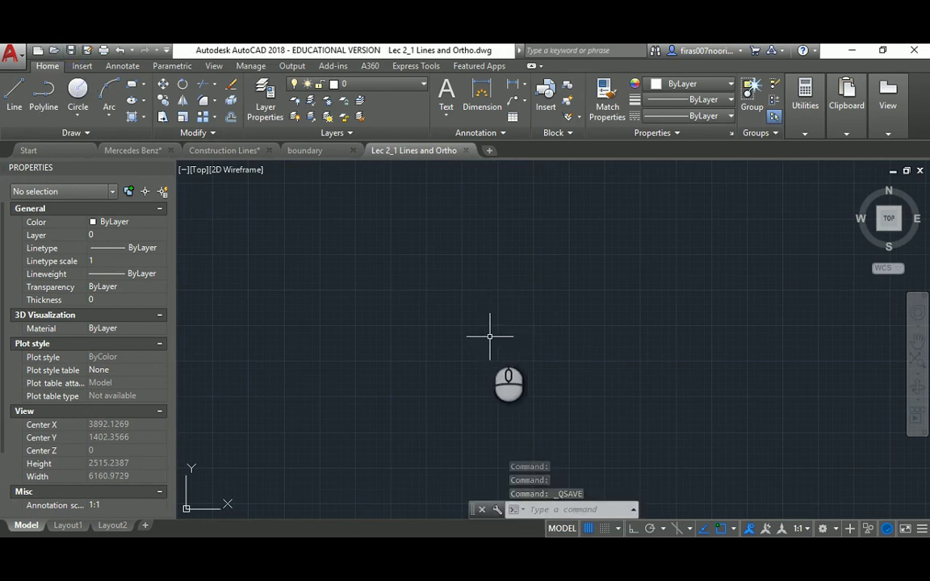
{"action": "left_click", "coordinate": [9, 54]}
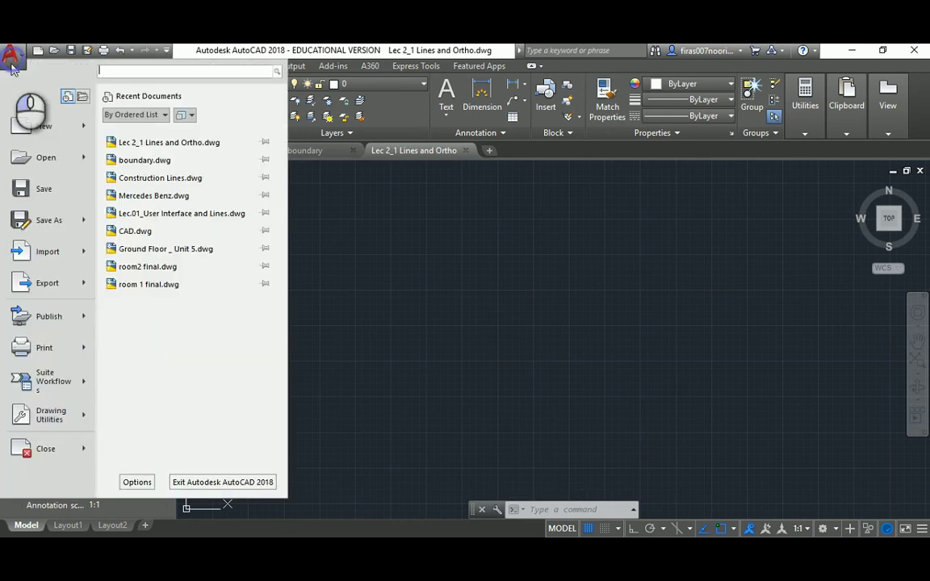
{"action": "left_click", "coordinate": [50, 221]}
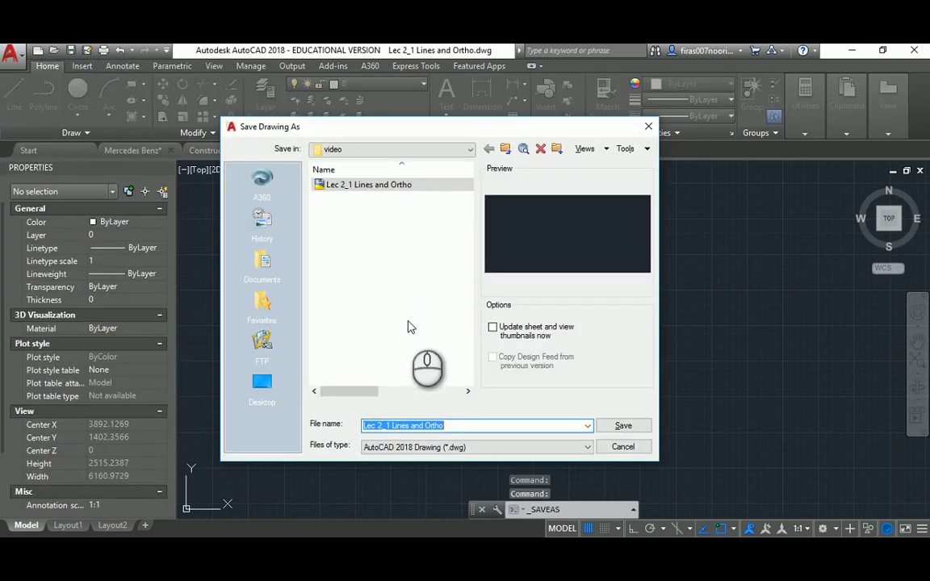
{"action": "left_click", "coordinate": [450, 425]}
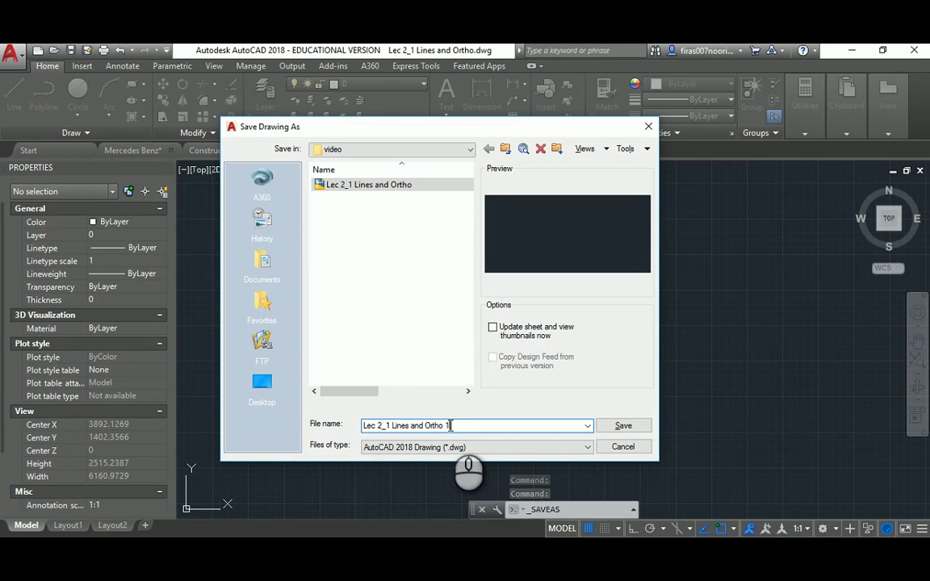
{"action": "type", "text": "1"}
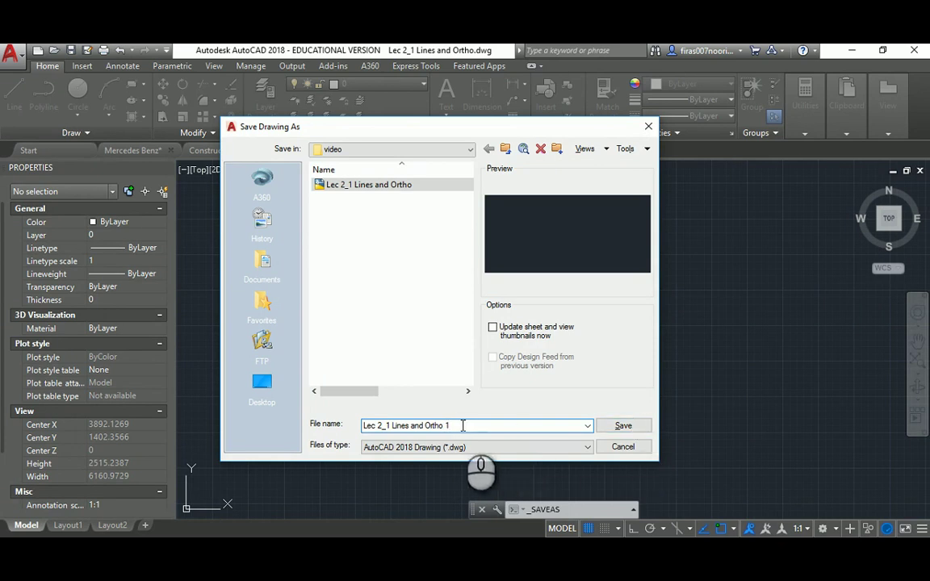
{"action": "left_click", "coordinate": [620, 447]}
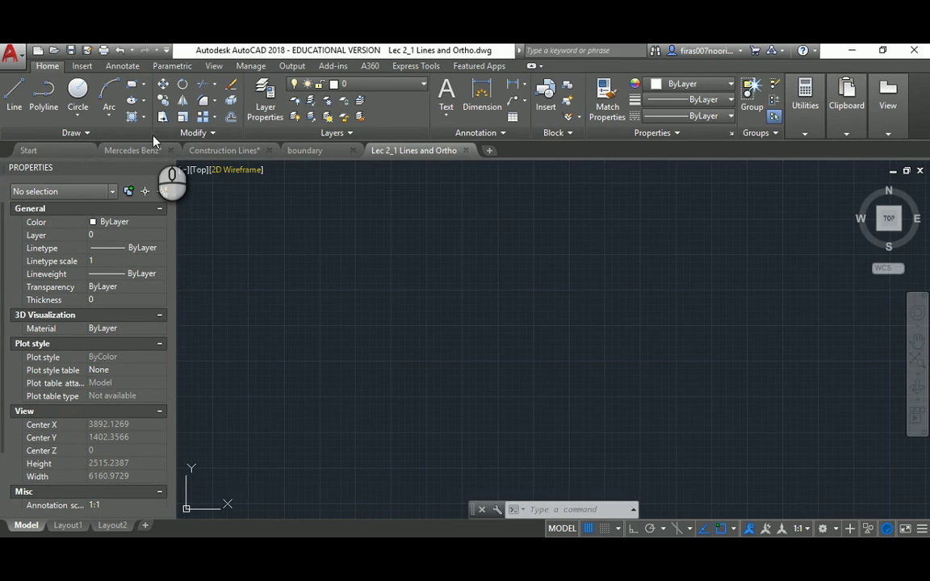
Open File Explorer and browse the E: drive through Ajman Uni, 2018-2019_First, CAAD I, 02 Lectures and W3 to the video folder
{"action": "key", "text": "super+e"}
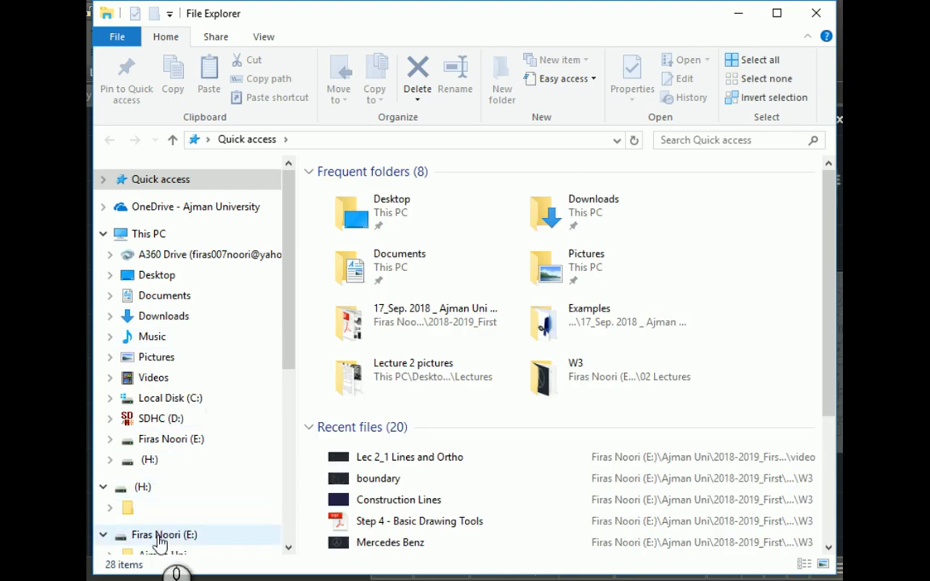
{"action": "left_click", "coordinate": [162, 536]}
{"action": "double_click", "coordinate": [374, 191]}
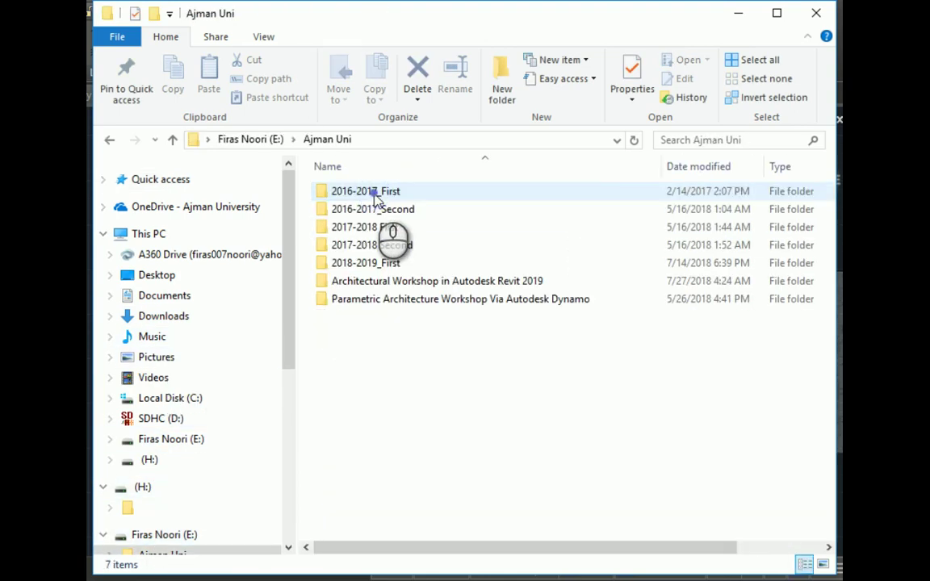
{"action": "double_click", "coordinate": [353, 264]}
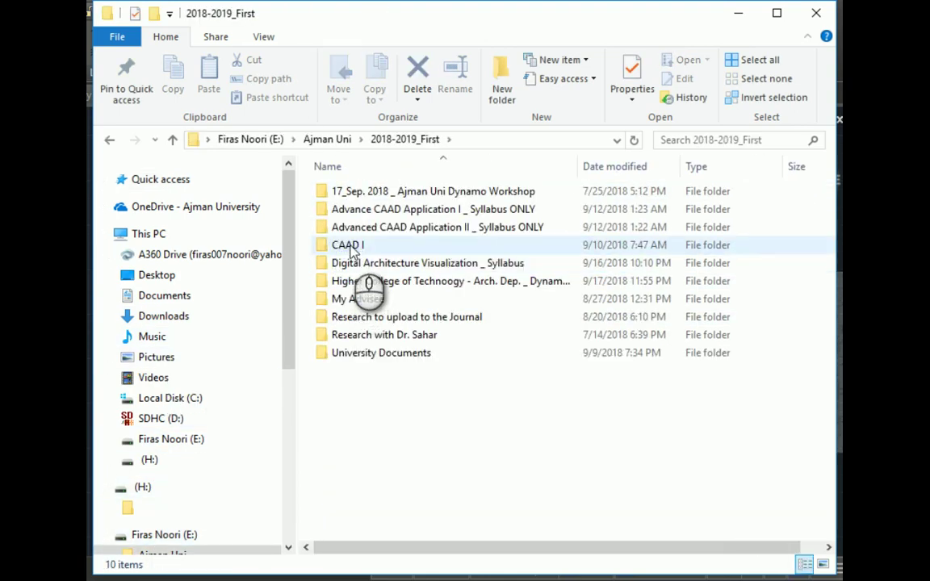
{"action": "double_click", "coordinate": [350, 244]}
{"action": "double_click", "coordinate": [339, 208]}
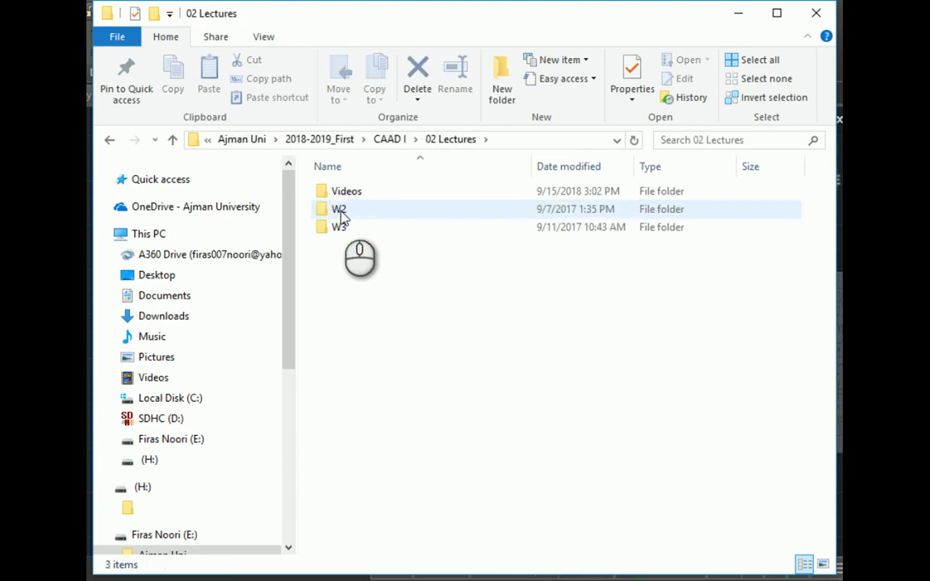
{"action": "left_click", "coordinate": [339, 227]}
{"action": "double_click", "coordinate": [339, 227]}
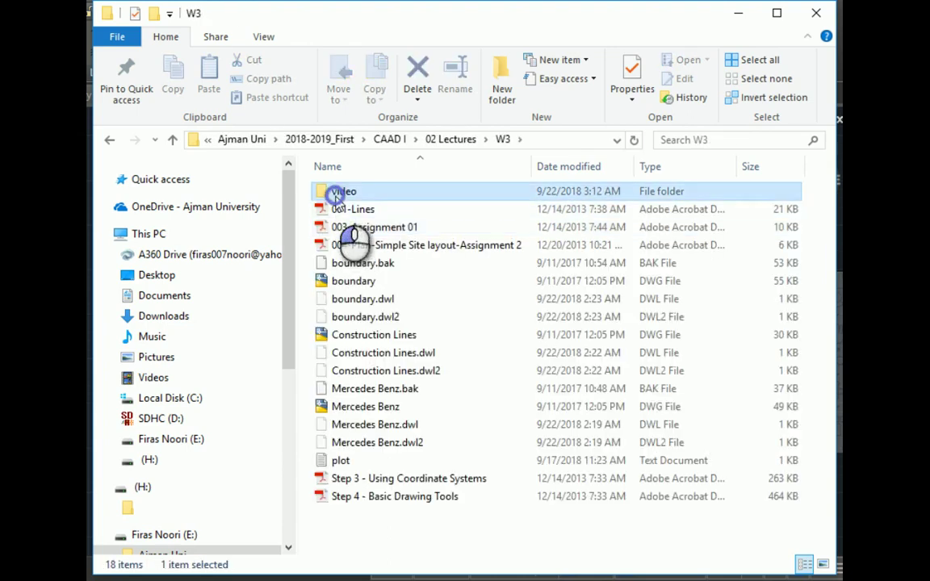
{"action": "double_click", "coordinate": [338, 192]}
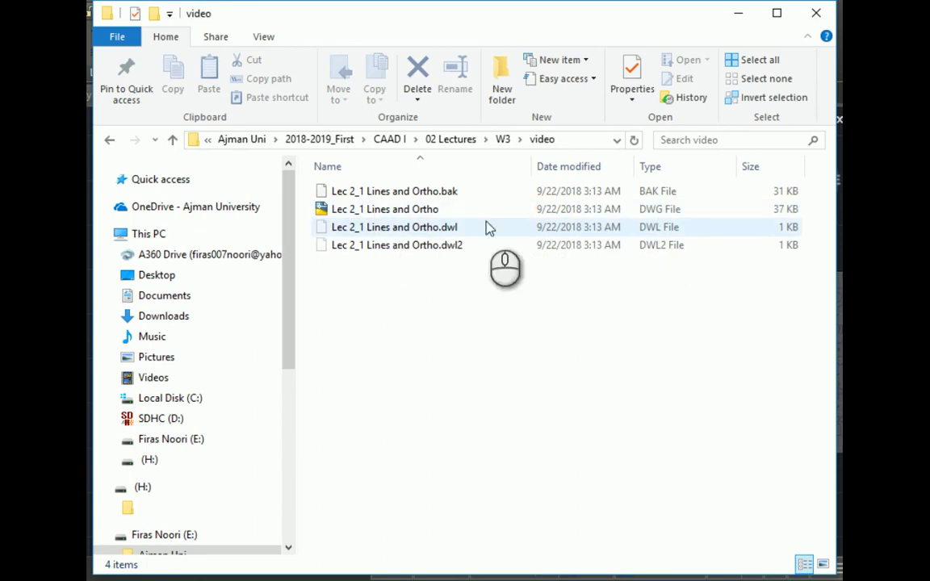
Compare the BAK backup file with the DWG drawing file of Lec 2_1 Lines and Ortho
{"action": "left_click", "coordinate": [419, 194]}
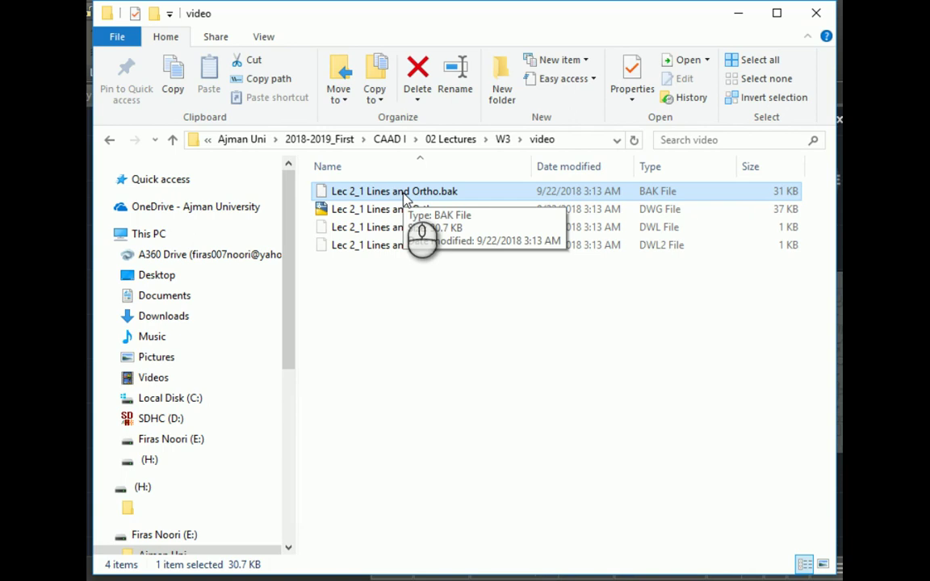
{"action": "mouse_move", "coordinate": [386, 200]}
{"action": "left_mouse_down"}
{"action": "mouse_move", "coordinate": [320, 190]}
{"action": "mouse_move", "coordinate": [476, 205]}
{"action": "mouse_move", "coordinate": [373, 190]}
{"action": "left_mouse_up"}
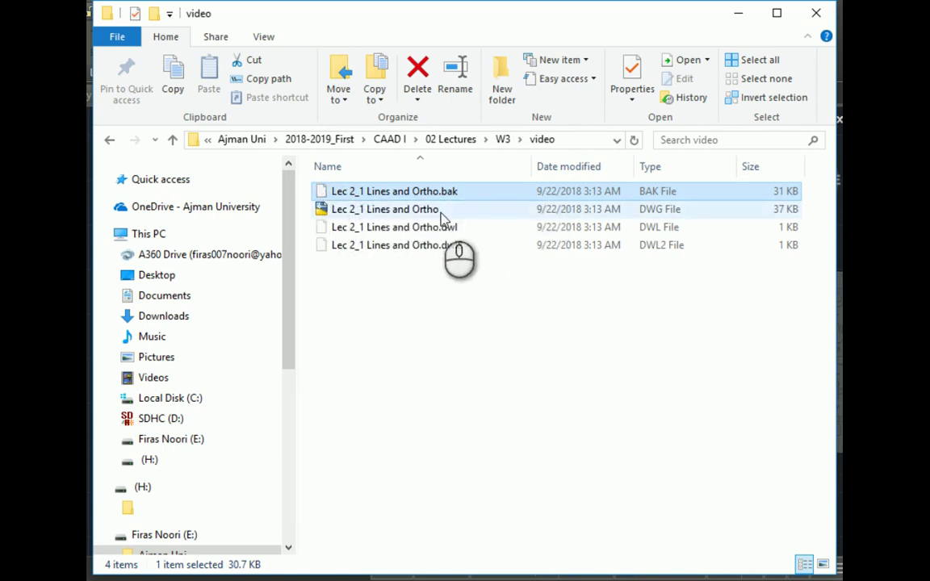
{"action": "mouse_move", "coordinate": [436, 214]}
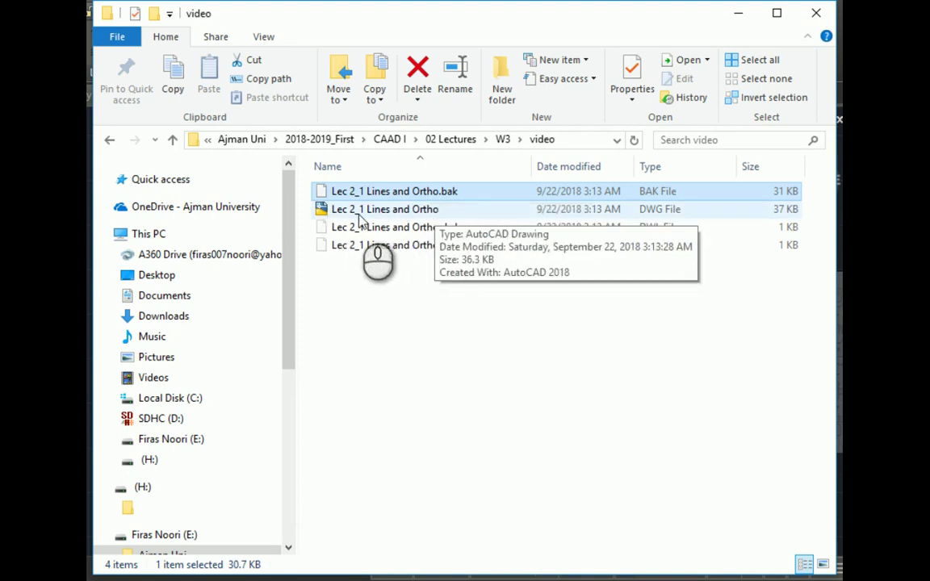
{"action": "left_click", "coordinate": [453, 208]}
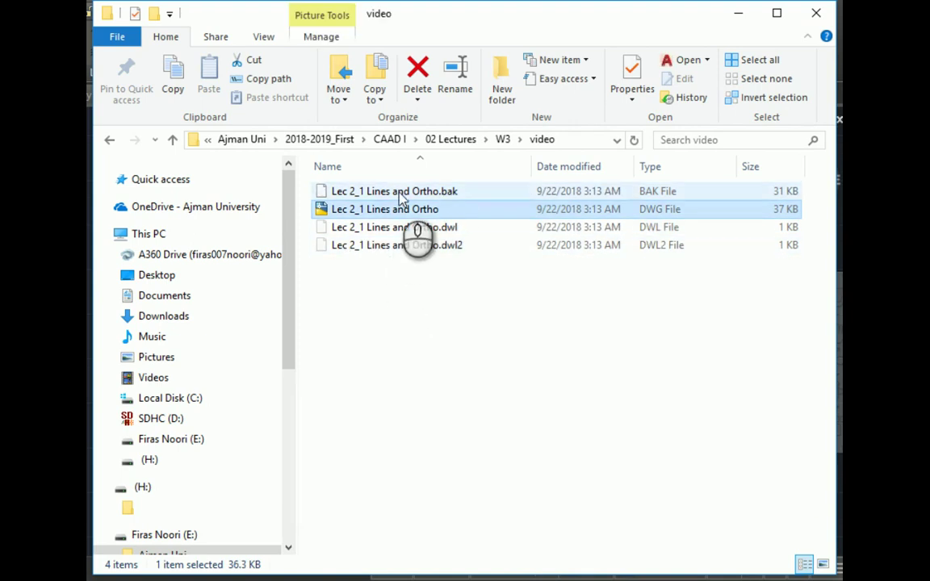
{"action": "mouse_move", "coordinate": [402, 199]}
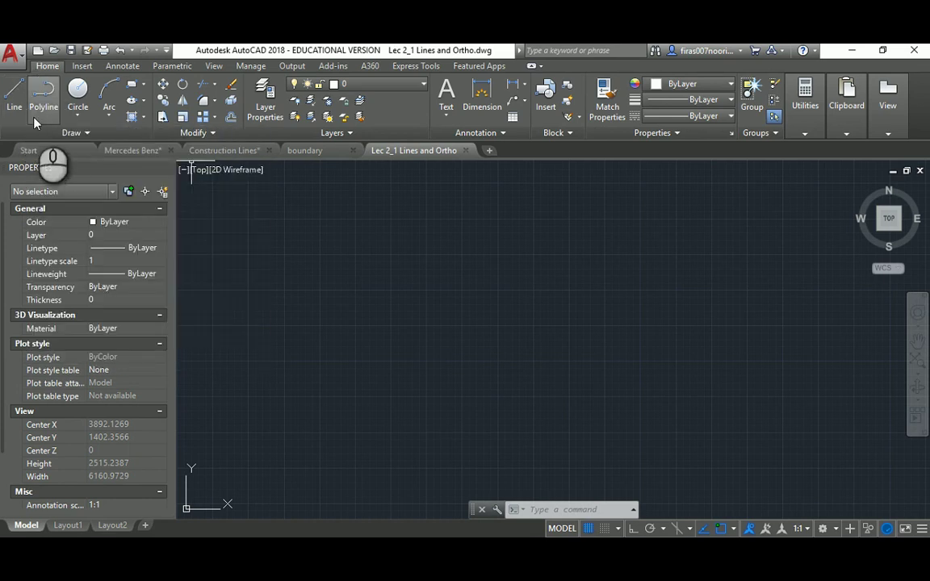
Draw an open chain of two connected lines, rising gently and then falling steeply, in the empty drawing area
{"action": "left_click", "coordinate": [15, 95]}
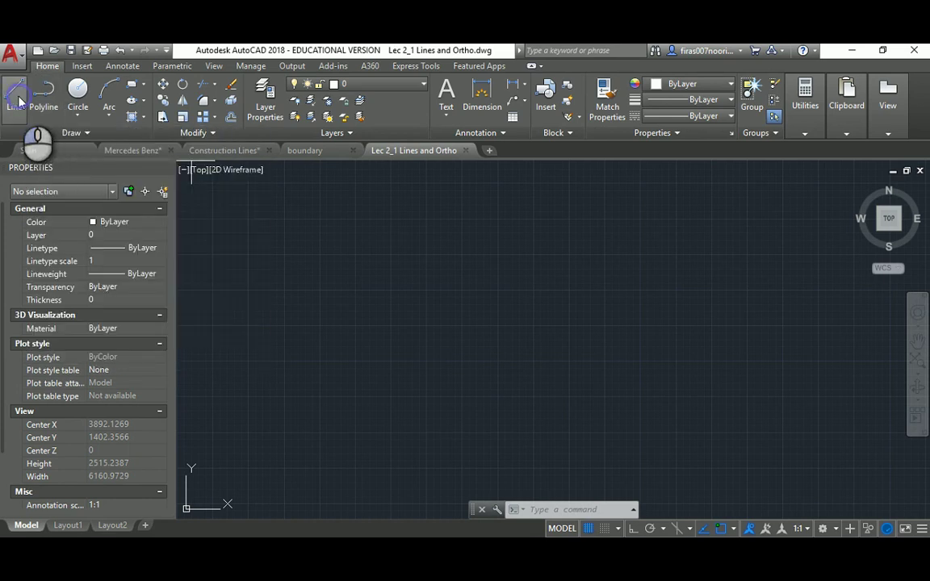
{"action": "left_click", "coordinate": [378, 286]}
{"action": "left_click", "coordinate": [571, 235]}
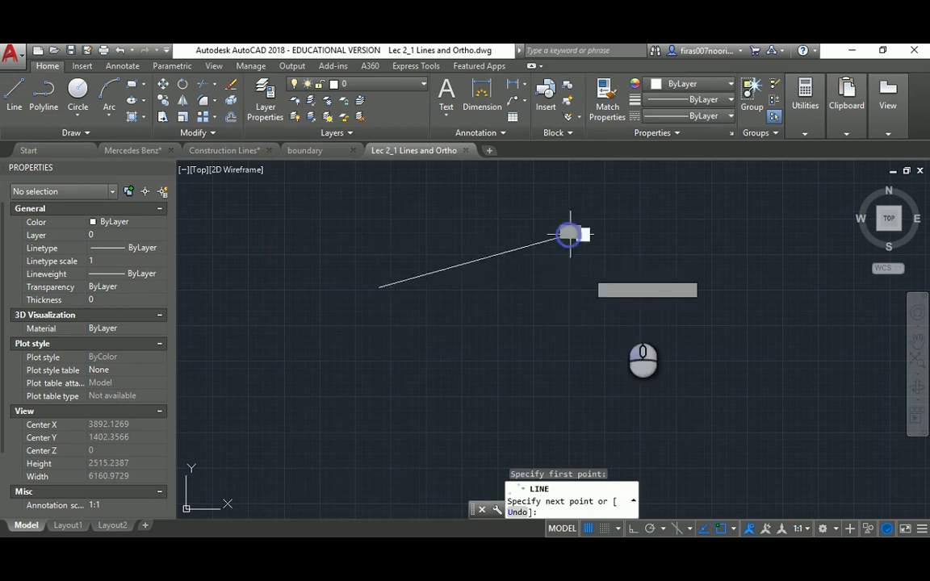
{"action": "left_click", "coordinate": [649, 327]}
{"action": "key", "text": "Return"}
Draw a second open chain of five connected lines starting below the first chain and crossing its falling segment
{"action": "left_click", "coordinate": [14, 95]}
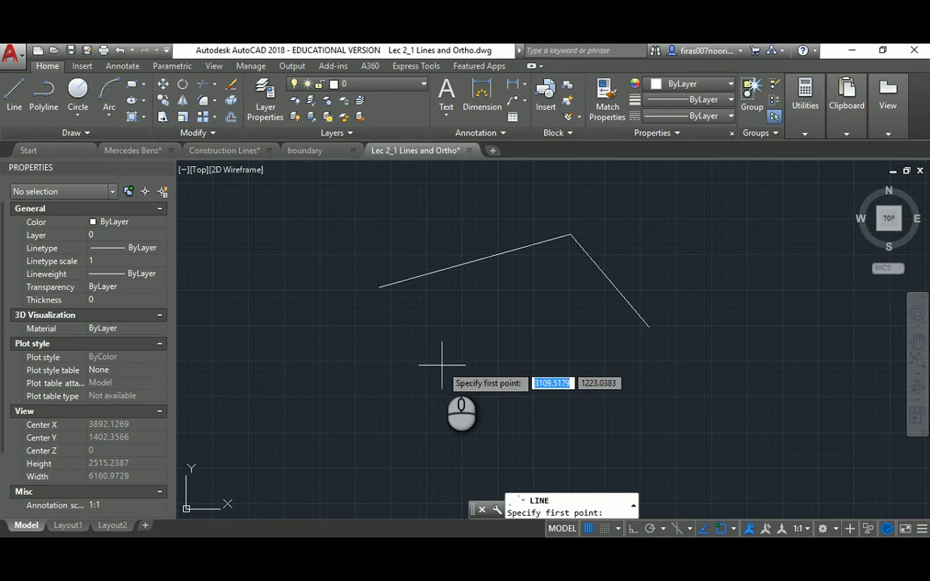
{"action": "left_click", "coordinate": [442, 364]}
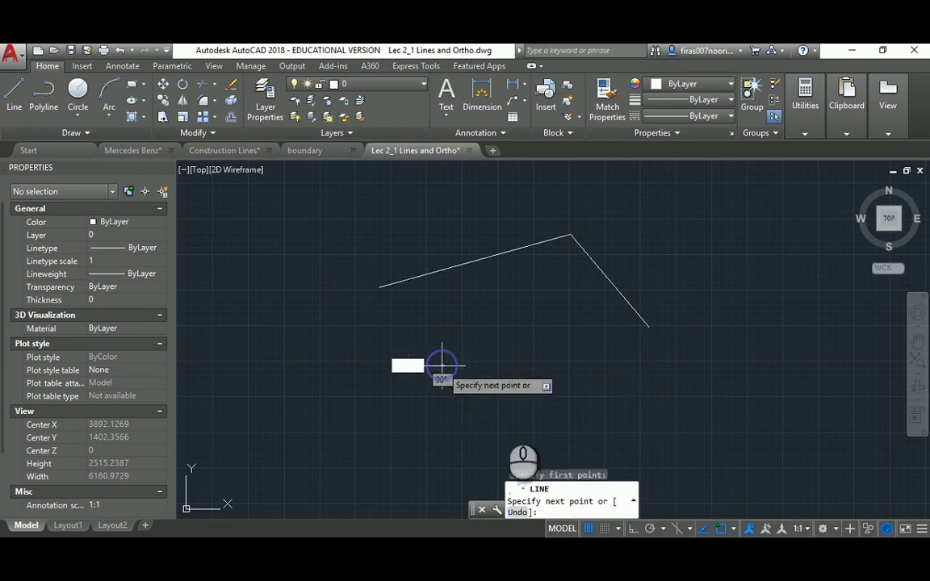
{"action": "left_click", "coordinate": [699, 261]}
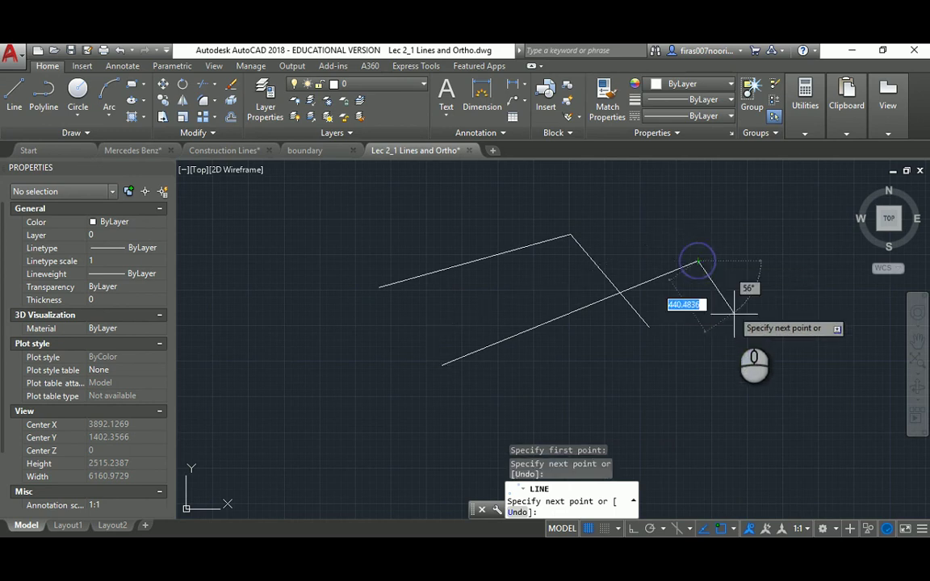
{"action": "left_click", "coordinate": [761, 349]}
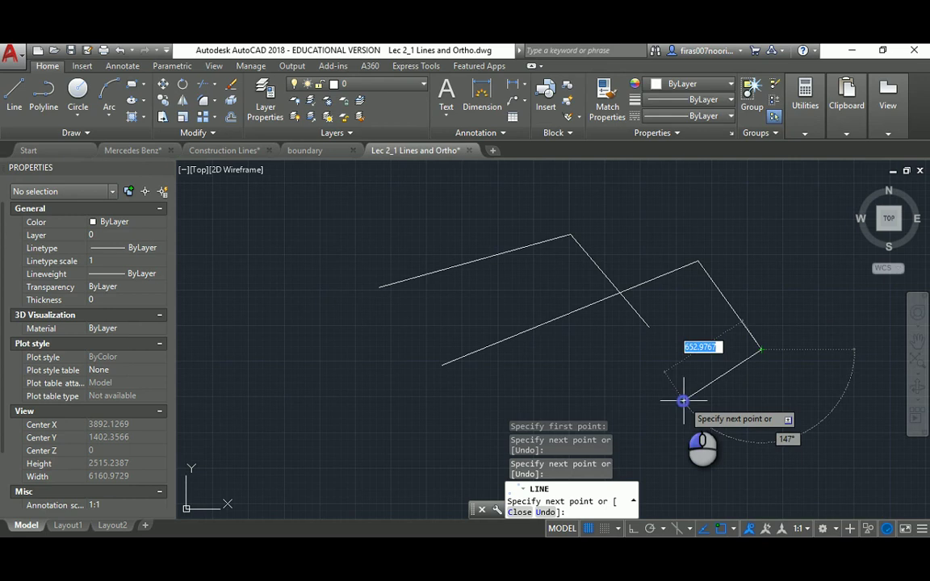
{"action": "left_click", "coordinate": [683, 400]}
{"action": "left_click", "coordinate": [588, 356]}
{"action": "left_click", "coordinate": [381, 436]}
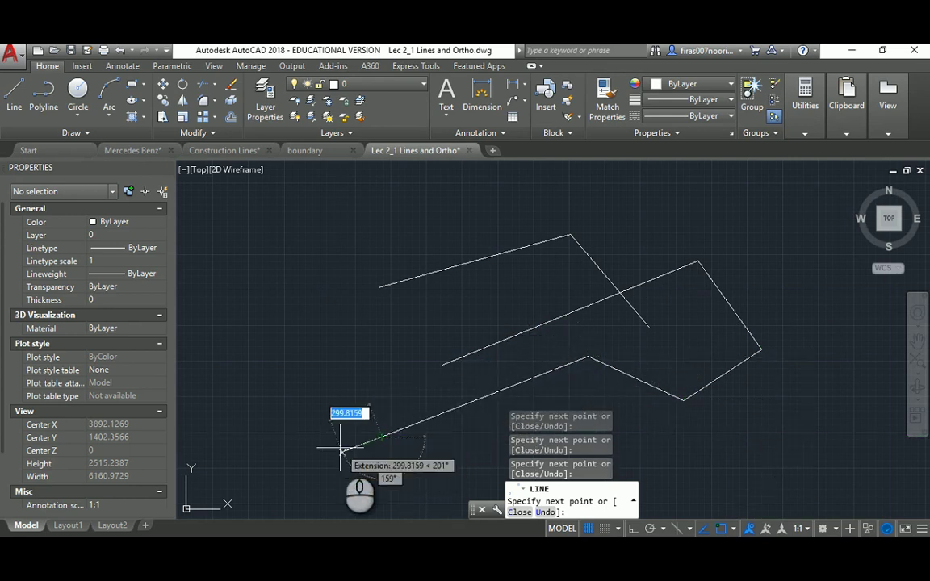
{"action": "key", "text": "Return"}
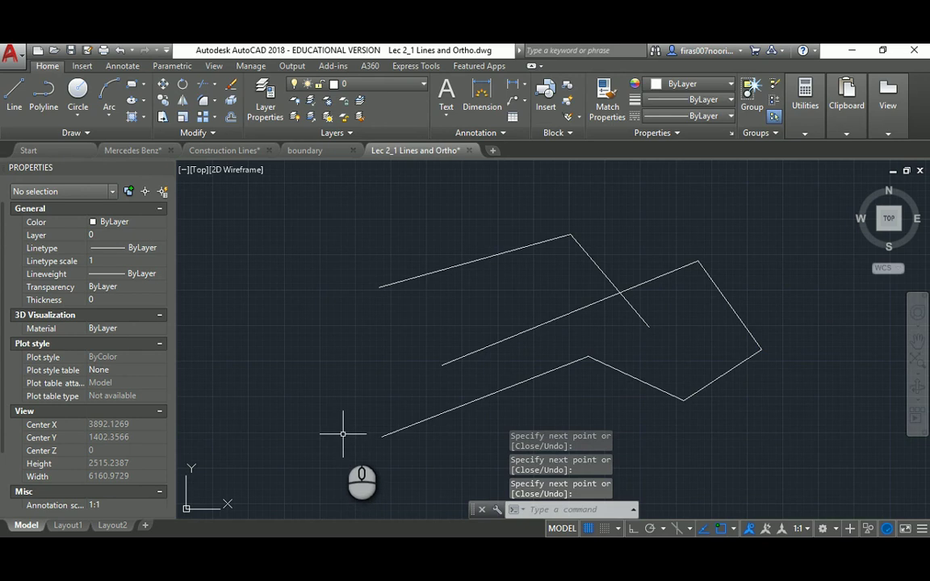
Draw a closed five-sided line shape beside the open chains, starting with a vertical segment about 985 units long and finishing with the Close option
{"action": "key", "text": "Return"}
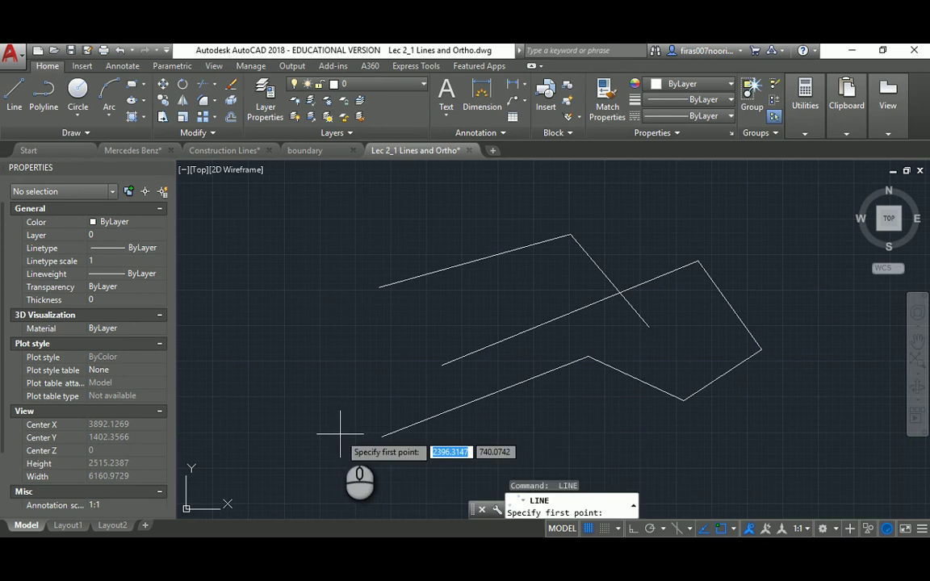
{"action": "left_click", "coordinate": [284, 404]}
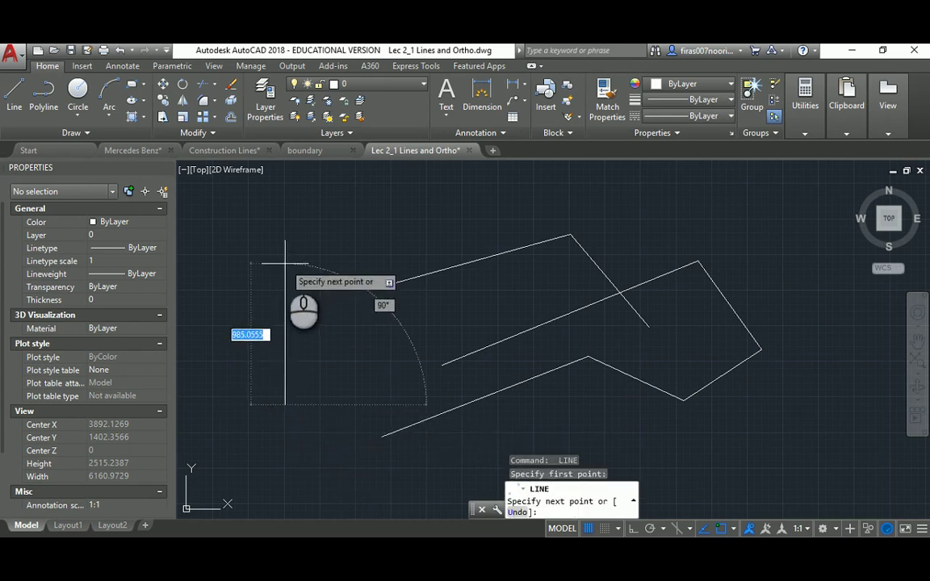
{"action": "left_click", "coordinate": [285, 263]}
{"action": "left_click", "coordinate": [359, 196]}
{"action": "left_click", "coordinate": [436, 306]}
{"action": "left_click", "coordinate": [371, 385]}
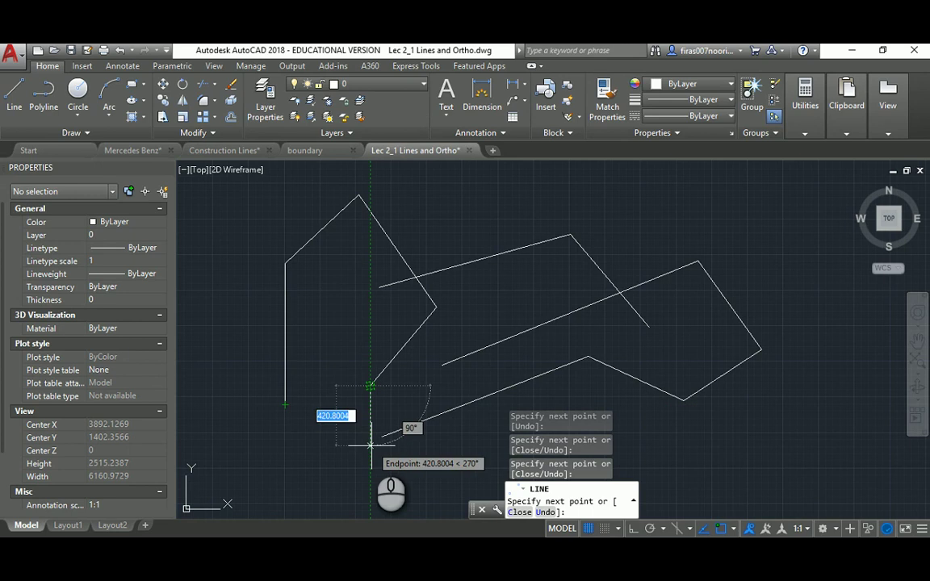
{"action": "type", "text": "c"}
{"action": "key", "text": "Return"}
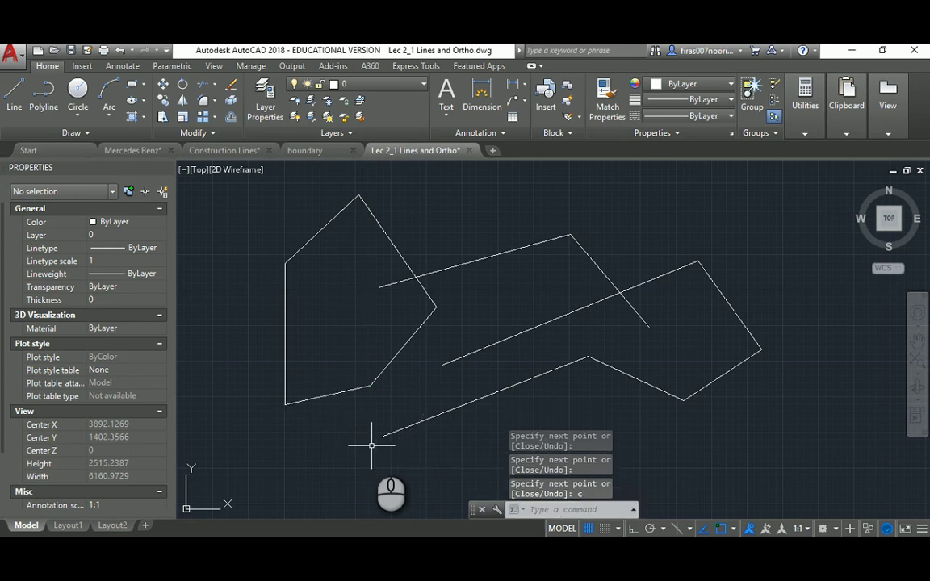
Start a new line chain in the empty area east of the existing shapes with two segments, and undo the second one
{"action": "key", "text": "Return"}
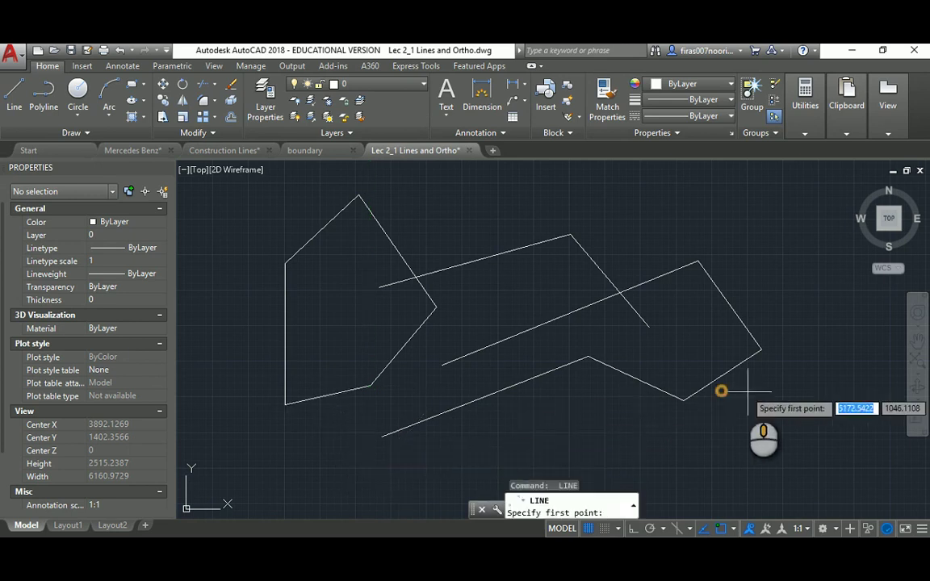
{"action": "middle_click_drag", "start_coordinate": [747, 392], "coordinate": [562, 375]}
{"action": "left_click", "coordinate": [603, 415]}
{"action": "left_click", "coordinate": [719, 276]}
{"action": "left_click", "coordinate": [803, 367]}
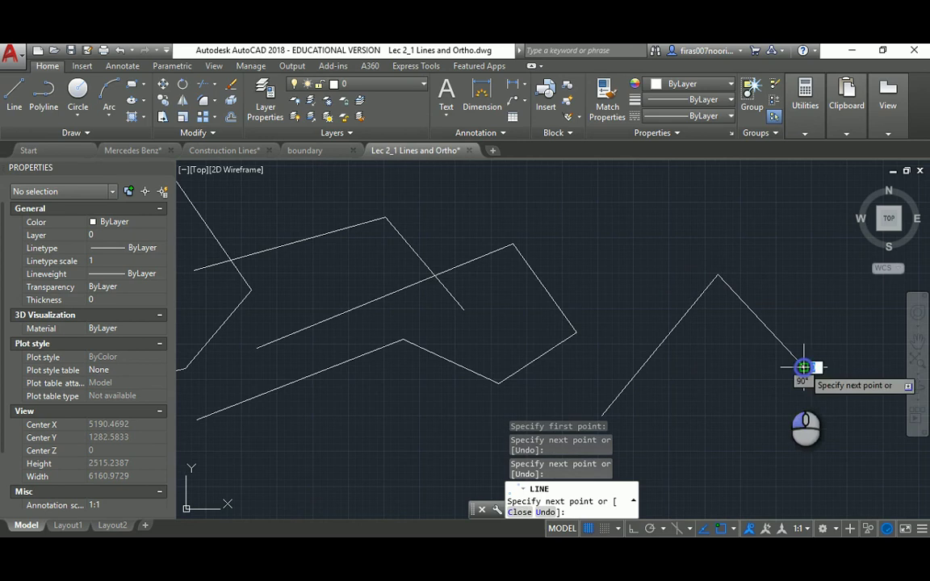
{"action": "left_click", "coordinate": [543, 513]}
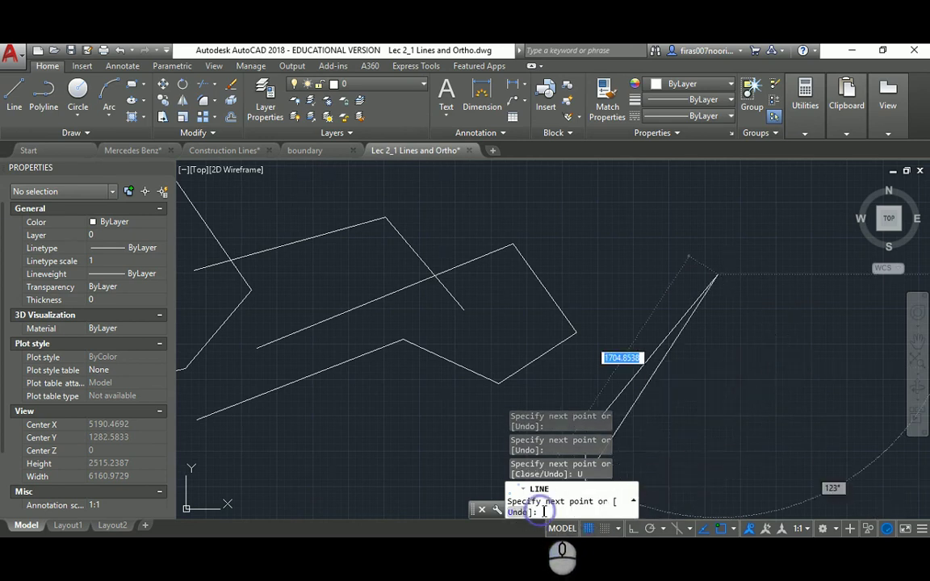
Continue the line chain with four more segments that run down and curve back beneath its peak
{"action": "left_click", "coordinate": [783, 321]}
{"action": "left_click", "coordinate": [783, 370]}
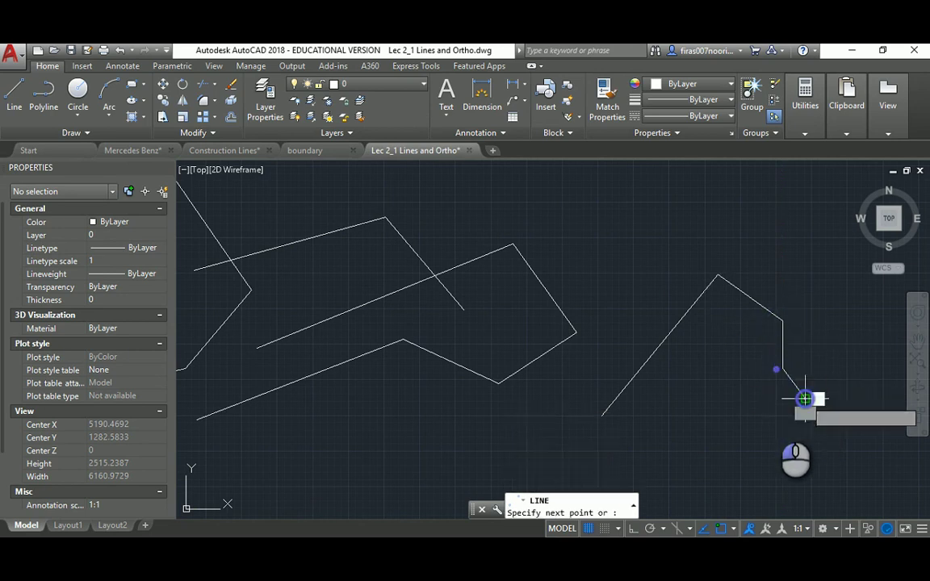
{"action": "left_click", "coordinate": [805, 397]}
{"action": "left_click", "coordinate": [745, 422]}
Undo a trial inward segment within the Line command and close the outline back to its starting point
{"action": "left_click", "coordinate": [716, 393]}
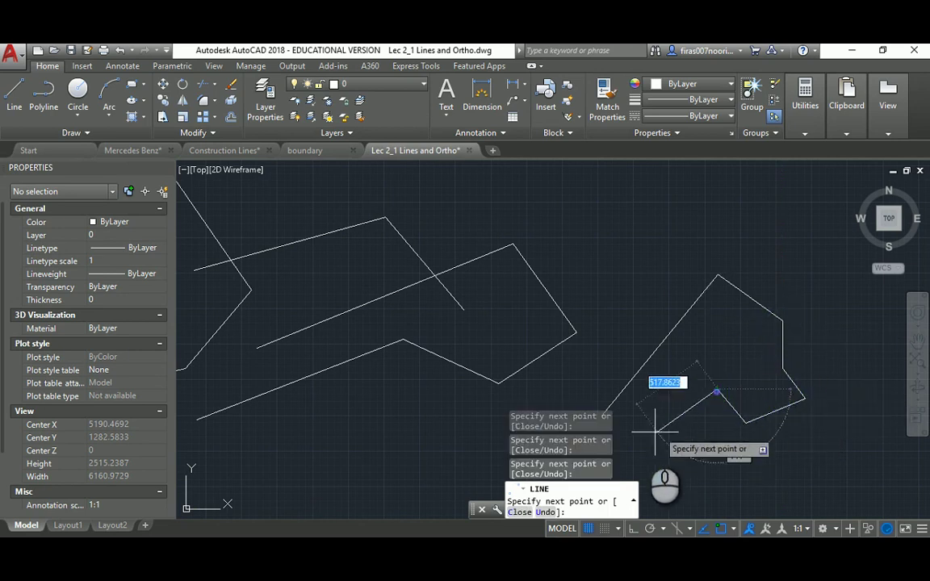
{"action": "left_click", "coordinate": [542, 513]}
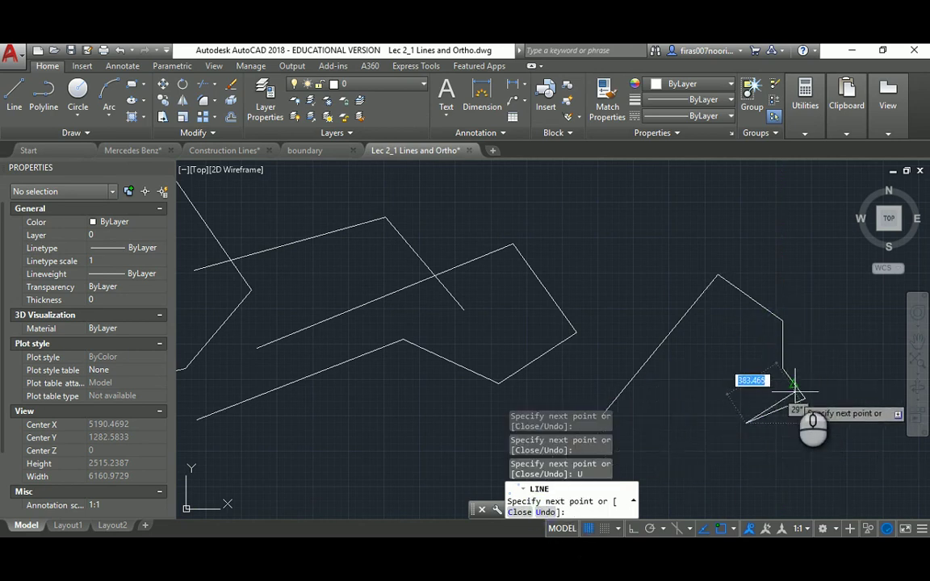
{"action": "left_click", "coordinate": [519, 512]}
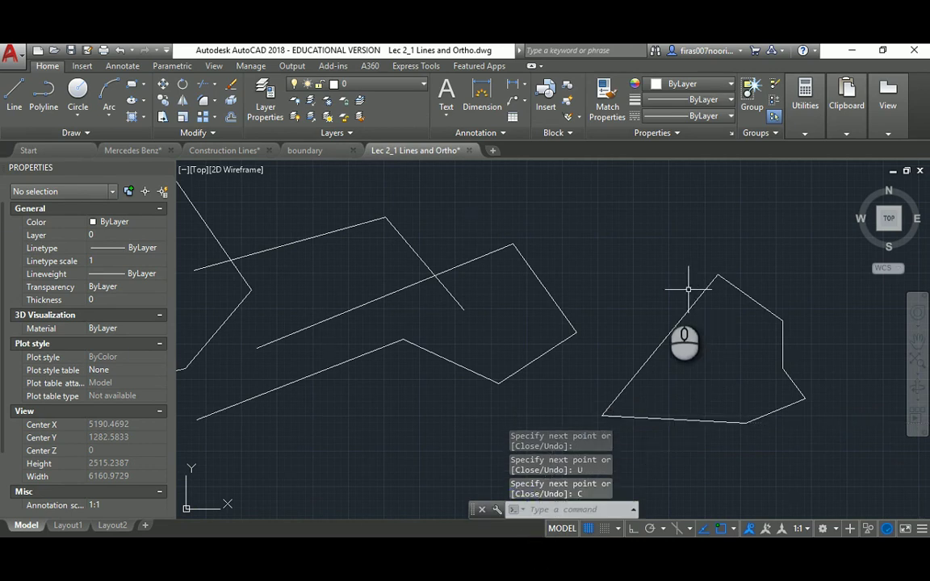
Draw an open six-segment line chain starting below the open chains and passing above and around the eastern closed outline
{"action": "scroll", "coordinate": [623, 301], "scroll_direction": "down", "scroll_amount": 3}
{"action": "scroll", "coordinate": [557, 279], "scroll_direction": "up", "scroll_amount": 3}
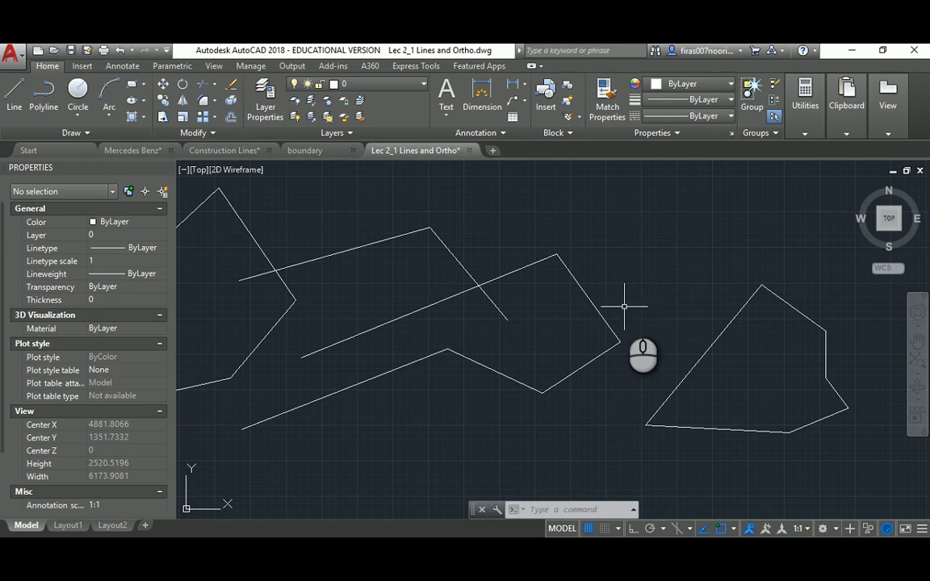
{"action": "scroll", "coordinate": [619, 301], "scroll_direction": "down", "scroll_amount": 2}
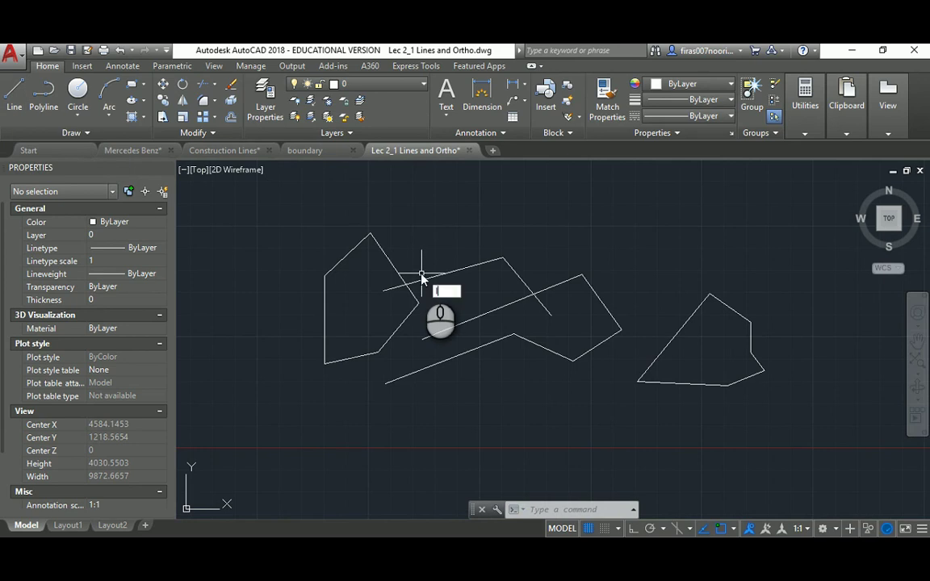
{"action": "type", "text": "LINE"}
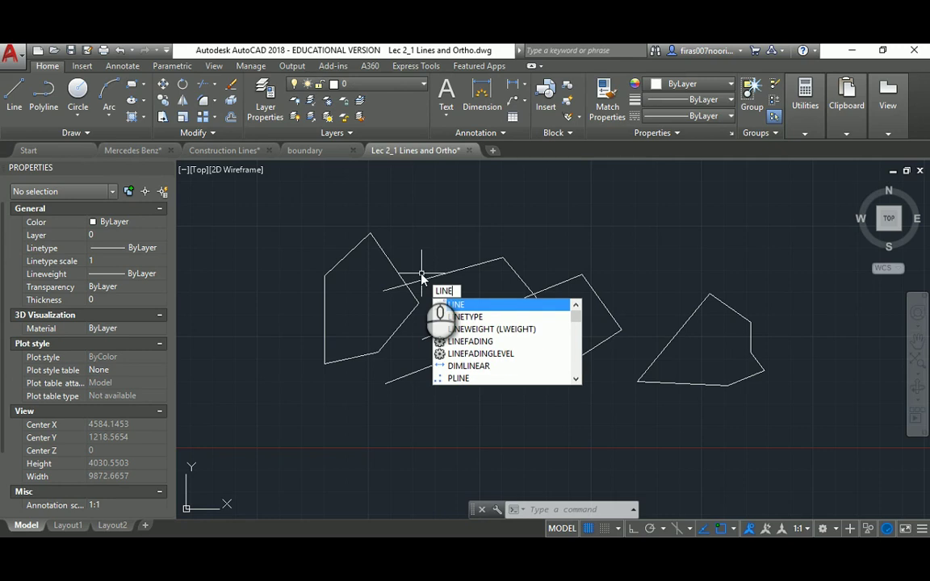
{"action": "key", "text": "BackSpace"}
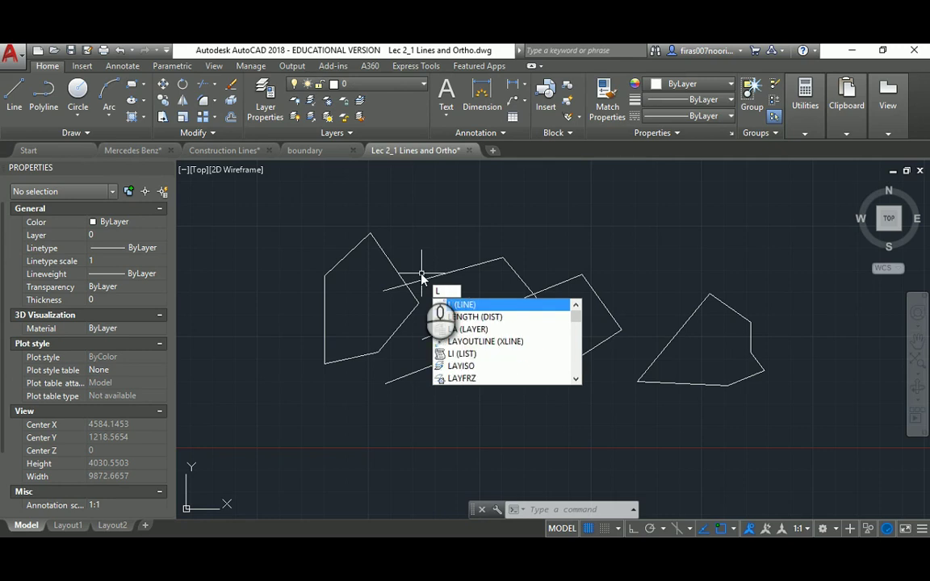
{"action": "key", "text": "Return"}
{"action": "left_click", "coordinate": [451, 410]}
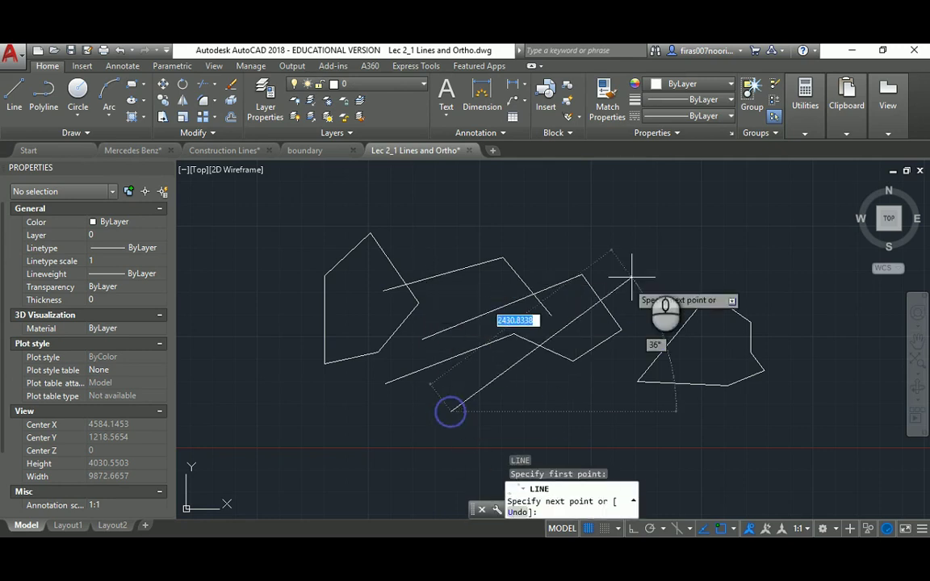
{"action": "left_click", "coordinate": [672, 219]}
{"action": "left_click", "coordinate": [748, 220]}
{"action": "left_click", "coordinate": [773, 258]}
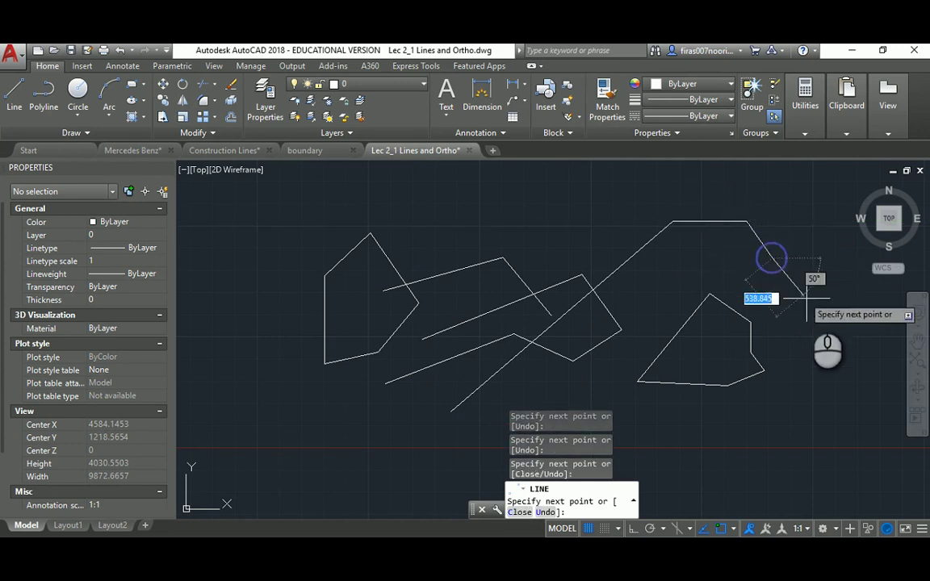
{"action": "left_click", "coordinate": [810, 305]}
{"action": "left_click", "coordinate": [832, 419]}
{"action": "left_click", "coordinate": [758, 437]}
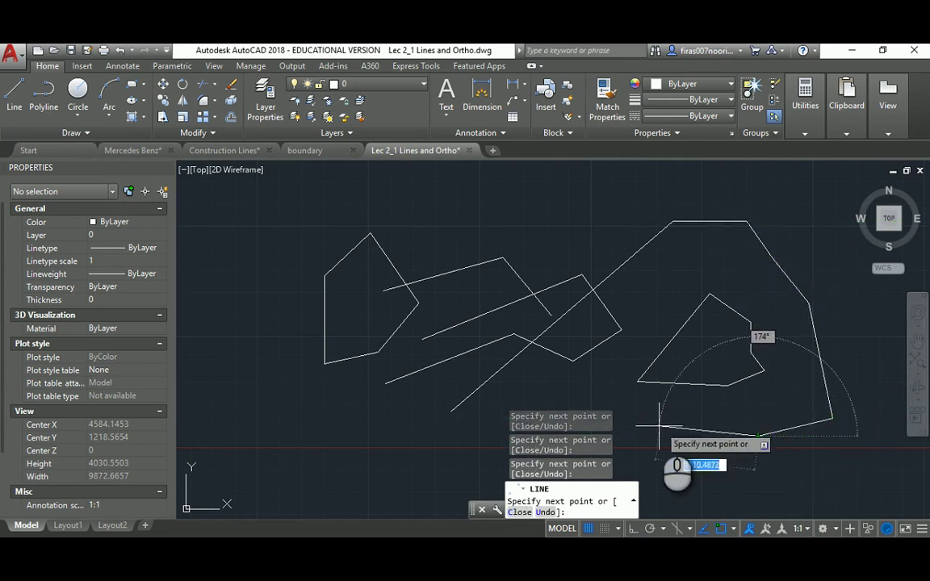
{"action": "key", "text": "Escape"}
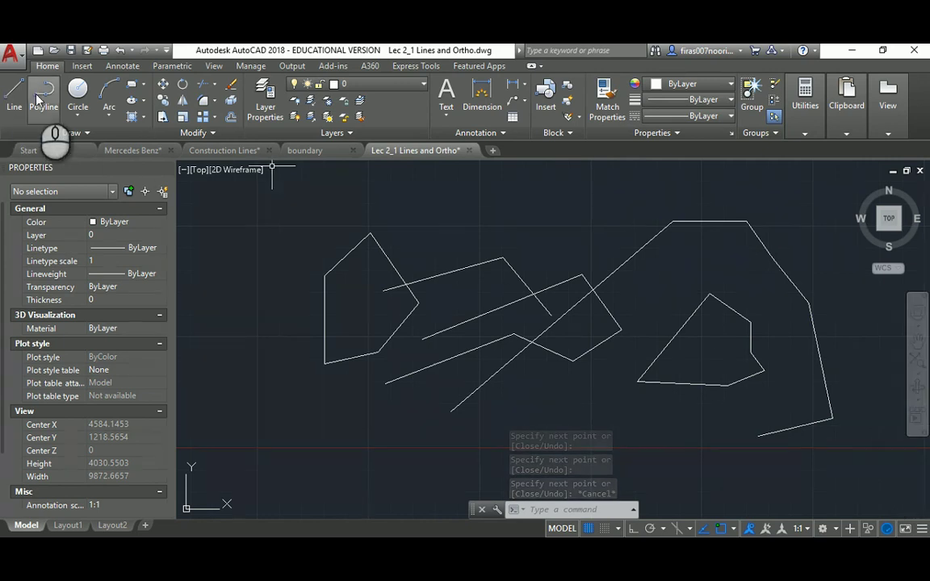
{"action": "key", "text": "space"}
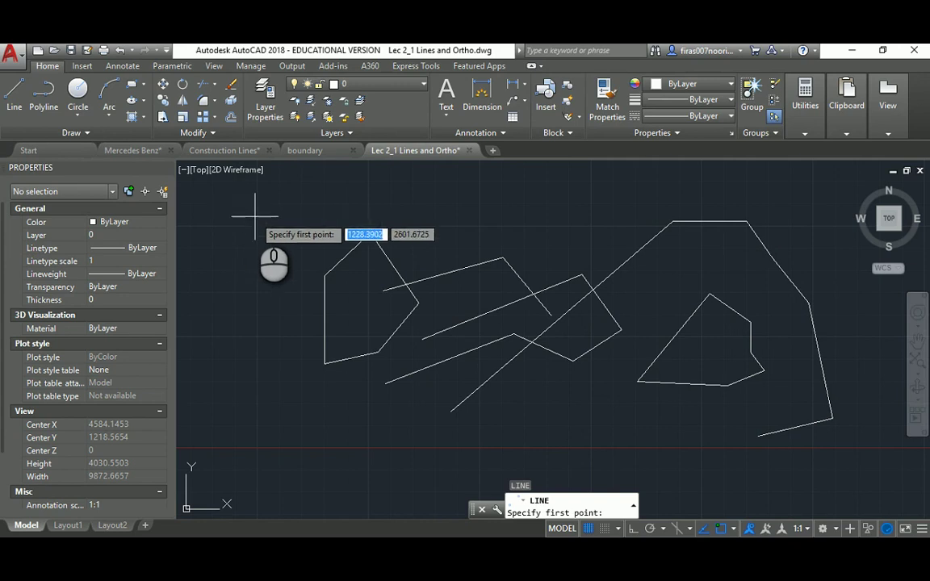
{"action": "key", "text": "Escape"}
{"action": "key", "text": "Escape"}
{"action": "key", "text": "Escape"}
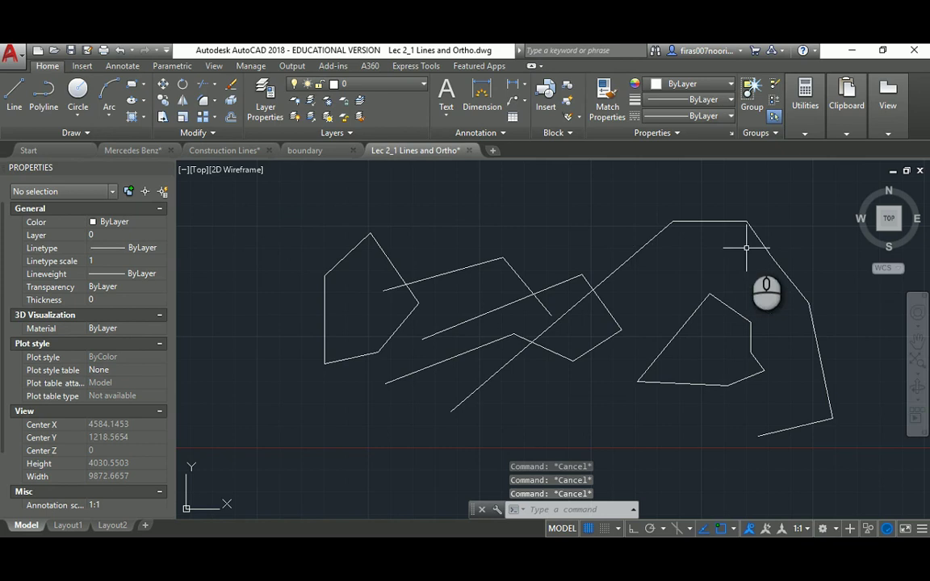
Select every line in the drawing and erase them all
{"action": "key", "text": "ctrl+a"}
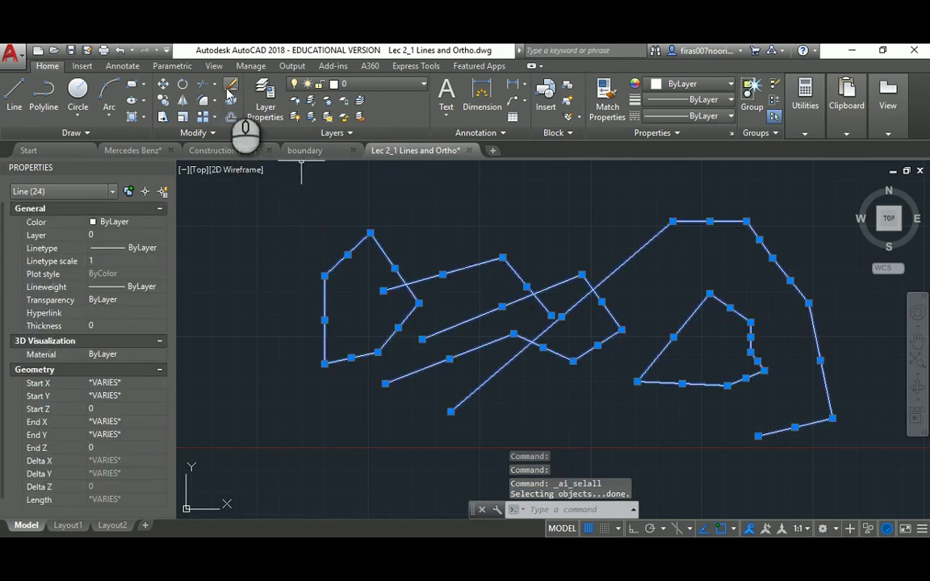
{"action": "left_click", "coordinate": [232, 86]}
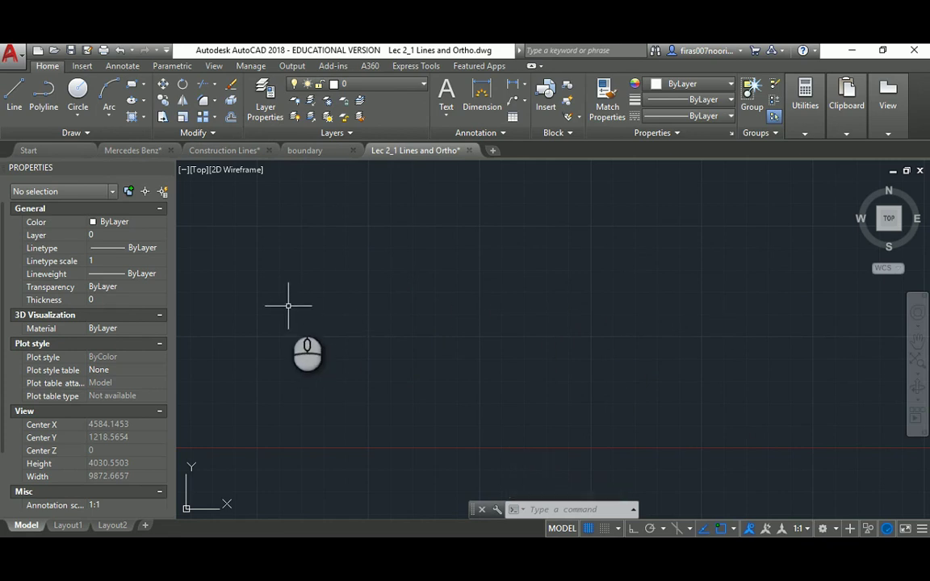
Start a line in the empty drawing area and toggle Ortho mode off and back on while it is running
{"action": "type", "text": "l"}
{"action": "key", "text": "Return"}
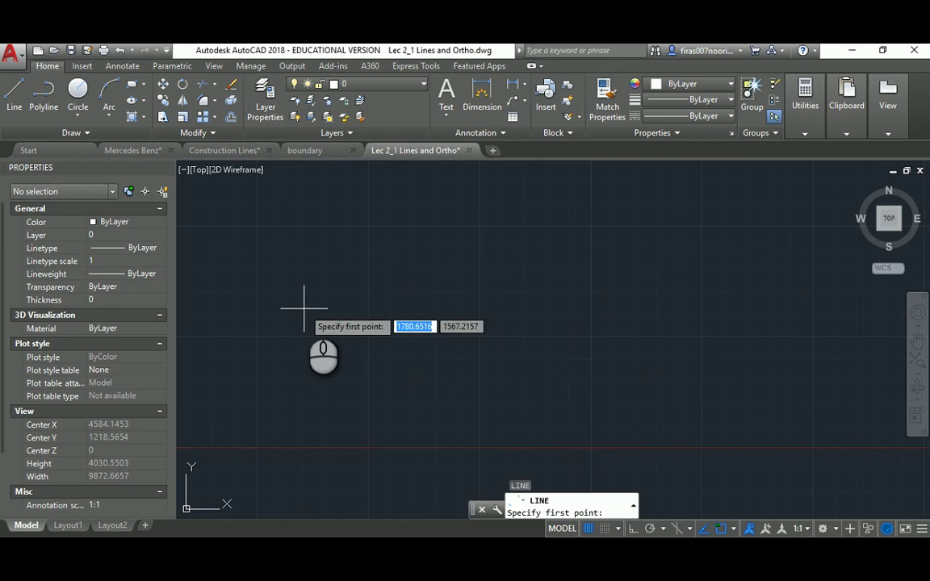
{"action": "left_click", "coordinate": [424, 282]}
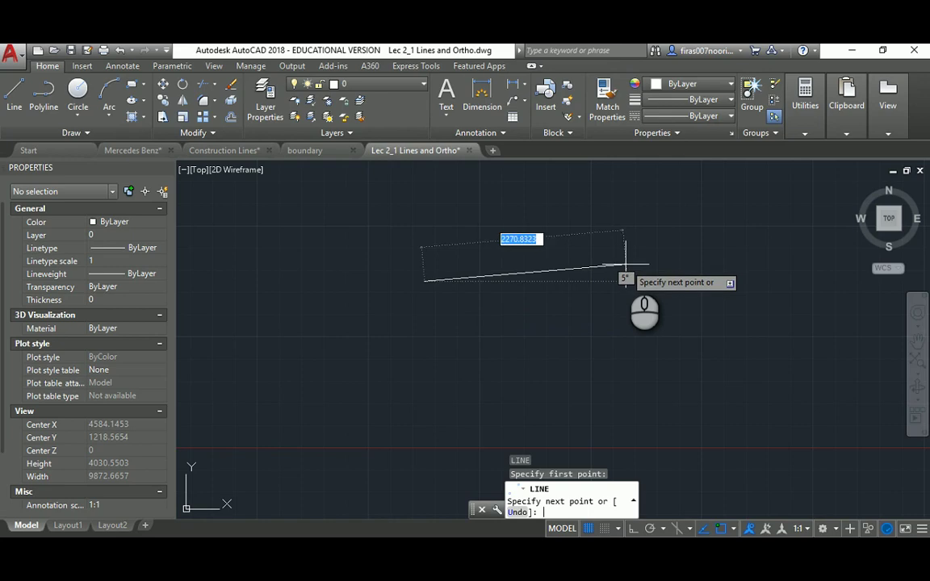
{"action": "key", "text": "super+p"}
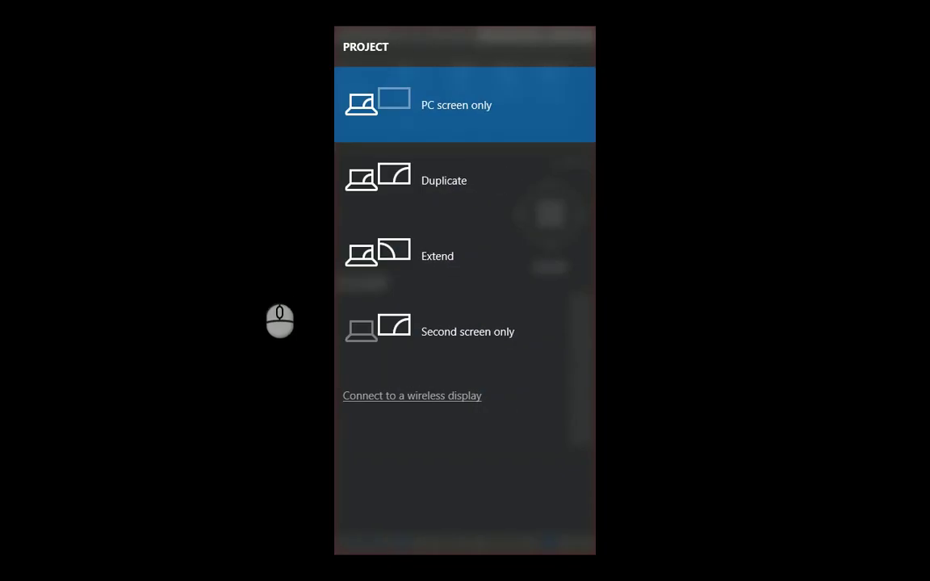
{"action": "key", "text": "Escape"}
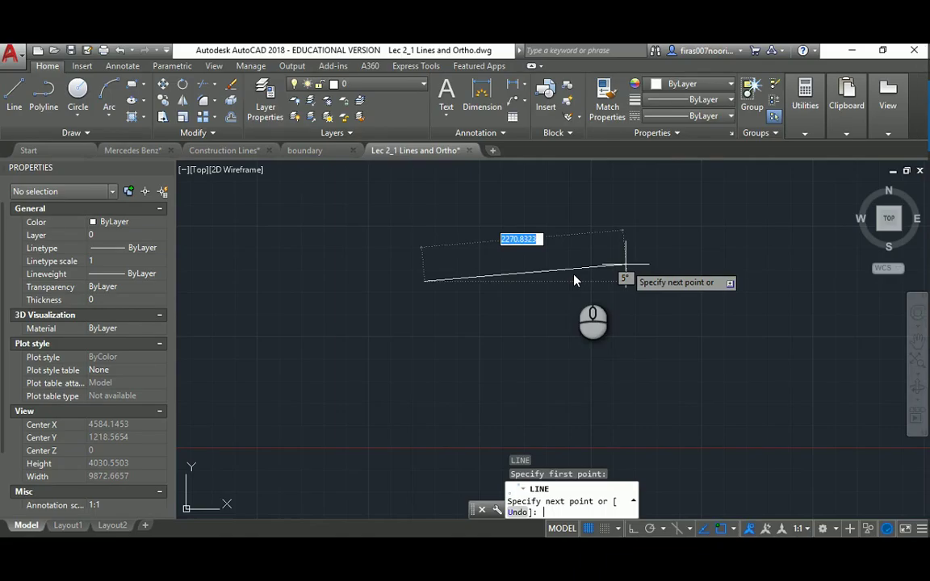
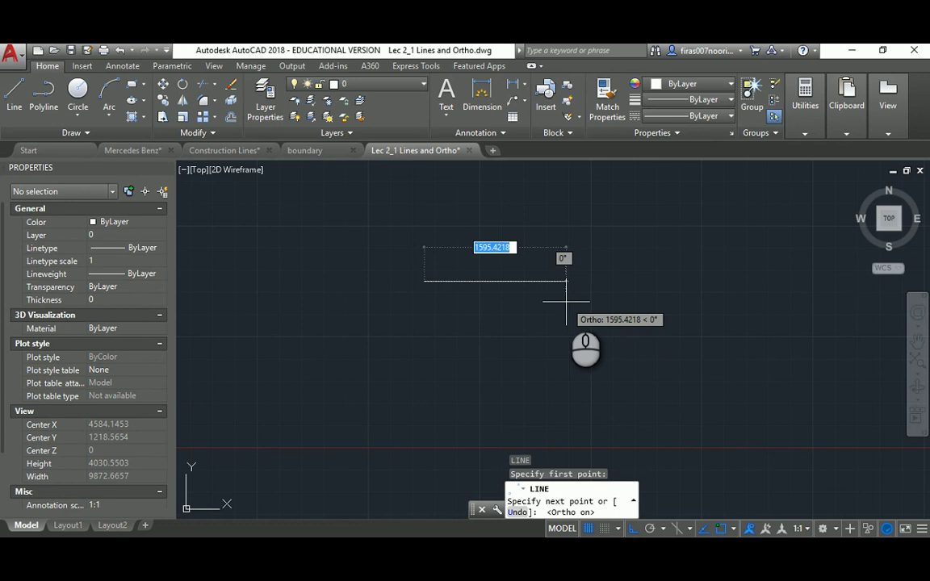
{"action": "key", "text": "F8"}
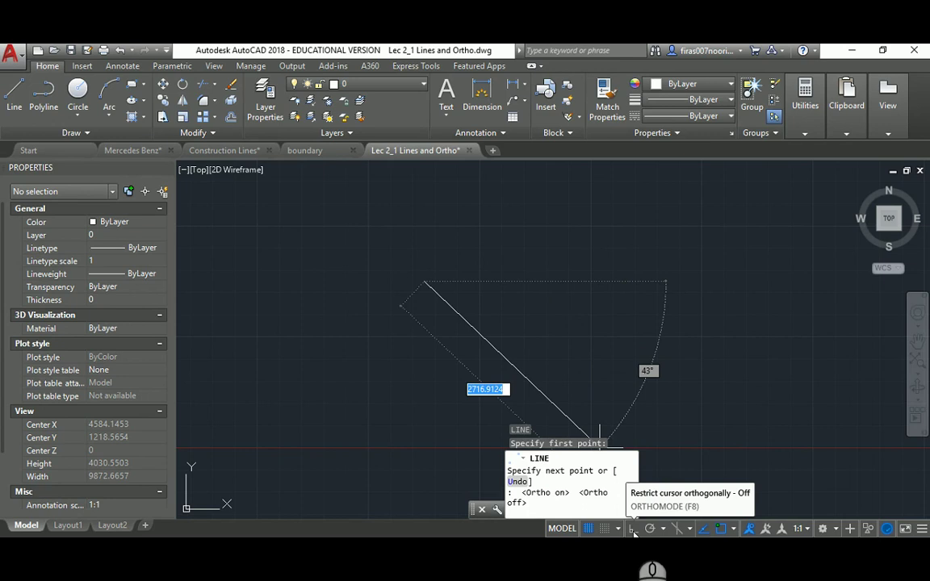
{"action": "left_click", "coordinate": [633, 531]}
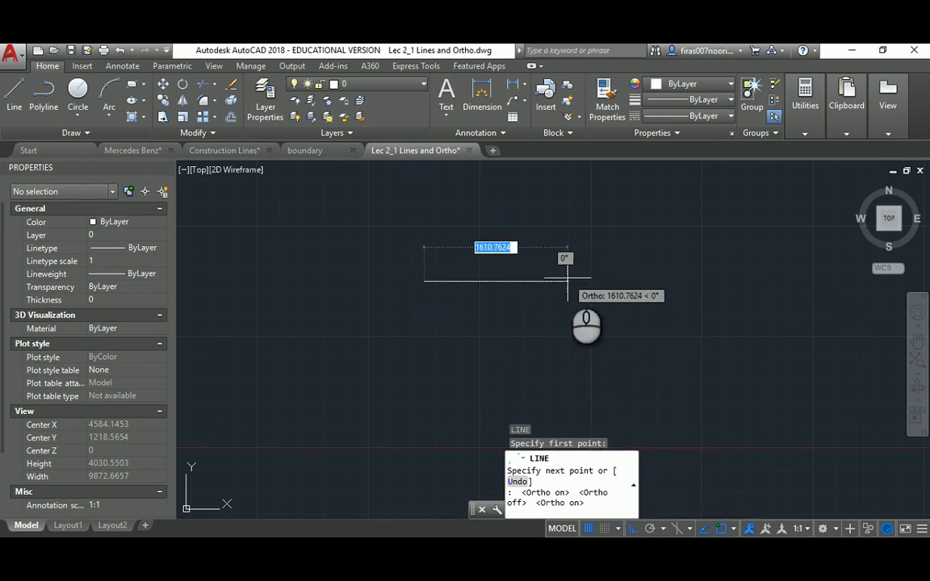
Draw a closed six-sided stepped outline of horizontal and vertical segments with Ortho, ending at the starting point, and finish the Line command
{"action": "left_click", "coordinate": [678, 281]}
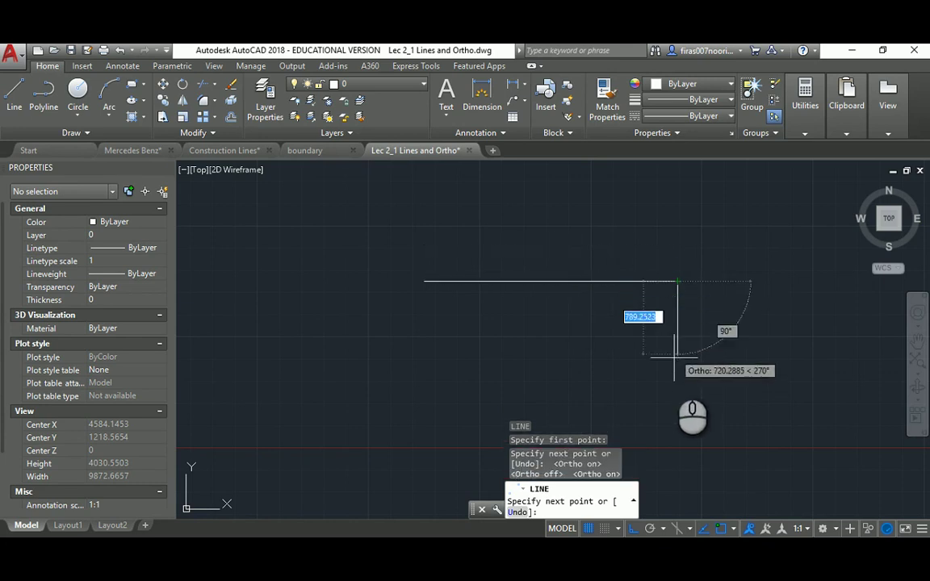
{"action": "left_click", "coordinate": [601, 382]}
{"action": "left_click", "coordinate": [547, 369]}
{"action": "left_click", "coordinate": [546, 323]}
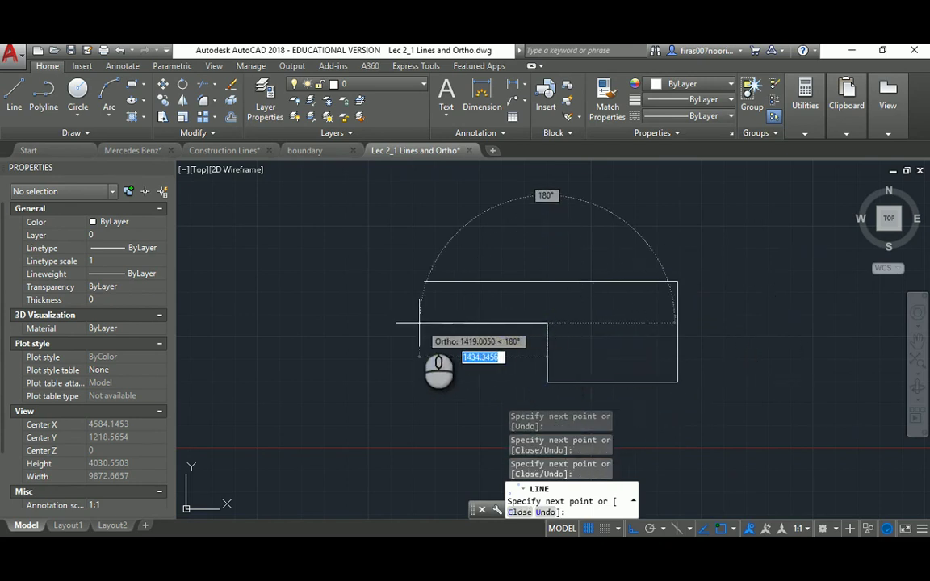
{"action": "left_click", "coordinate": [425, 307]}
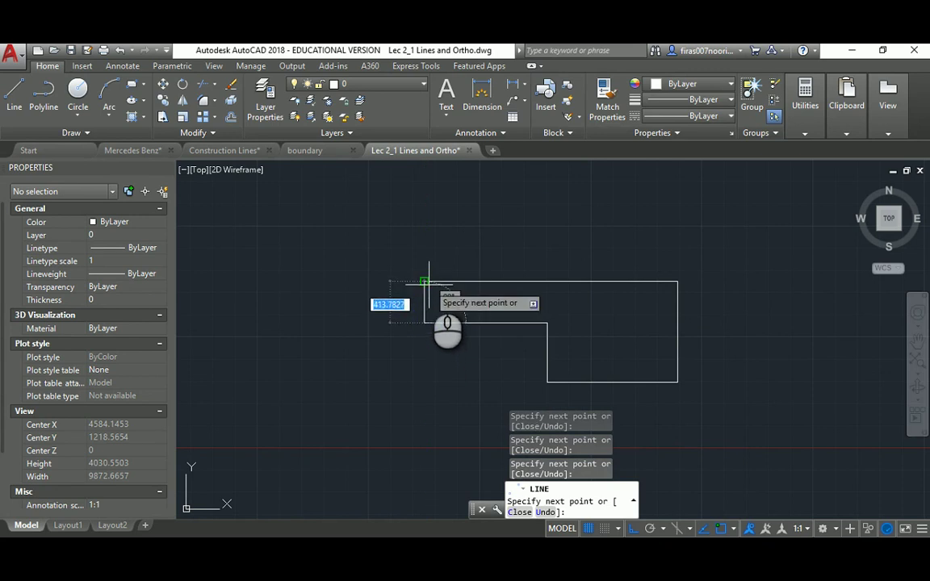
{"action": "left_click", "coordinate": [428, 282]}
{"action": "key", "text": "Escape"}
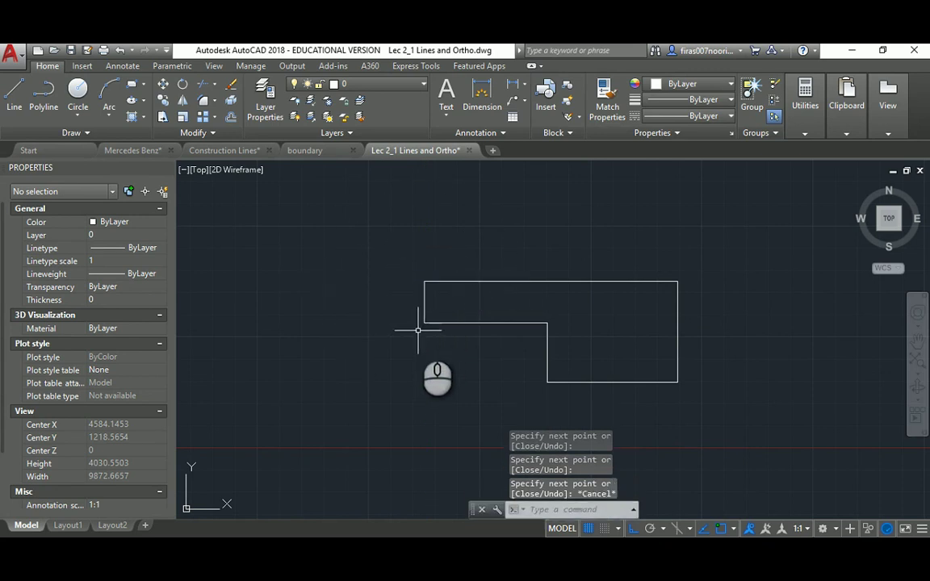
Select the whole stepped outline with a window and delete it
{"action": "scroll", "coordinate": [613, 324], "scroll_direction": "up", "scroll_amount": 3}
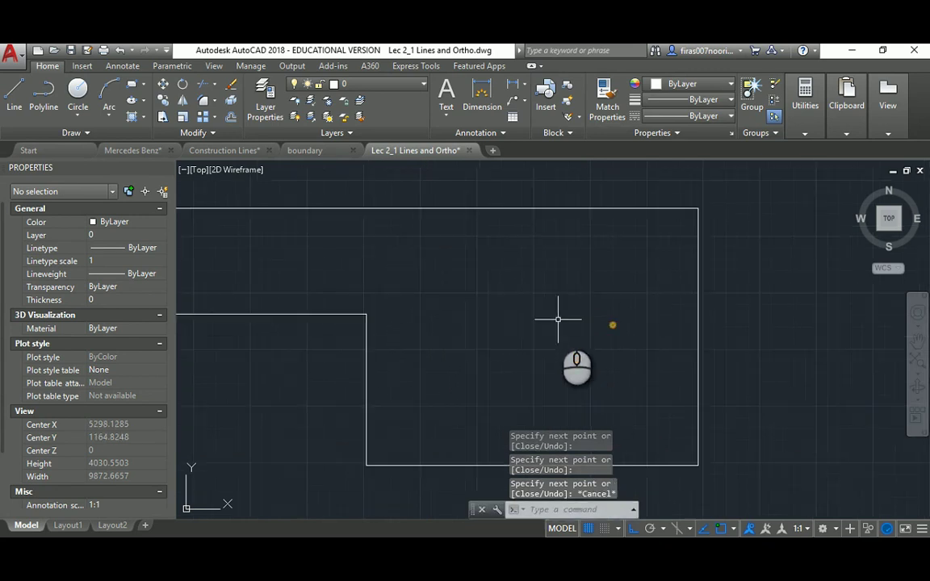
{"action": "scroll", "coordinate": [557, 320], "scroll_direction": "down", "scroll_amount": 2}
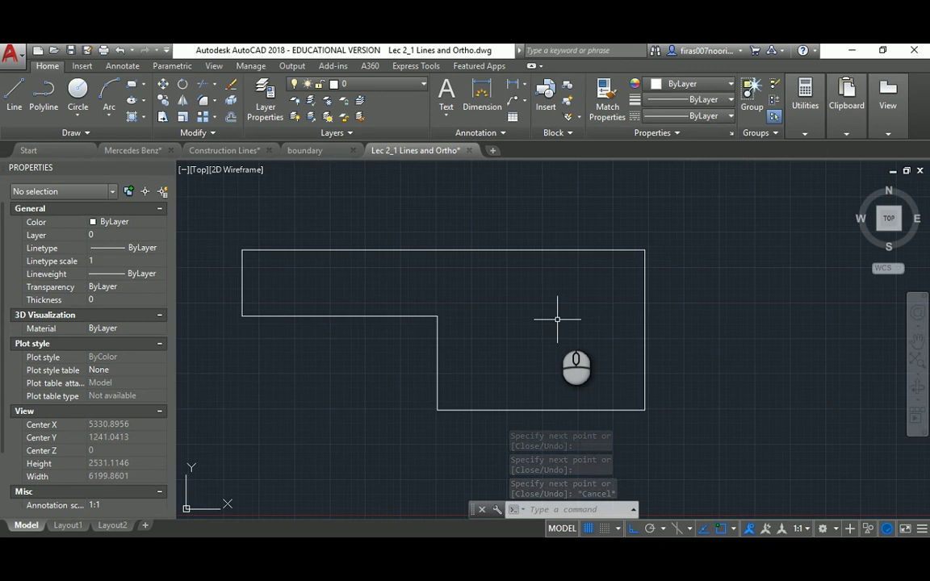
{"action": "scroll", "coordinate": [557, 320], "scroll_direction": "down", "scroll_amount": 2}
{"action": "left_click", "coordinate": [314, 241]}
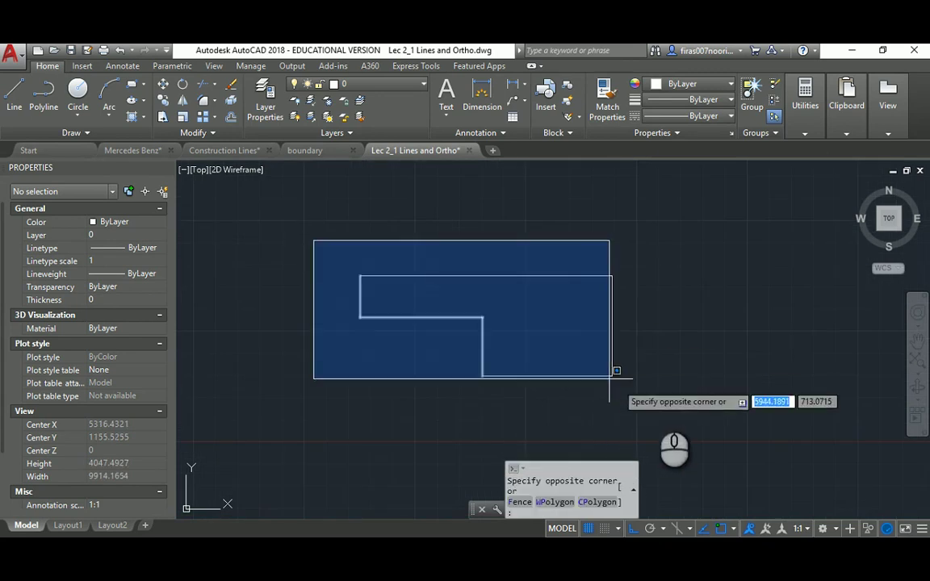
{"action": "left_click", "coordinate": [611, 377]}
{"action": "key", "text": "Delete"}
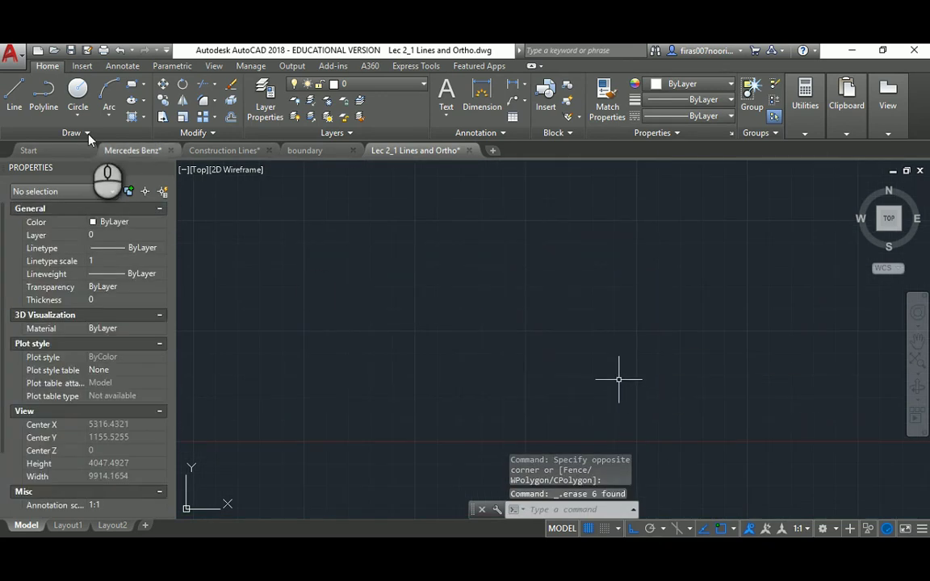
{"action": "left_click", "coordinate": [9, 55]}
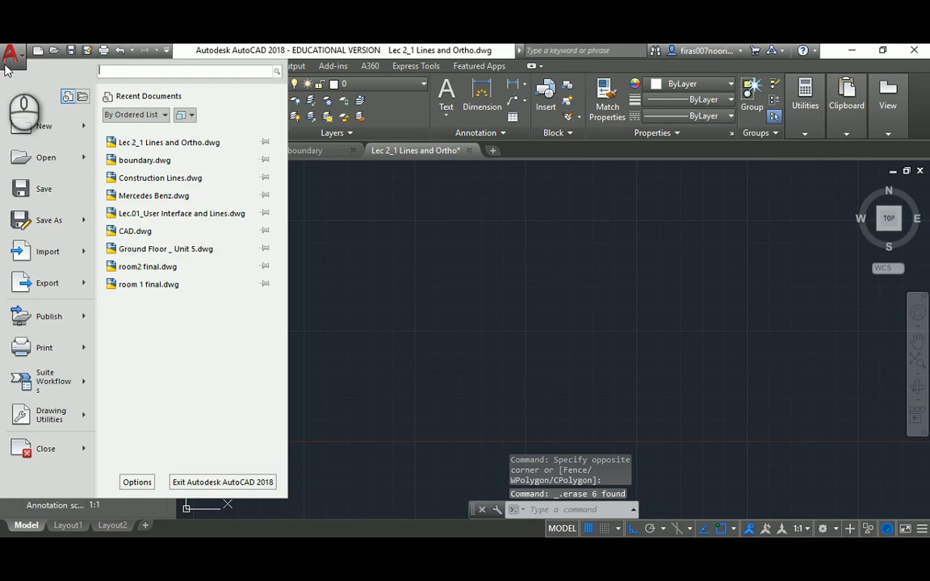
{"action": "mouse_move", "coordinate": [35, 139]}
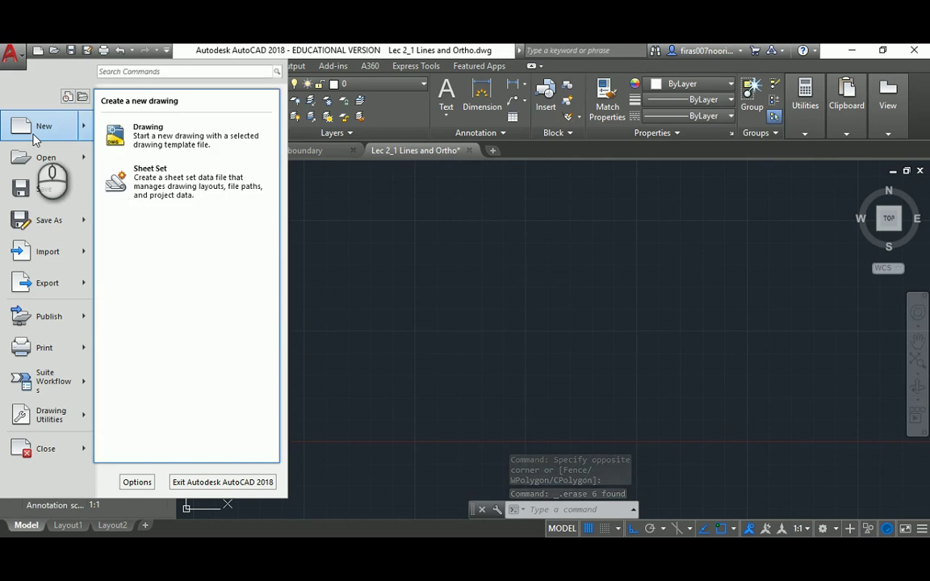
{"action": "left_click", "coordinate": [338, 169]}
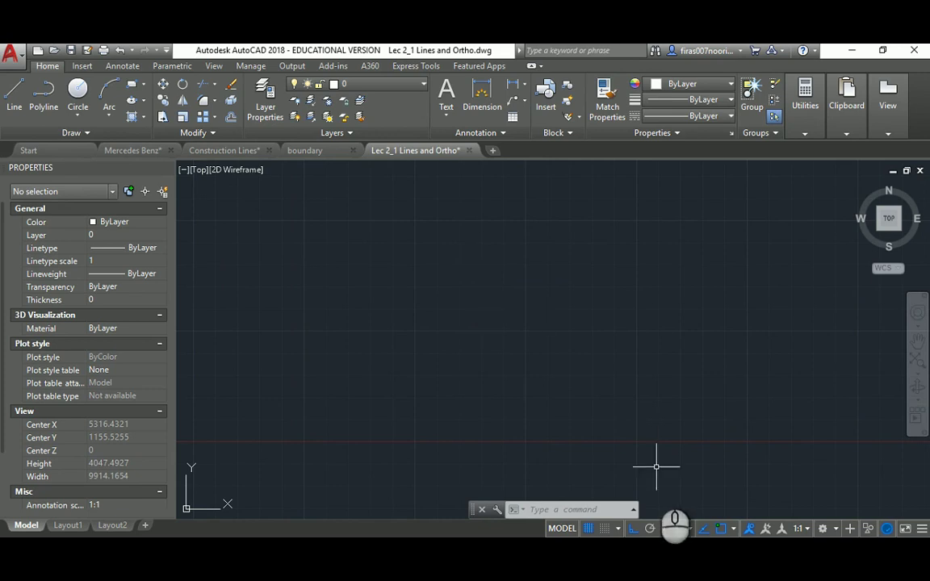
{"action": "left_click", "coordinate": [633, 528]}
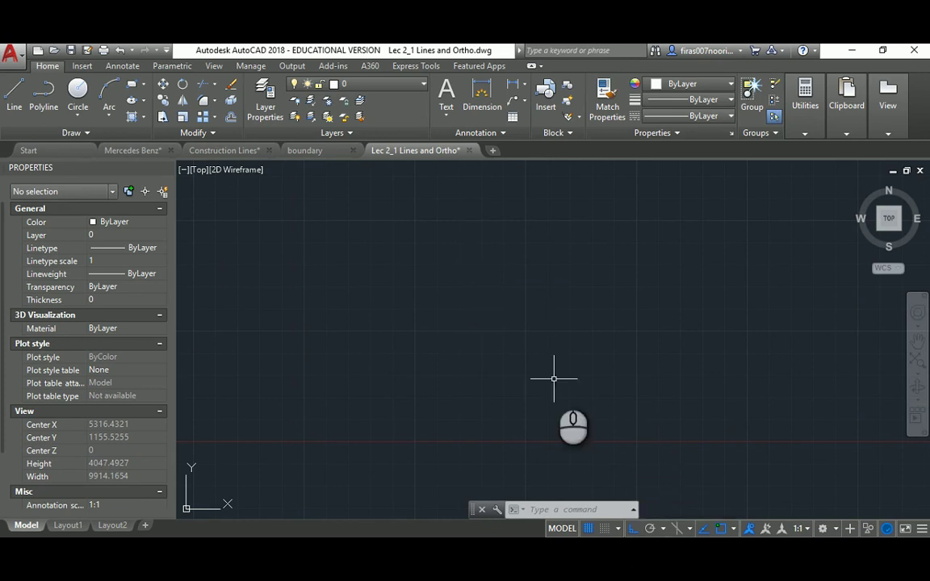
Switch to 002-Shapes.pdf in Adobe Acrobat Reader and examine the dimensioned rectangles, square and T-shape
{"action": "mouse_move", "coordinate": [490, 576]}
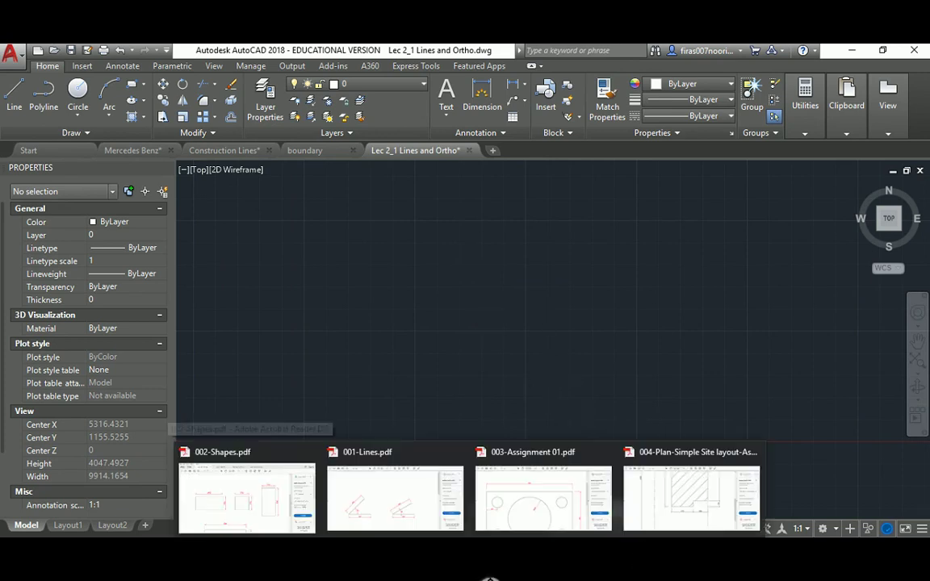
{"action": "left_click", "coordinate": [257, 491]}
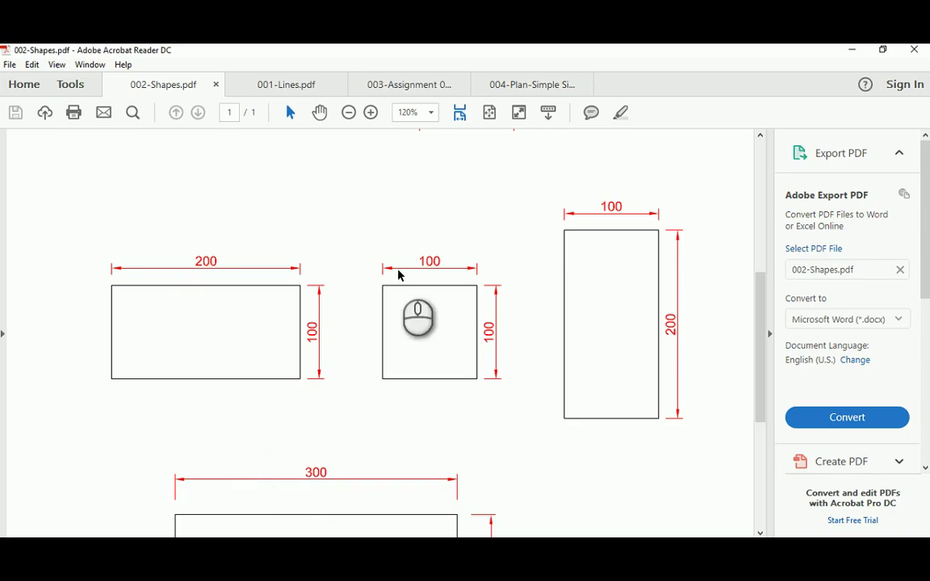
{"action": "scroll", "coordinate": [399, 273], "scroll_direction": "down", "scroll_amount": 5}
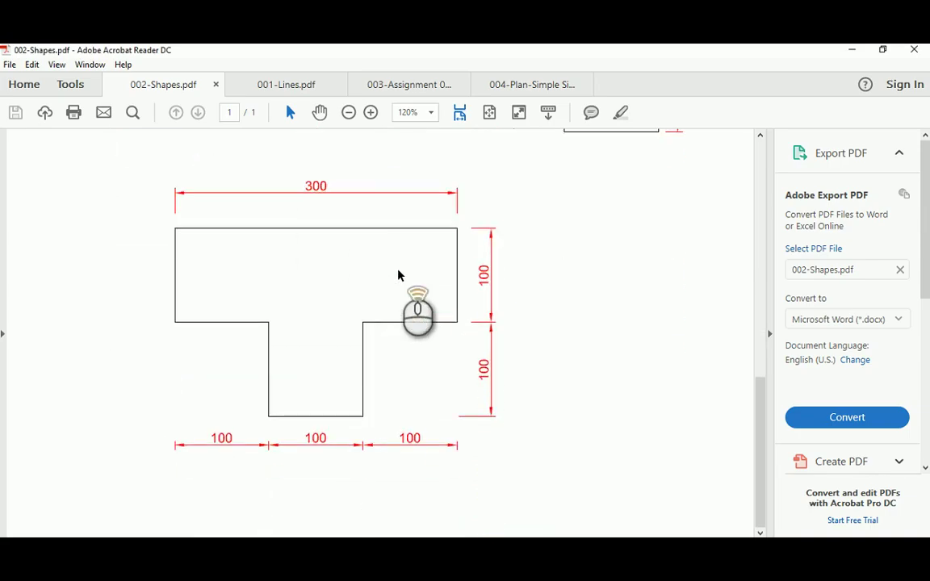
{"action": "scroll", "coordinate": [399, 275], "scroll_direction": "up", "scroll_amount": 6}
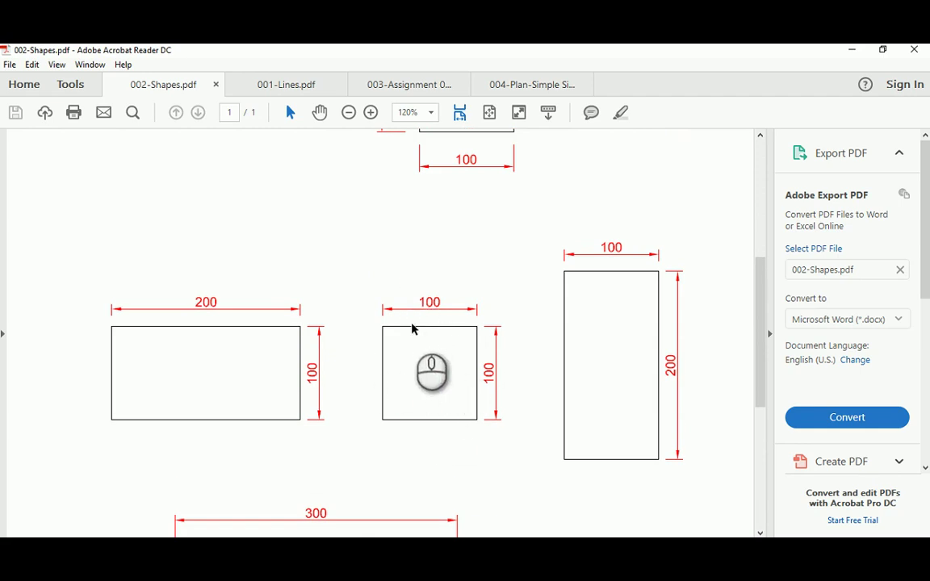
Switch to the Lec 2_1 Lines and Ortho drawing in AutoCAD
{"action": "key", "text": "alt+Tab"}
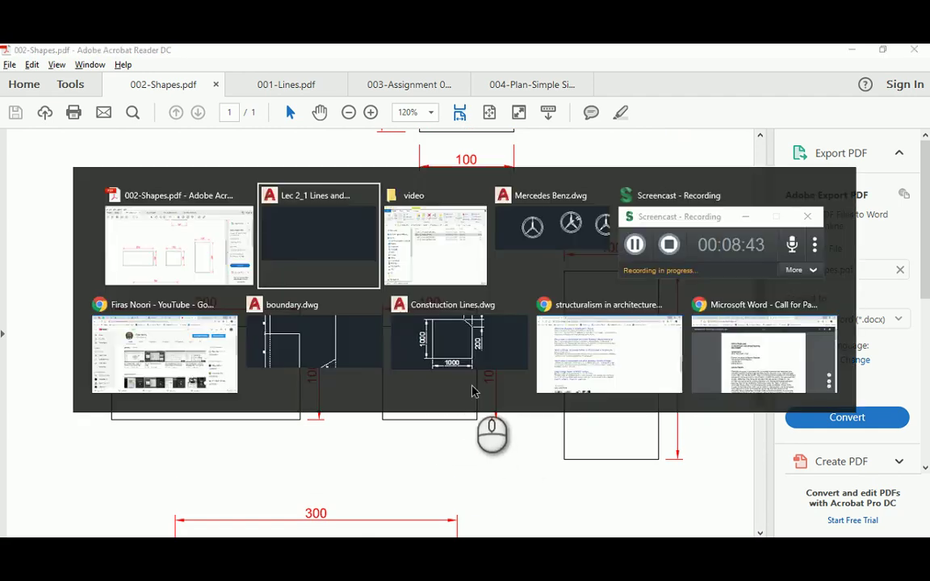
{"action": "type", "text": "l"}
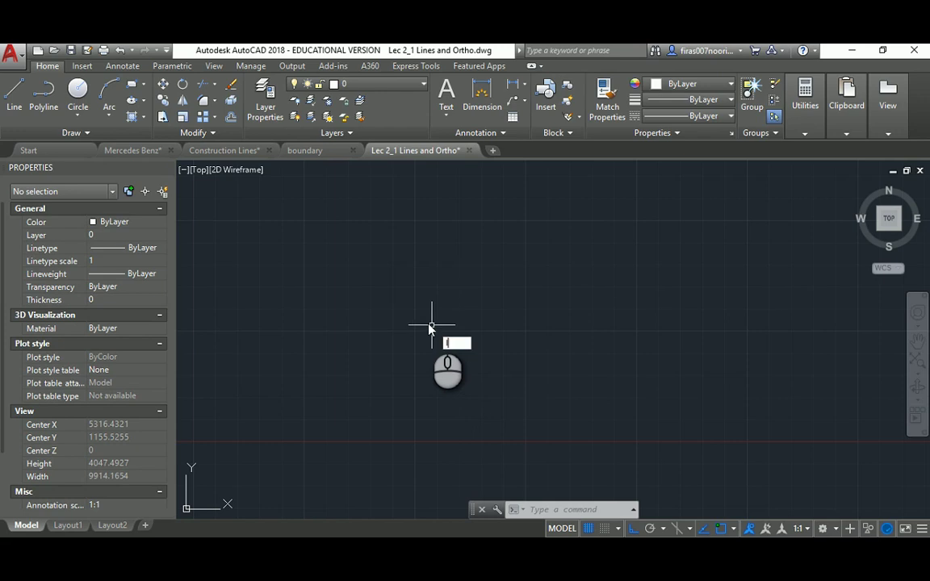
{"action": "key", "text": "Return"}
{"action": "left_click", "coordinate": [439, 291]}
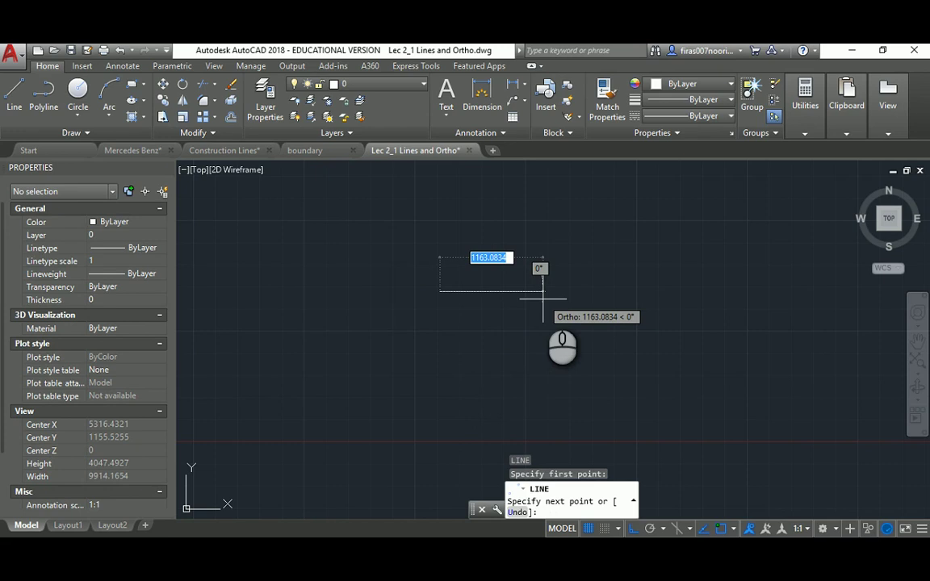
{"action": "key", "text": "Escape"}
Start a line in the empty drawing area and draw a 100-unit horizontal segment to the right as the square's upper side
{"action": "key", "text": "space"}
{"action": "left_click", "coordinate": [441, 289]}
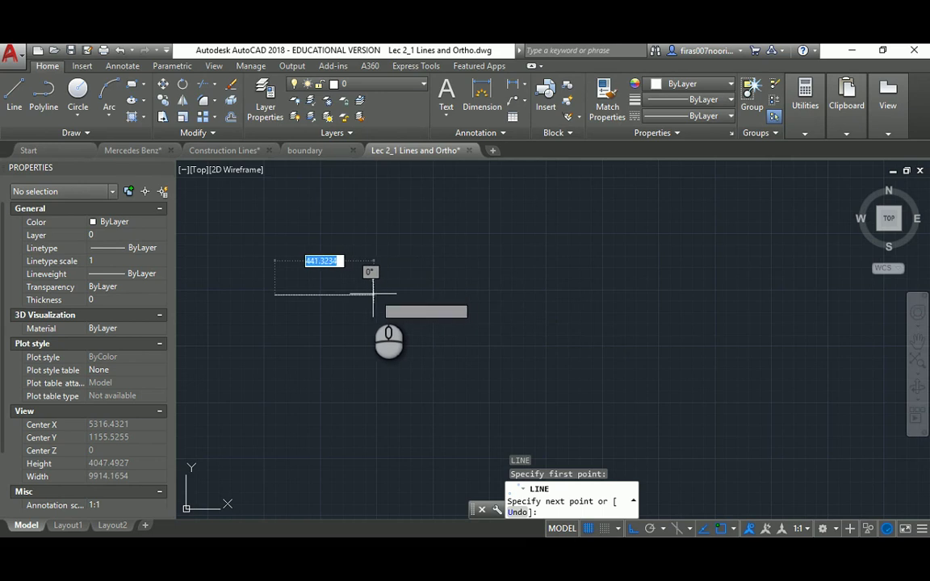
{"action": "mouse_move", "coordinate": [348, 291]}
{"action": "middle_mouse_down"}
{"action": "mouse_move", "coordinate": [434, 311]}
{"action": "mouse_move", "coordinate": [523, 314]}
{"action": "middle_mouse_up"}
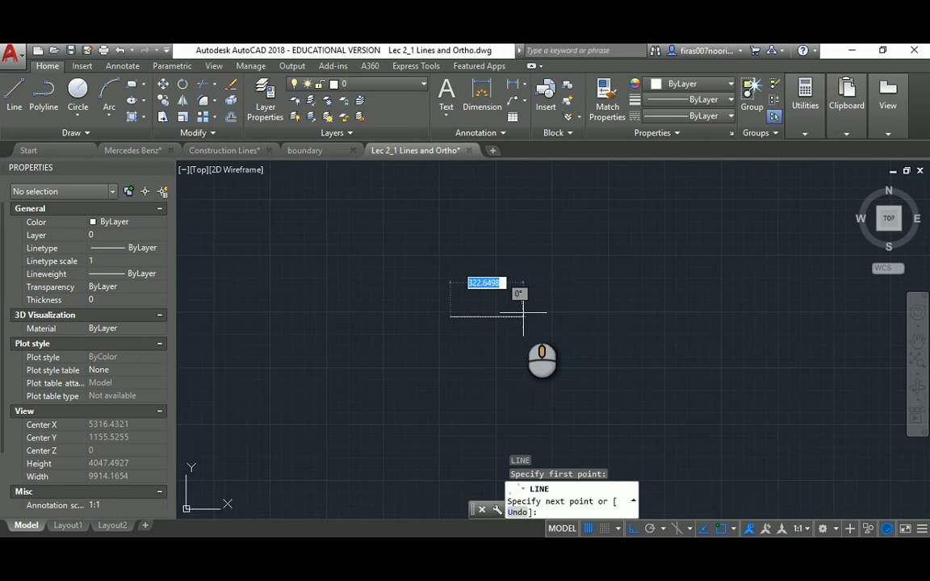
{"action": "scroll", "coordinate": [524, 313], "scroll_direction": "up", "scroll_amount": 4}
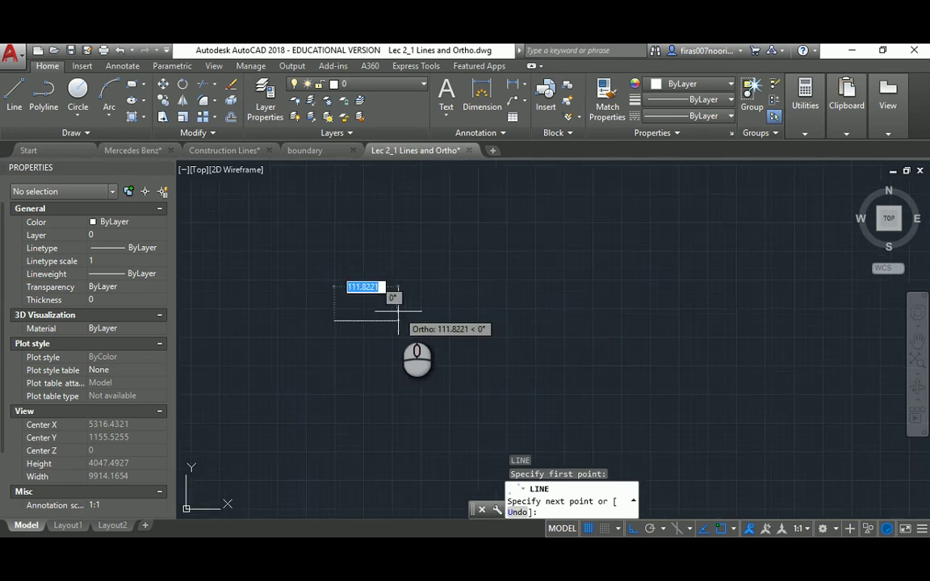
{"action": "scroll", "coordinate": [410, 310], "scroll_direction": "up", "scroll_amount": 4}
{"action": "middle_click_drag", "start_coordinate": [410, 310], "coordinate": [647, 226]}
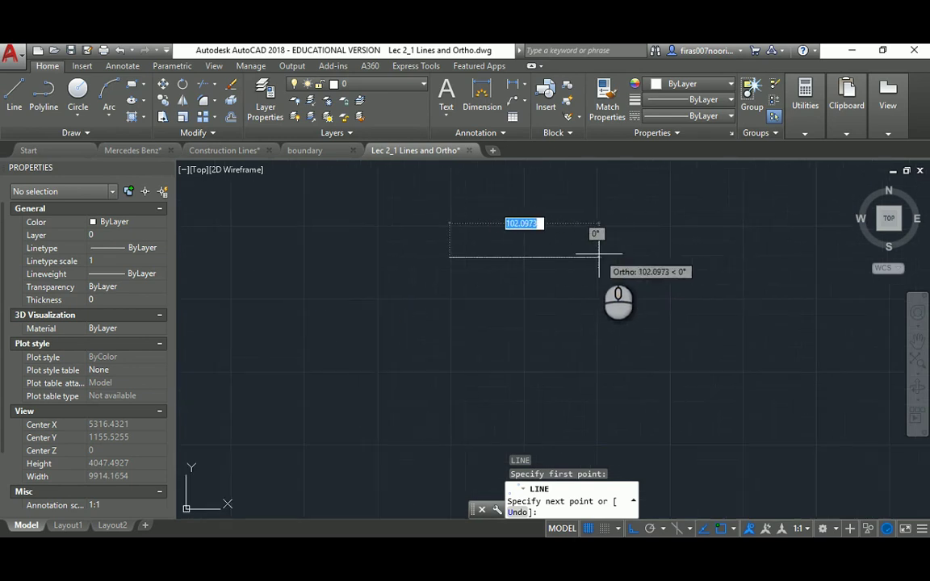
{"action": "type", "text": "100"}
{"action": "key", "text": "Return"}
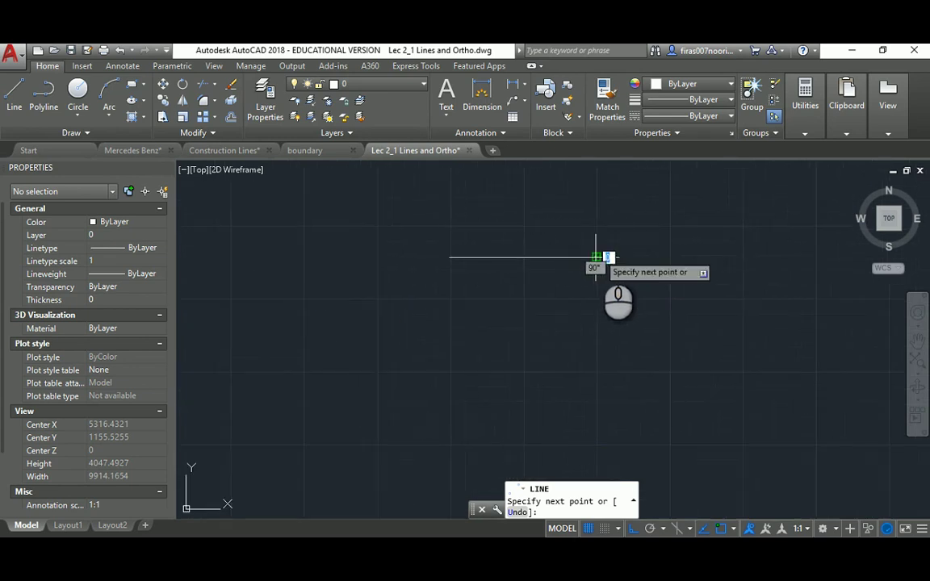
Complete the square with a 100-unit segment downward and a 100-unit segment back to the left, and finish it with the Close option
{"action": "type", "text": "100"}
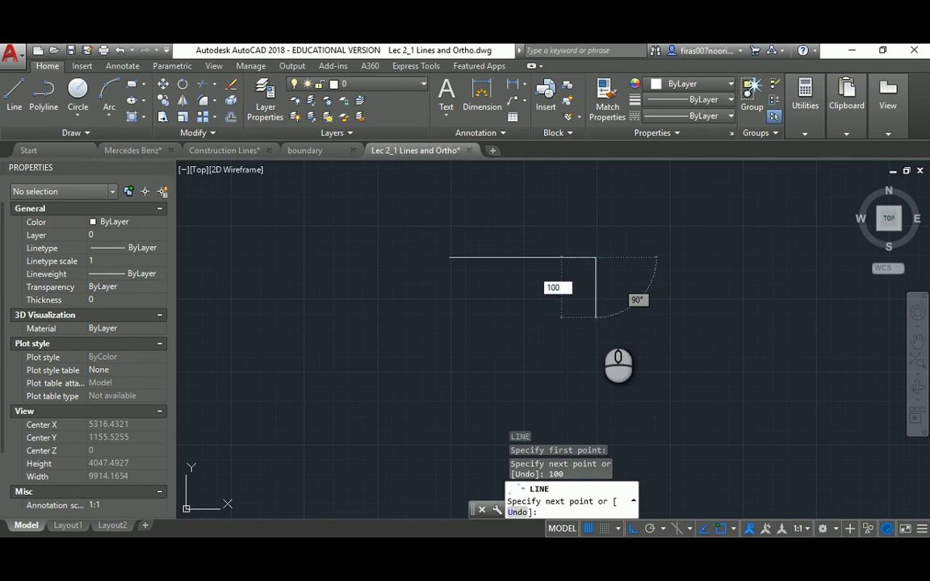
{"action": "key", "text": "Return"}
{"action": "type", "text": "100"}
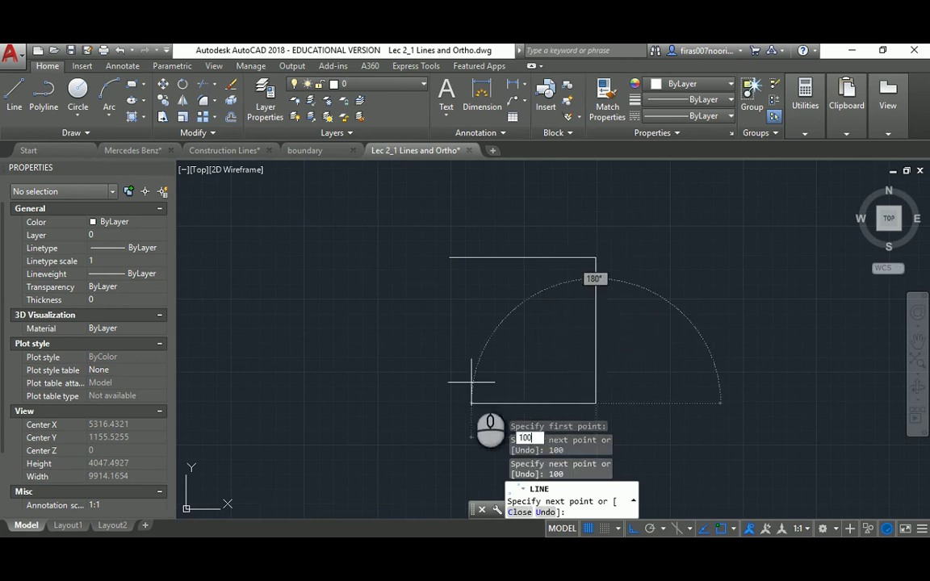
{"action": "key", "text": "Return"}
{"action": "type", "text": "c"}
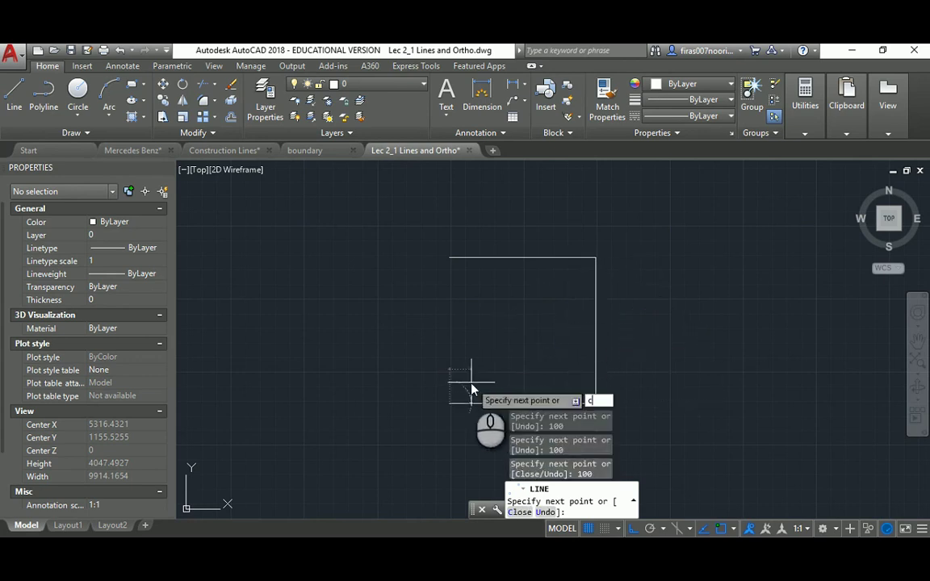
{"action": "key", "text": "Return"}
{"action": "scroll", "coordinate": [476, 375], "scroll_direction": "up", "scroll_amount": 3}
{"action": "middle_click_drag", "start_coordinate": [556, 329], "coordinate": [486, 311]}
{"action": "scroll", "coordinate": [457, 309], "scroll_direction": "down", "scroll_amount": 2}
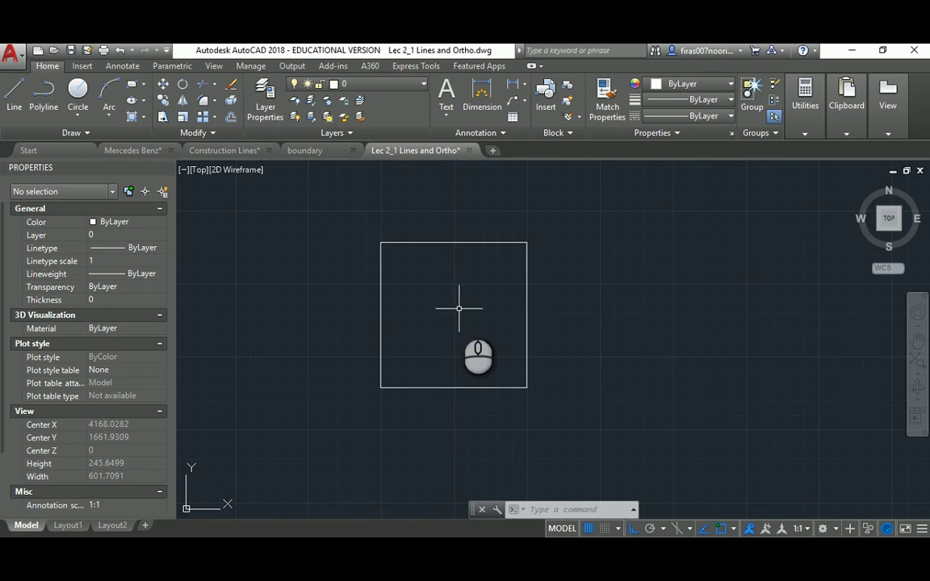
Check the dimensioned shapes in 002-Shapes.pdf and, back in the AutoCAD drawing, delete the whole square with a window selection
{"action": "key", "text": "alt+Tab"}
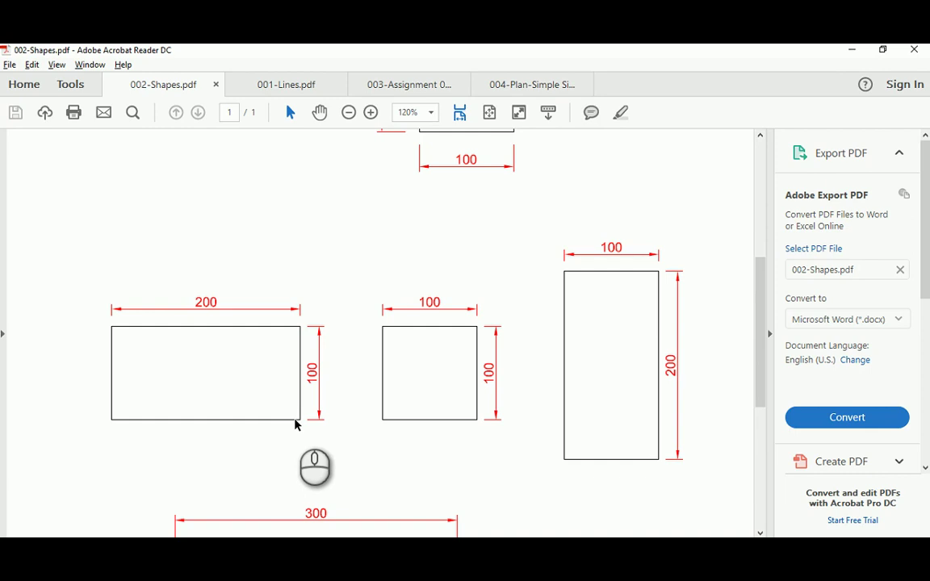
{"action": "key", "text": "alt+Tab"}
{"action": "scroll", "coordinate": [392, 301], "scroll_direction": "down", "scroll_amount": 5}
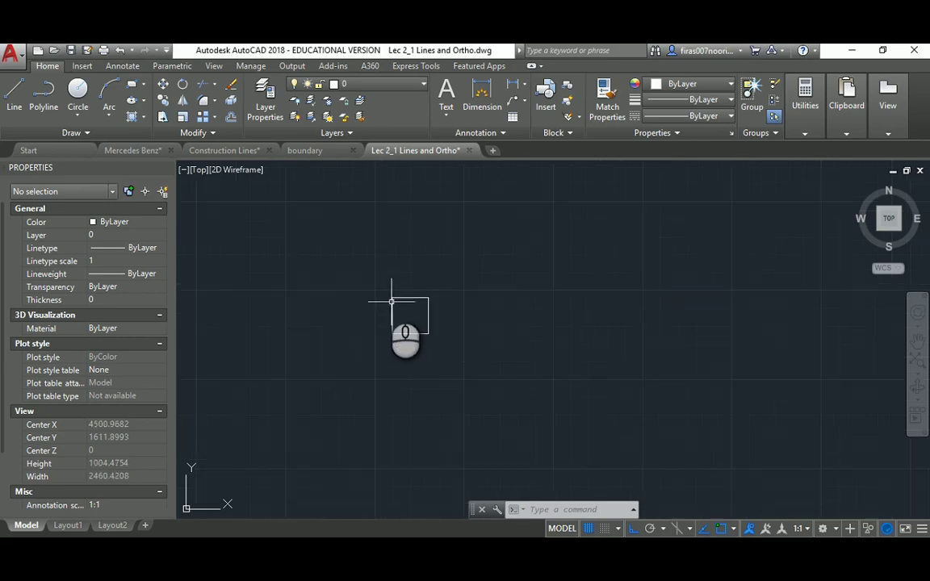
{"action": "left_click", "coordinate": [374, 271]}
{"action": "left_click", "coordinate": [484, 368]}
{"action": "key", "text": "Delete"}
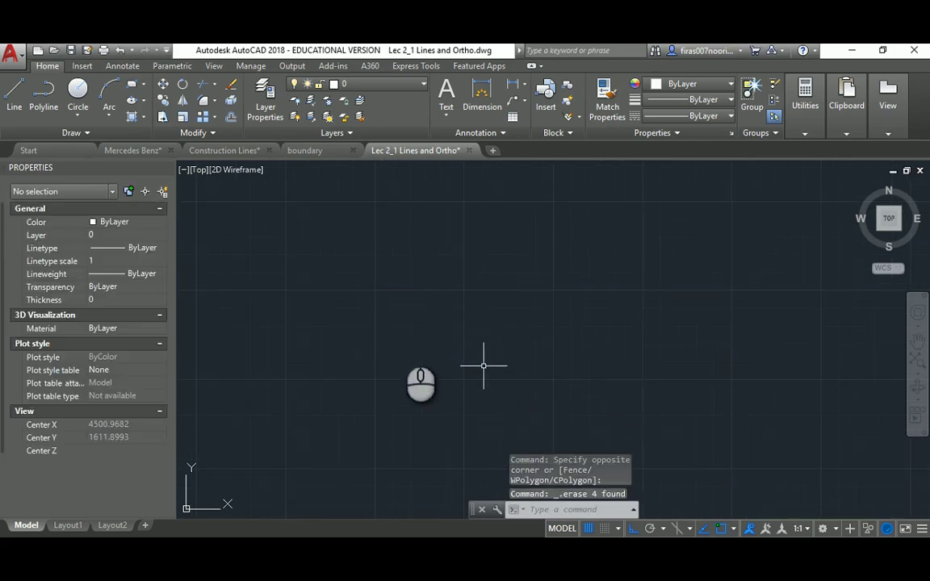
Draw a horizontal line 10 units long from a point above and left of the origin, and end the Line command
{"action": "scroll", "coordinate": [400, 333], "scroll_direction": "down", "scroll_amount": 2}
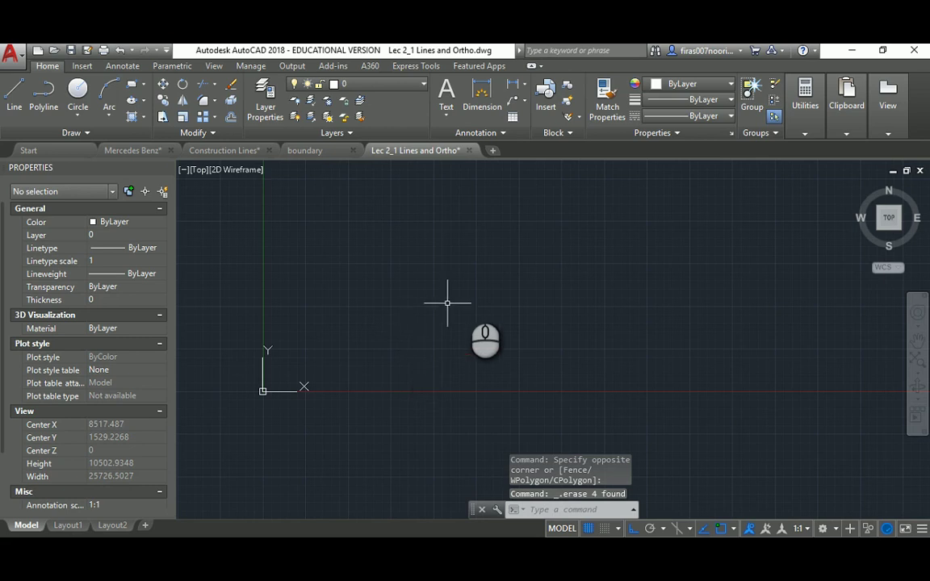
{"action": "middle_click_drag", "start_coordinate": [476, 288], "coordinate": [444, 368]}
{"action": "scroll", "coordinate": [444, 367], "scroll_direction": "down", "scroll_amount": 15}
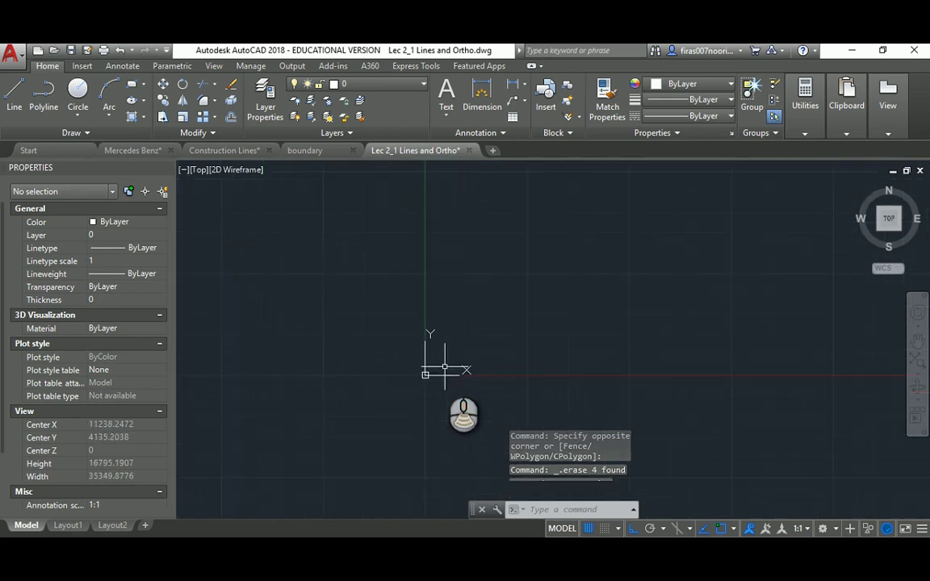
{"action": "scroll", "coordinate": [447, 361], "scroll_direction": "down", "scroll_amount": 3}
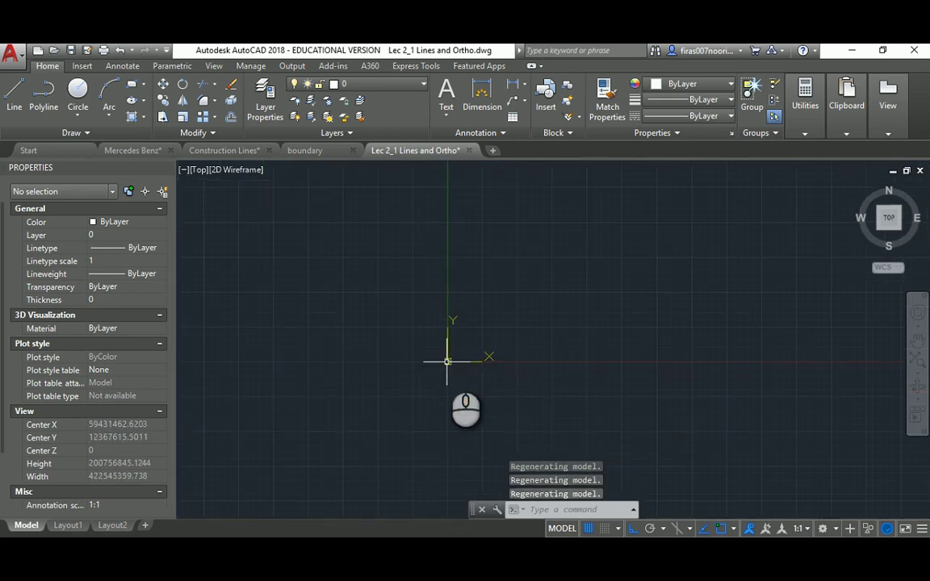
{"action": "scroll", "coordinate": [447, 361], "scroll_direction": "down", "scroll_amount": 5}
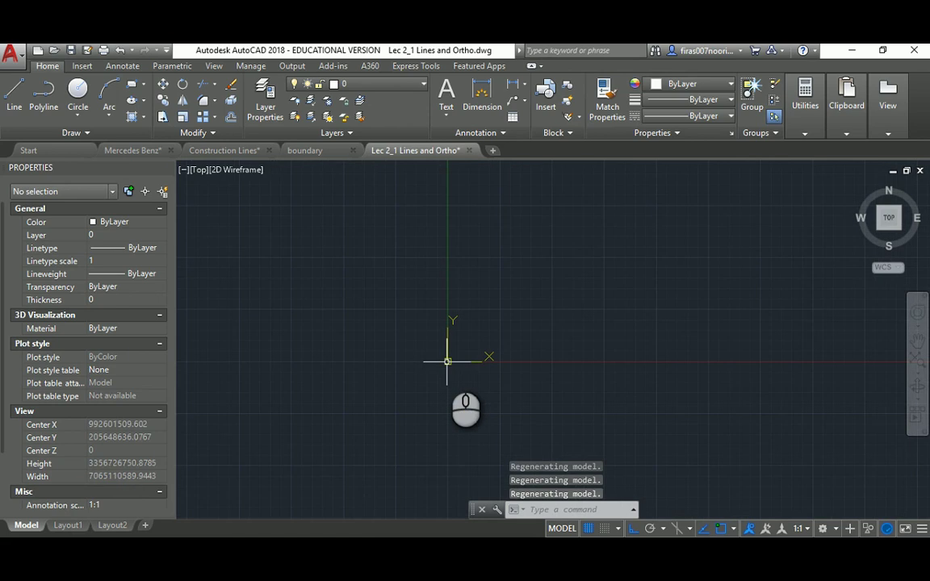
{"action": "scroll", "coordinate": [447, 361], "scroll_direction": "down", "scroll_amount": 2}
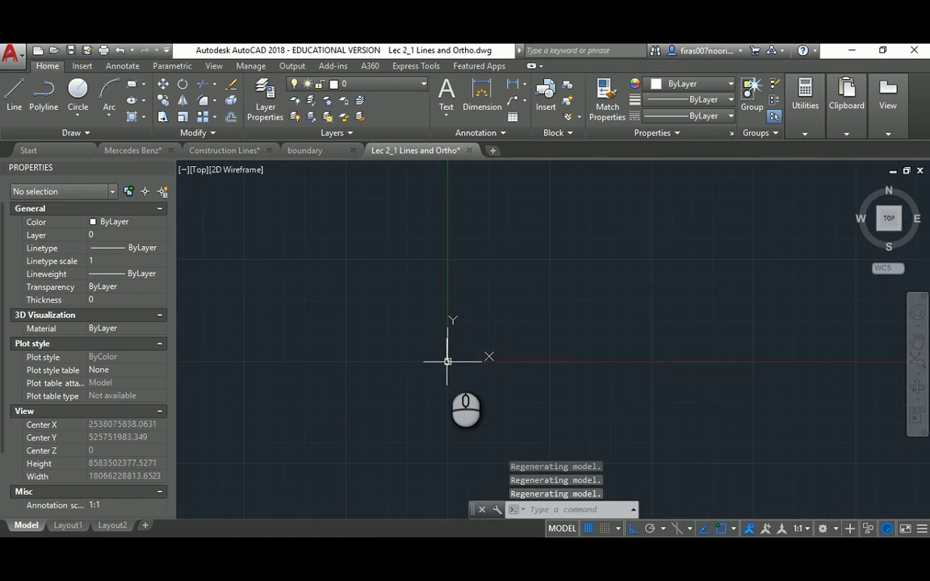
{"action": "type", "text": "l"}
{"action": "key", "text": "Return"}
{"action": "left_click", "coordinate": [407, 280]}
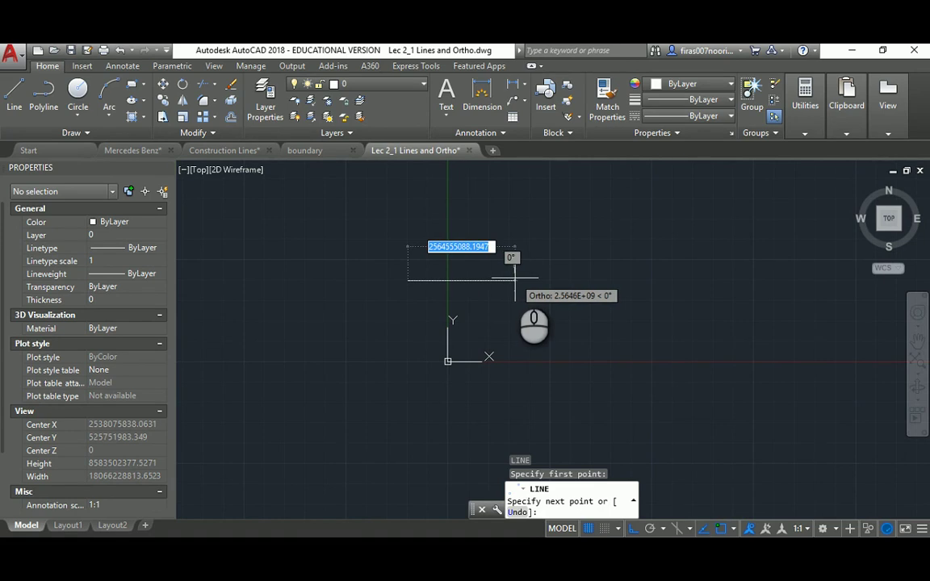
{"action": "type", "text": "10"}
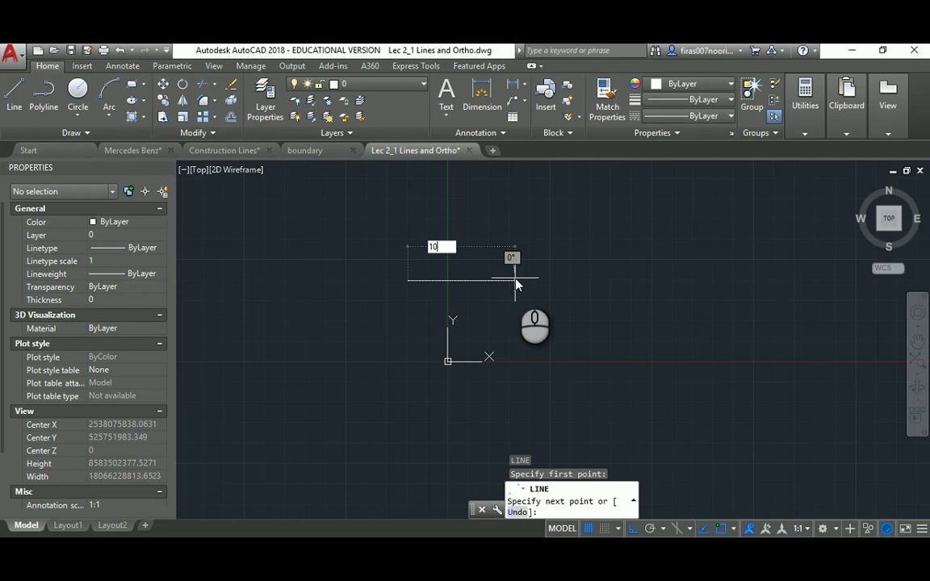
{"action": "key", "text": "Return"}
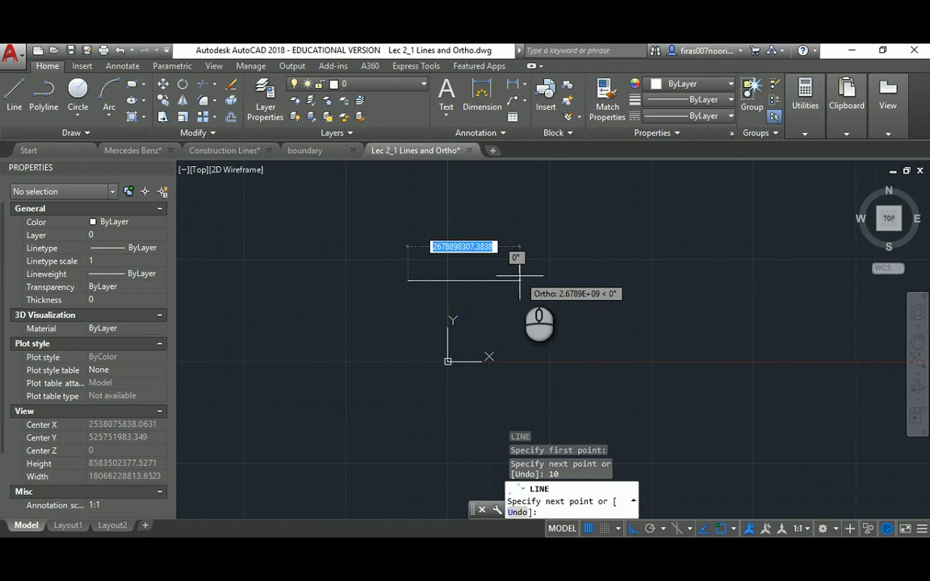
{"action": "key", "text": "Escape"}
{"action": "key", "text": "Escape"}
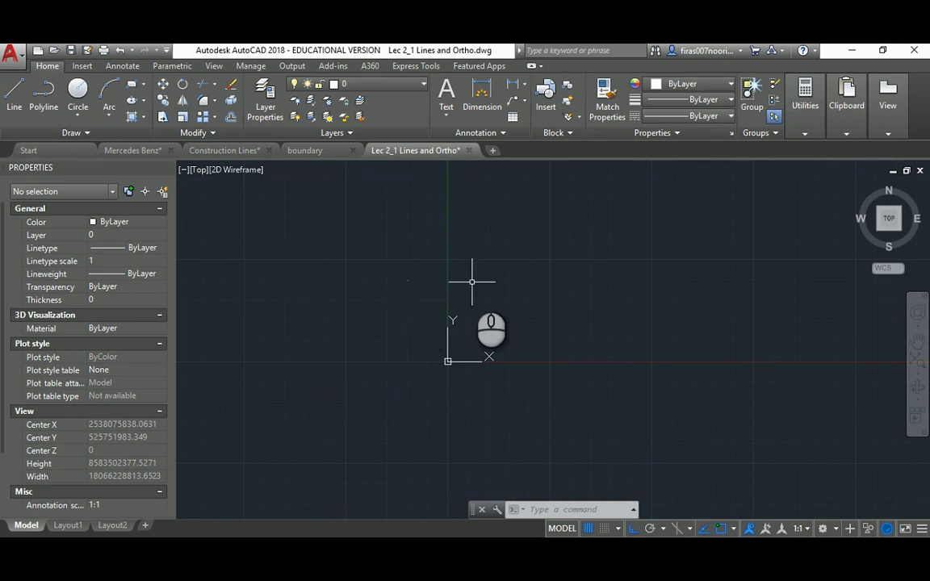
Select the 10-unit horizontal line with a crossing window and delete it
{"action": "middle_click", "coordinate": [402, 283]}
{"action": "middle_click", "coordinate": [402, 283]}
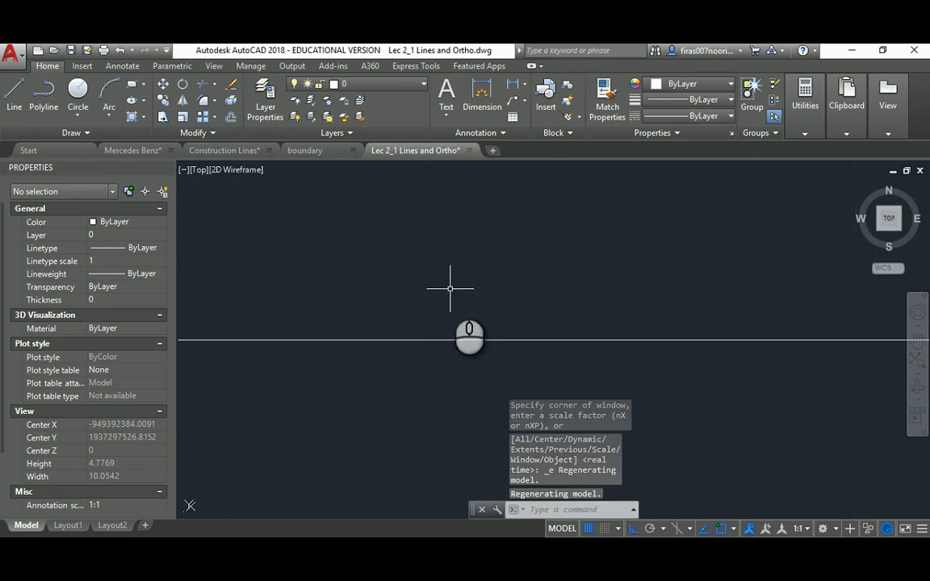
{"action": "scroll", "coordinate": [450, 288], "scroll_direction": "down", "scroll_amount": 4}
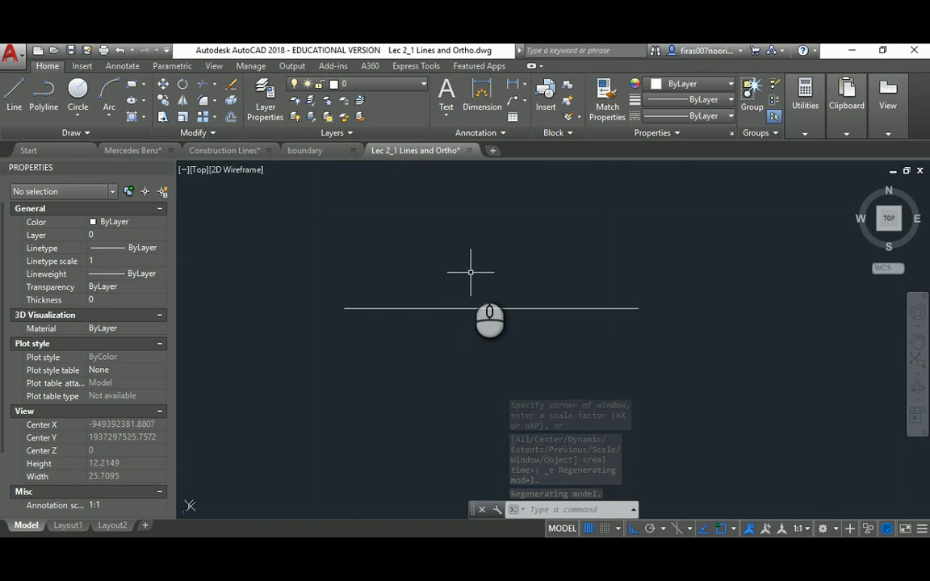
{"action": "left_click", "coordinate": [473, 259]}
{"action": "left_click", "coordinate": [428, 332]}
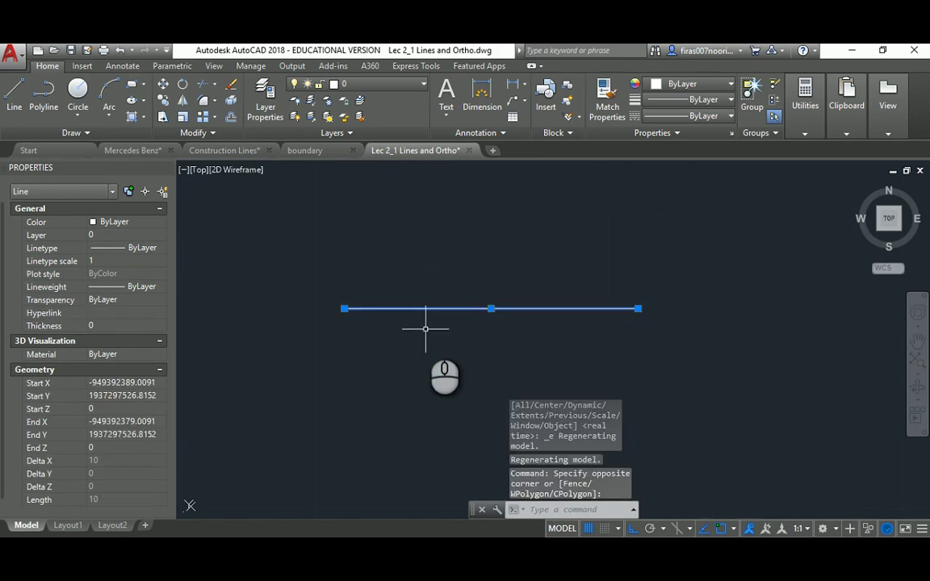
{"action": "key", "text": "Delete"}
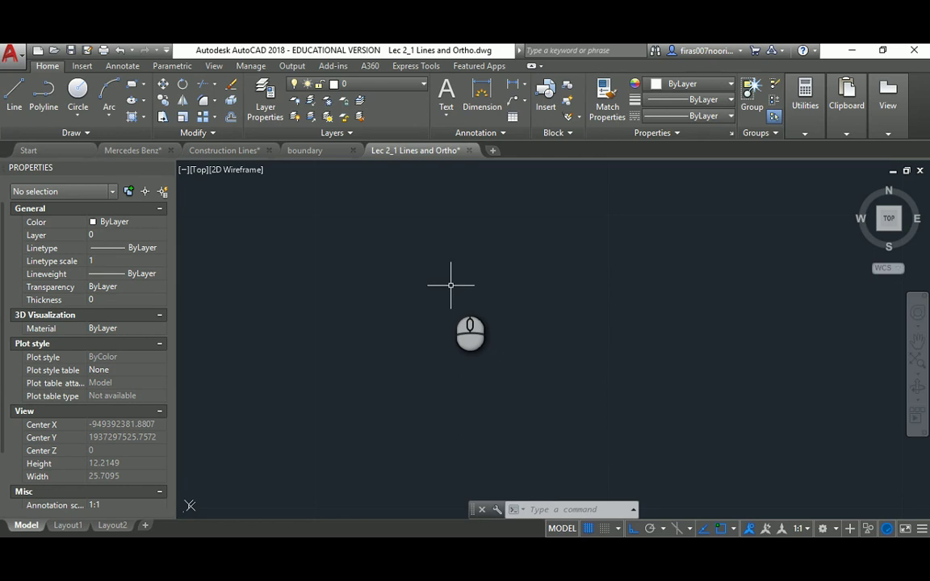
Draw a horizontal line 1000000 units long to the right from a point in the empty area and end the Line command
{"action": "scroll", "coordinate": [448, 308], "scroll_direction": "up", "scroll_amount": 2}
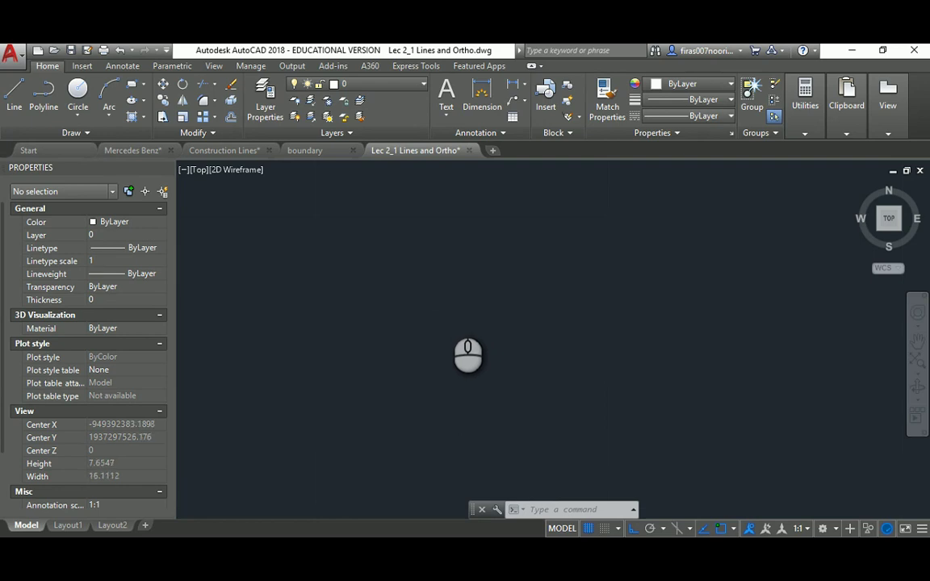
{"action": "scroll", "coordinate": [449, 306], "scroll_direction": "up", "scroll_amount": 20}
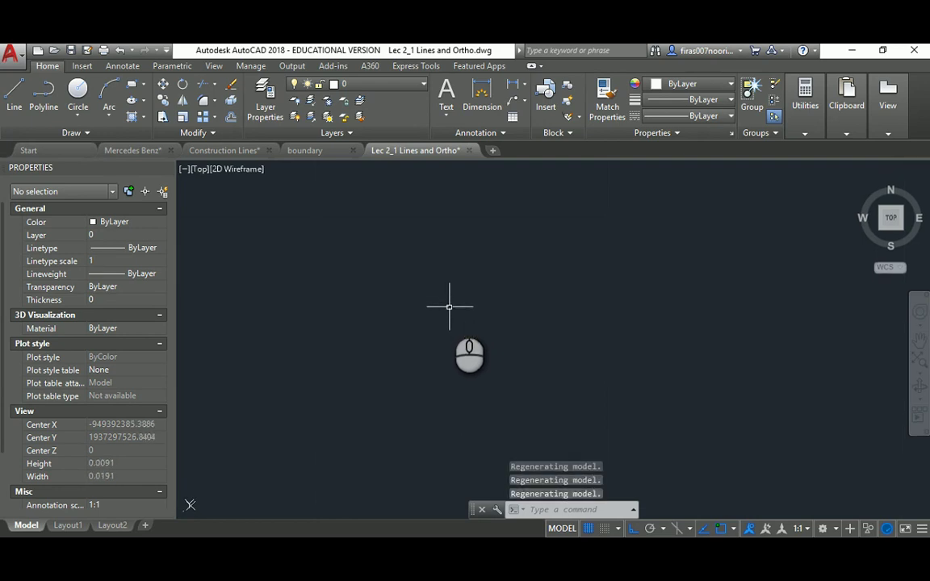
{"action": "scroll", "coordinate": [449, 307], "scroll_direction": "up", "scroll_amount": 3}
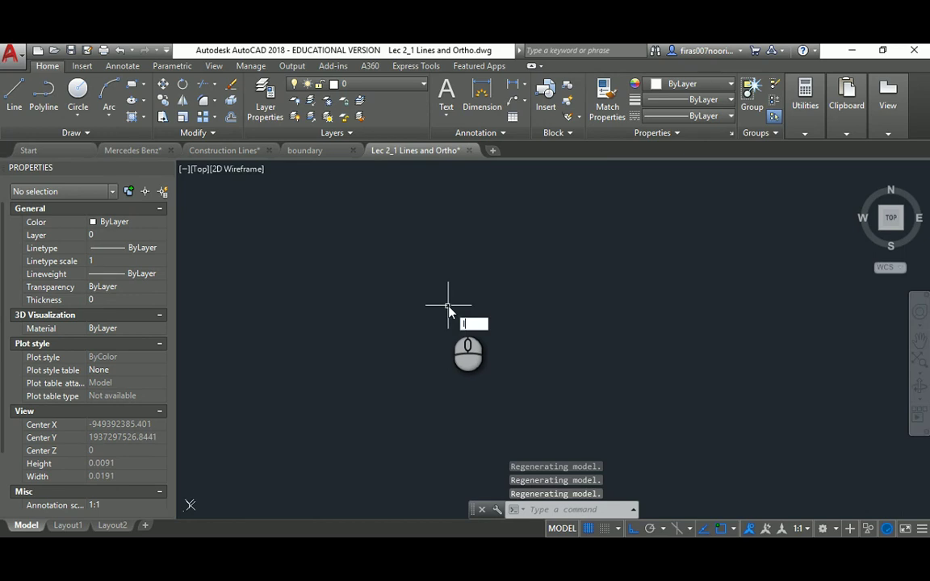
{"action": "key", "text": "Return"}
{"action": "left_click", "coordinate": [440, 308]}
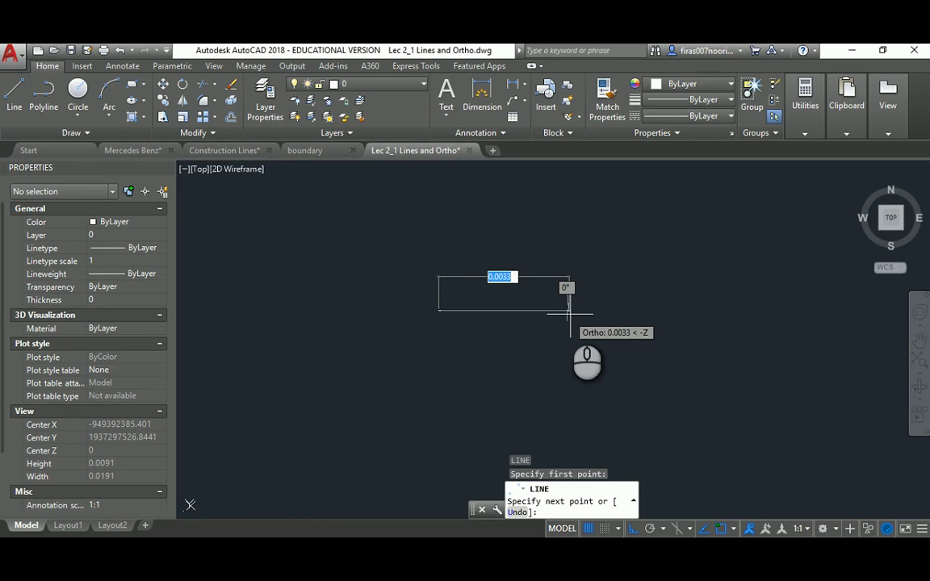
{"action": "type", "text": "1000000"}
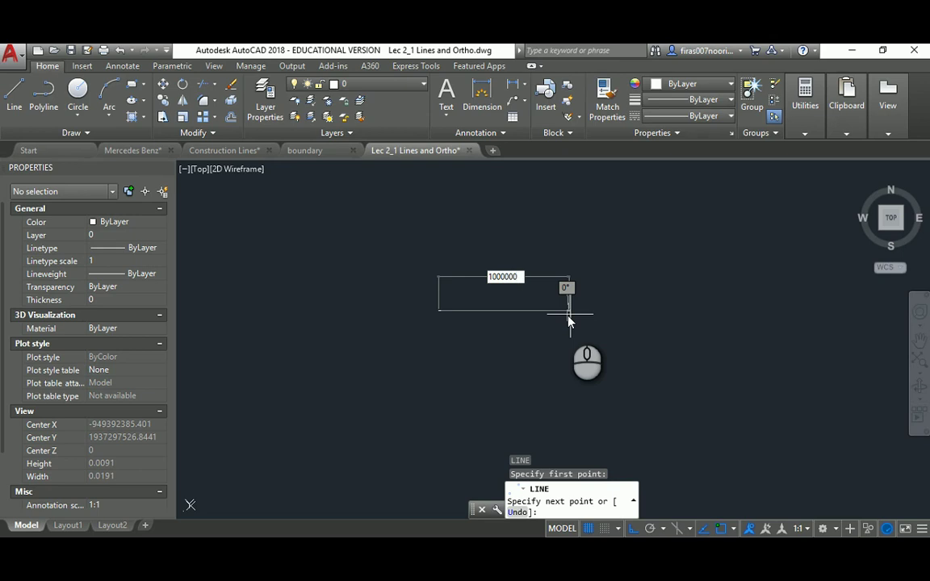
{"action": "key", "text": "Return"}
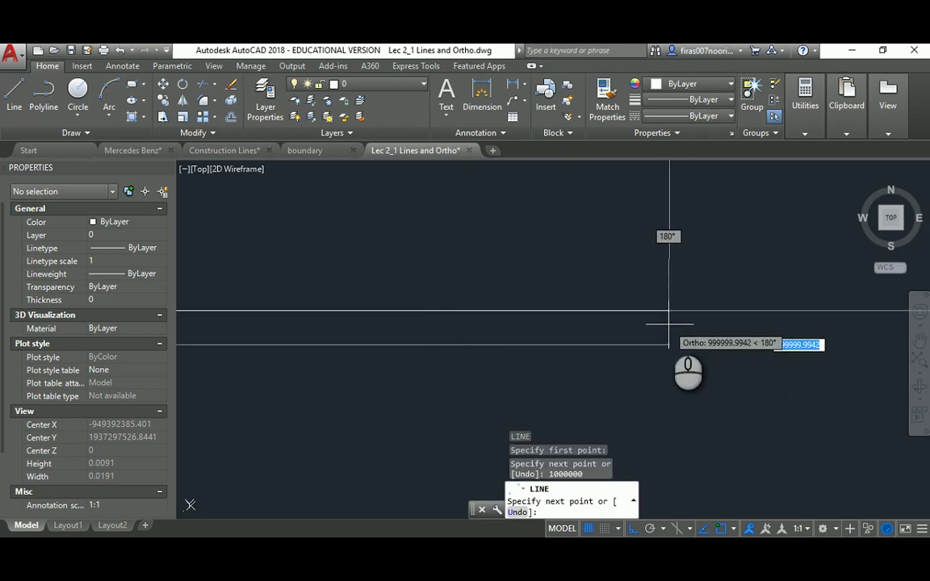
{"action": "key", "text": "Escape"}
{"action": "scroll", "coordinate": [669, 322], "scroll_direction": "down", "scroll_amount": 2}
{"action": "scroll", "coordinate": [666, 322], "scroll_direction": "down", "scroll_amount": 3}
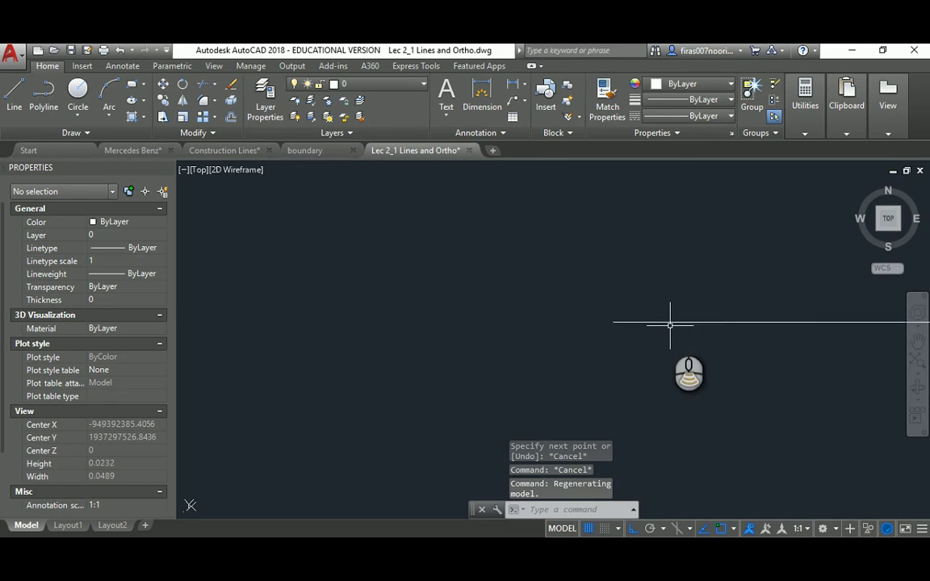
Select the entire 1000000-unit horizontal line and delete it from the drawing
{"action": "scroll", "coordinate": [642, 337], "scroll_direction": "down", "scroll_amount": 3}
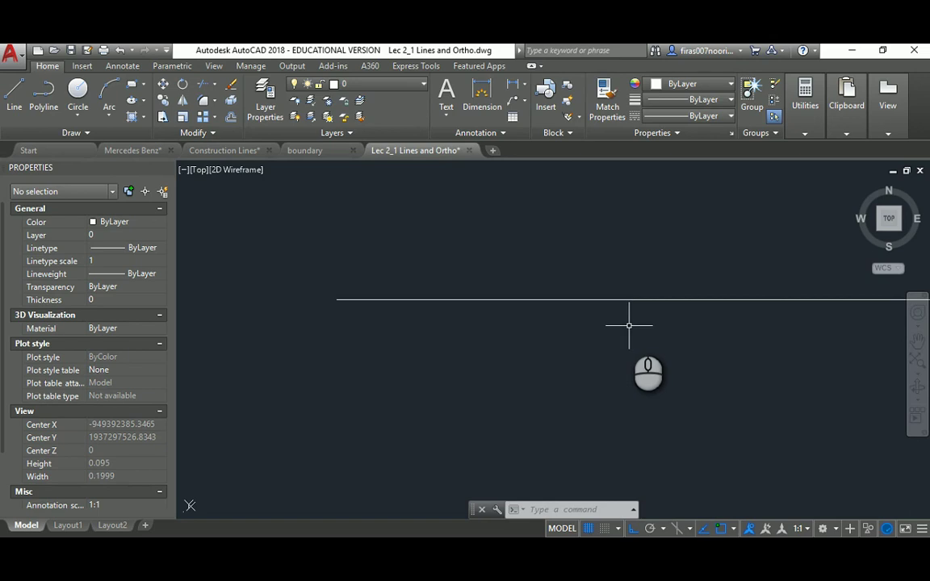
{"action": "middle_click", "coordinate": [629, 325]}
{"action": "middle_click", "coordinate": [629, 326]}
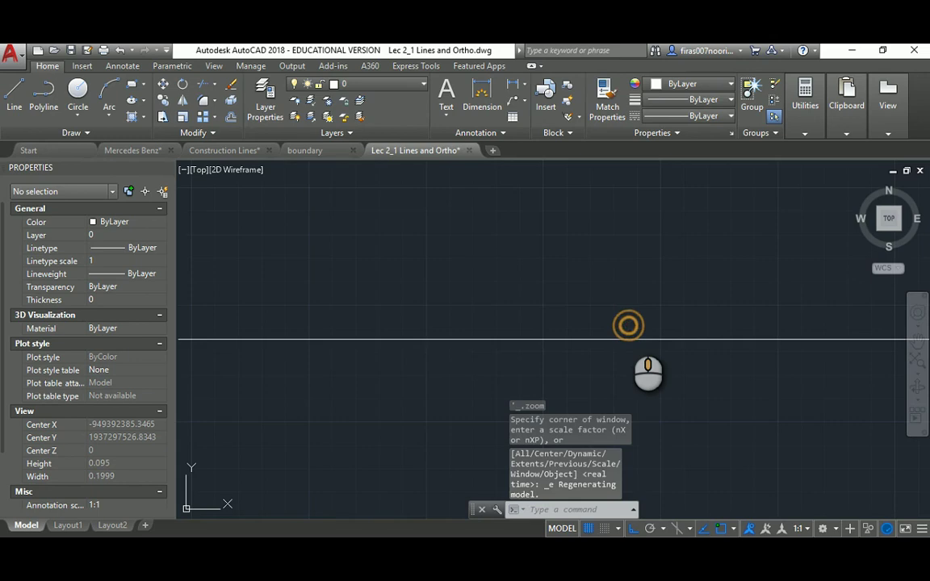
{"action": "middle_click_drag", "start_coordinate": [600, 315], "coordinate": [567, 253]}
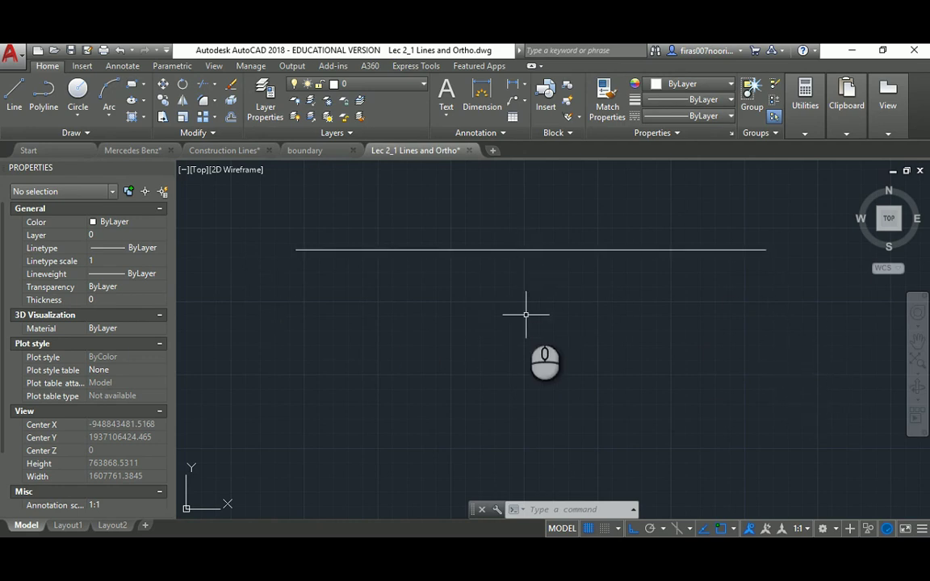
{"action": "left_click", "coordinate": [473, 249]}
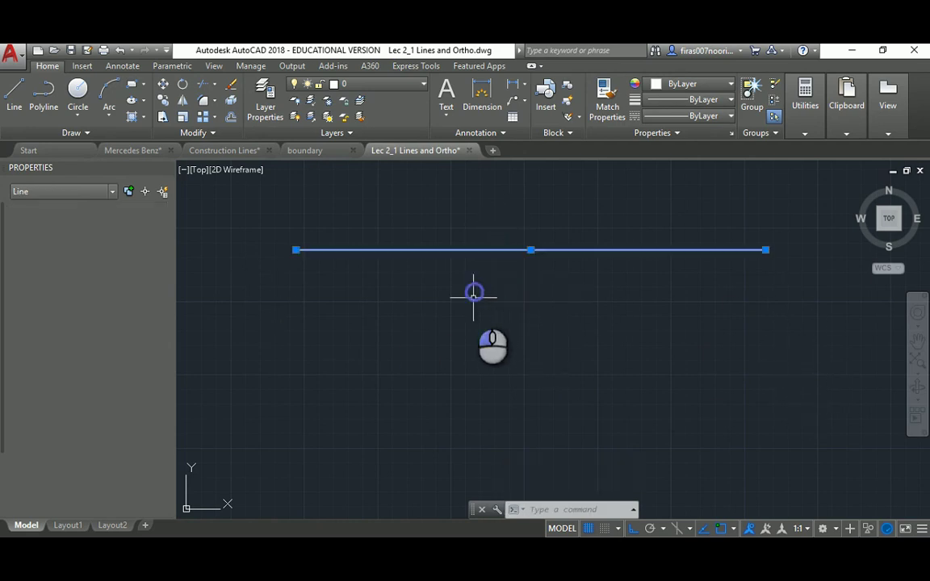
{"action": "left_click", "coordinate": [473, 294]}
{"action": "key", "text": "Delete"}
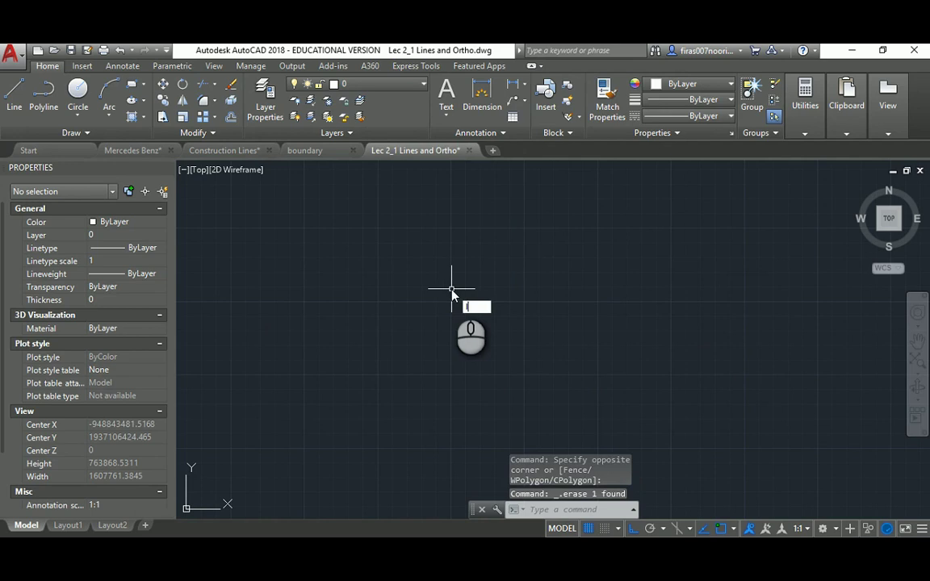
Start a line in the empty drawing area and draw the rectangle's top edge 200 units to the right
{"action": "type", "text": "l"}
{"action": "key", "text": "Return"}
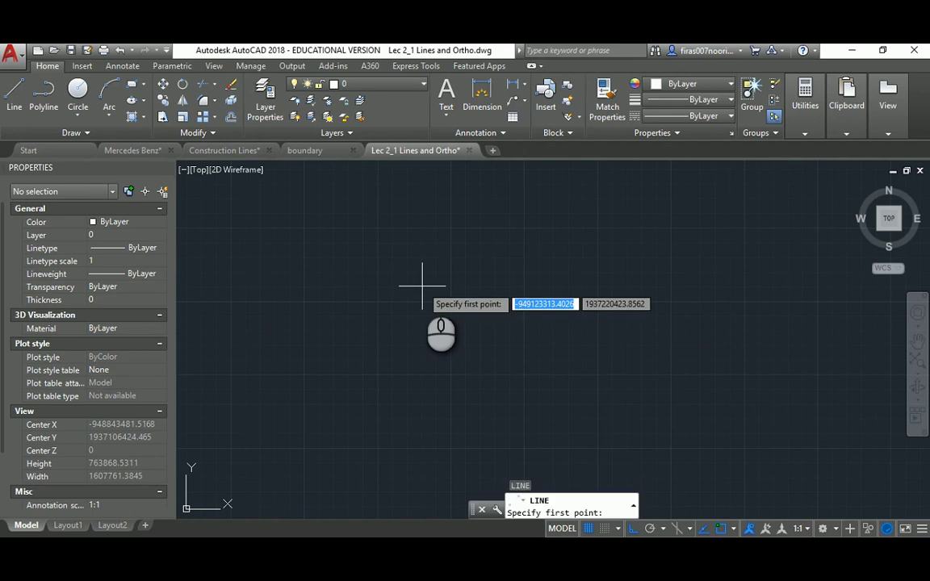
{"action": "left_click", "coordinate": [421, 285]}
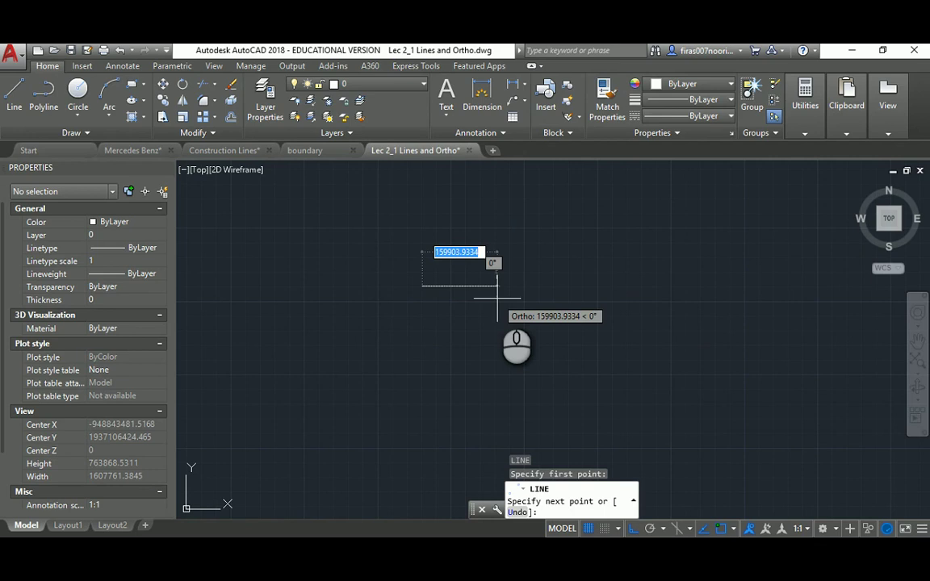
{"action": "scroll", "coordinate": [496, 298], "scroll_direction": "up", "scroll_amount": 4}
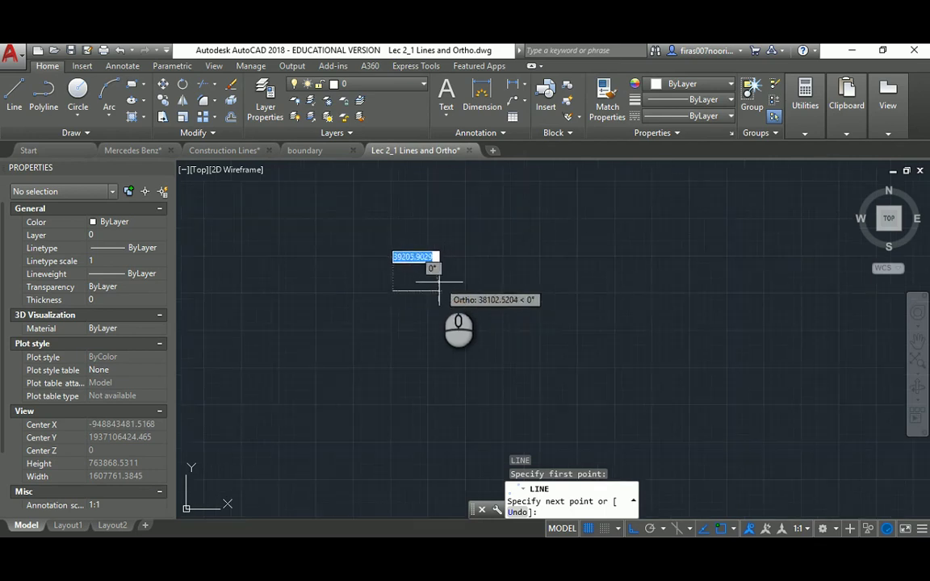
{"action": "scroll", "coordinate": [436, 274], "scroll_direction": "up", "scroll_amount": 4}
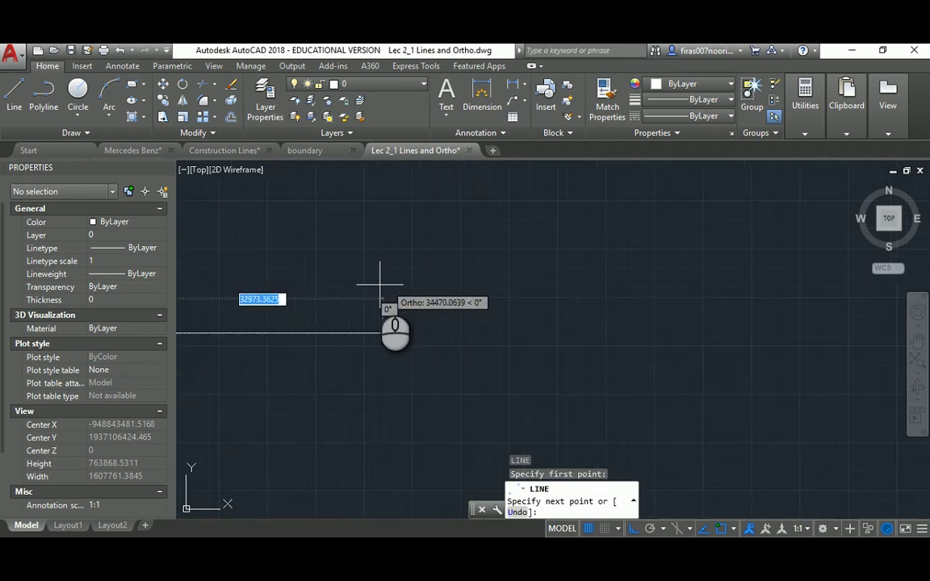
{"action": "middle_click_drag", "start_coordinate": [365, 286], "coordinate": [706, 302]}
{"action": "scroll", "coordinate": [496, 338], "scroll_direction": "up", "scroll_amount": 5}
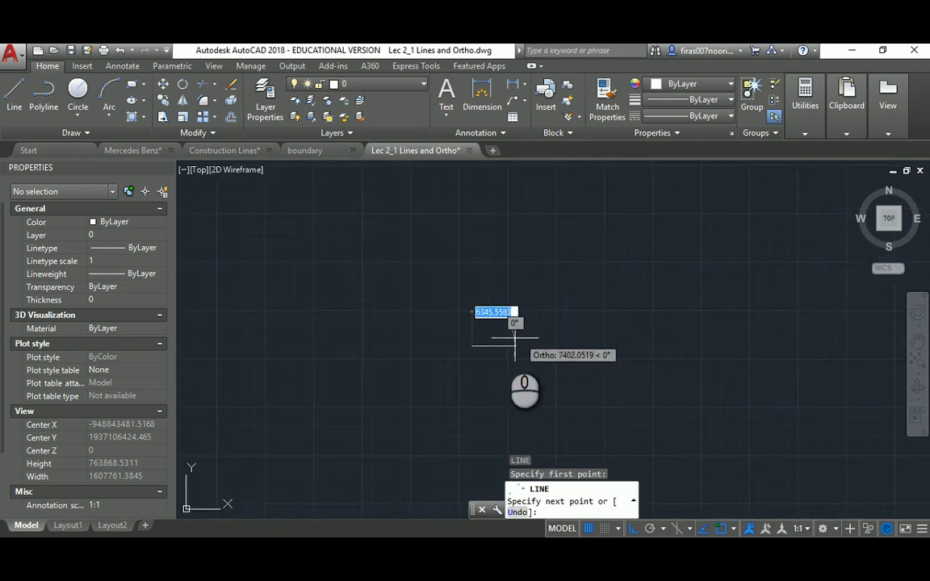
{"action": "scroll", "coordinate": [491, 350], "scroll_direction": "up", "scroll_amount": 4}
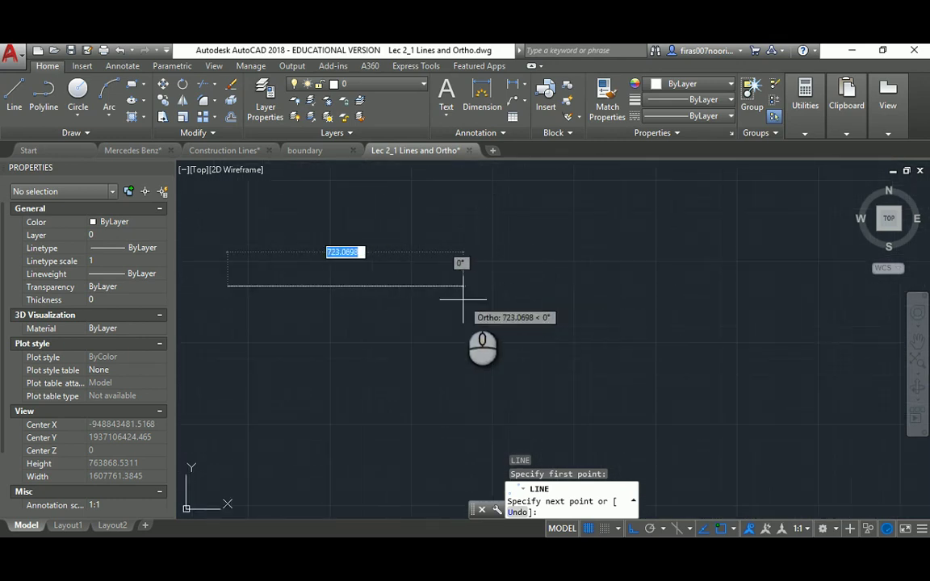
{"action": "middle_click_drag", "start_coordinate": [462, 299], "coordinate": [534, 313]}
{"action": "middle_click_drag", "start_coordinate": [679, 324], "coordinate": [681, 324]}
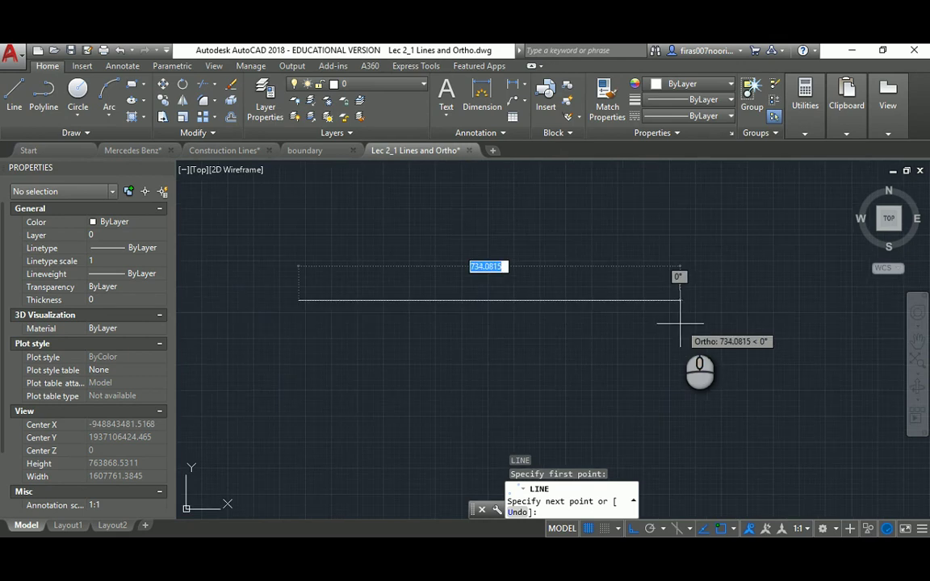
{"action": "type", "text": "200"}
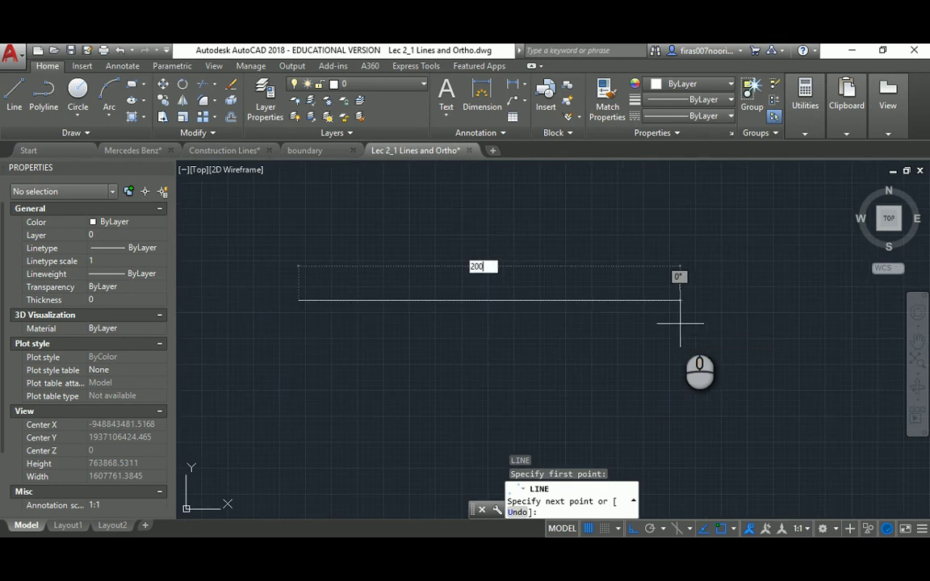
{"action": "key", "text": "Return"}
Complete the rectangle with a 100-unit segment downward and a 200-unit segment to the left, and close the outline
{"action": "type", "text": "1"}
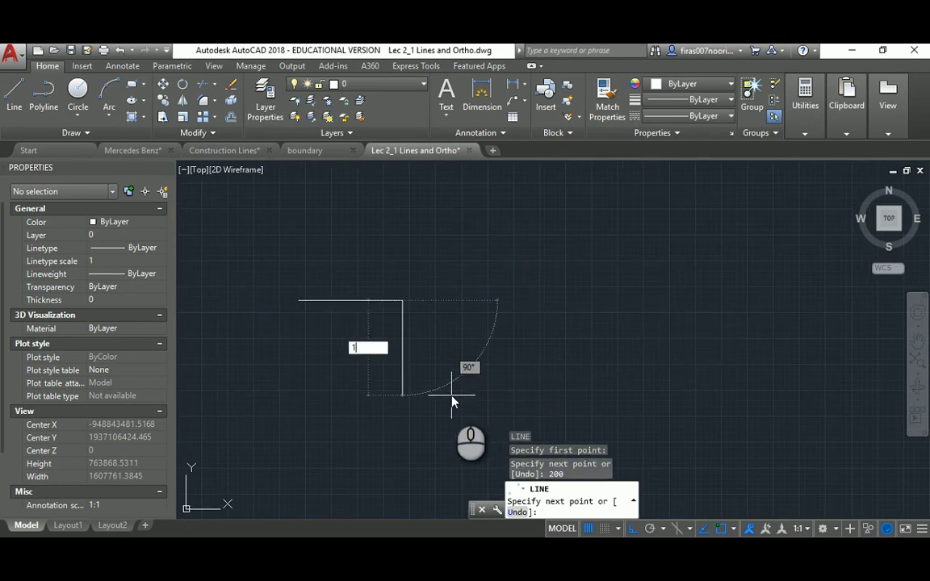
{"action": "type", "text": "00"}
{"action": "key", "text": "Return"}
{"action": "type", "text": "2"}
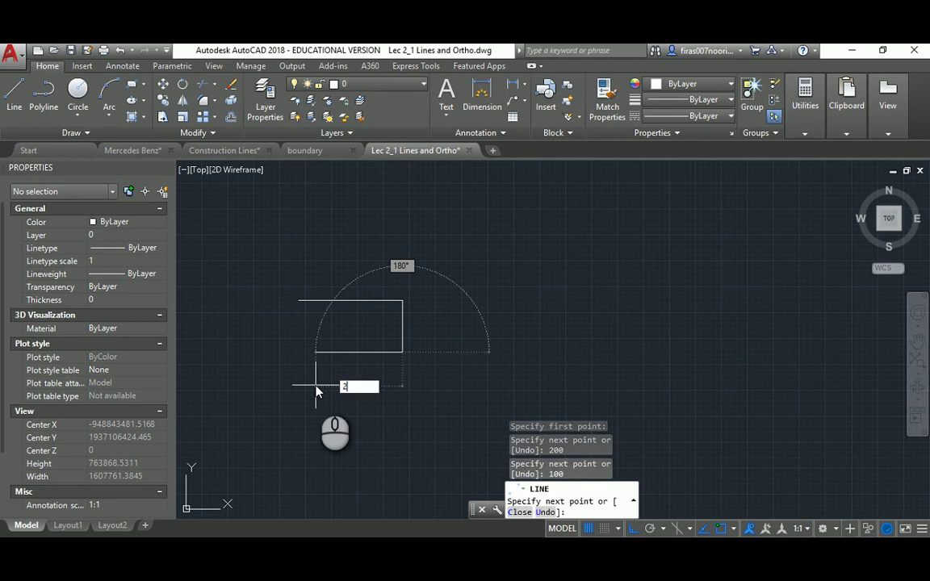
{"action": "type", "text": "00"}
{"action": "key", "text": "Return"}
{"action": "type", "text": "c"}
{"action": "key", "text": "Return"}
{"action": "scroll", "coordinate": [340, 325], "scroll_direction": "up", "scroll_amount": 3}
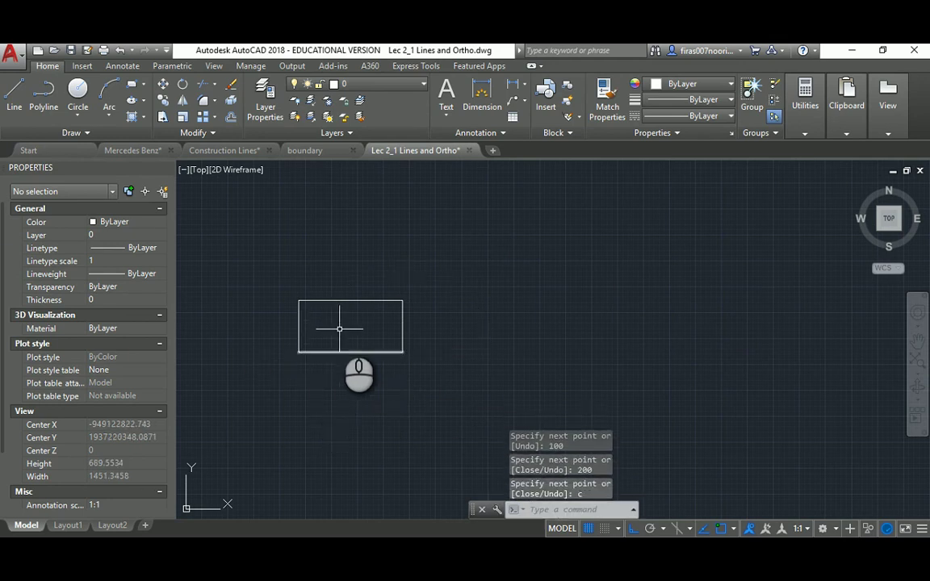
{"action": "scroll", "coordinate": [340, 325], "scroll_direction": "up", "scroll_amount": 4}
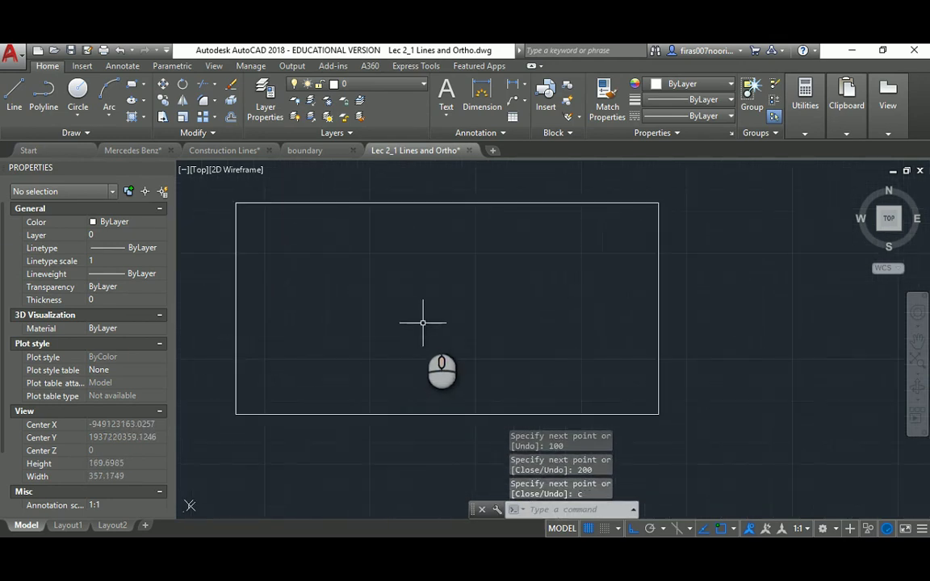
{"action": "middle_click_drag", "start_coordinate": [404, 300], "coordinate": [480, 313]}
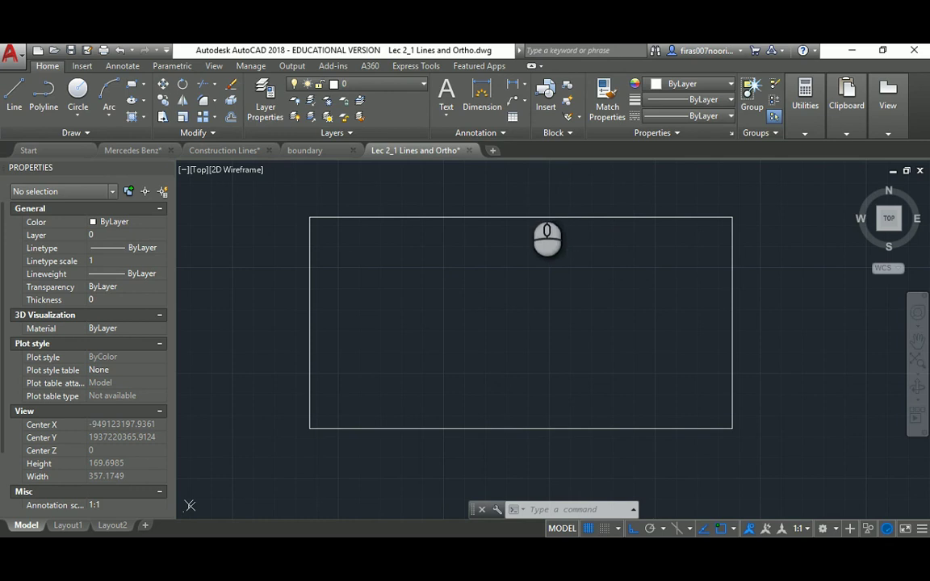
Select the rectangle's top edge with a crossing window and erase it
{"action": "left_click", "coordinate": [531, 188]}
{"action": "left_click", "coordinate": [482, 242]}
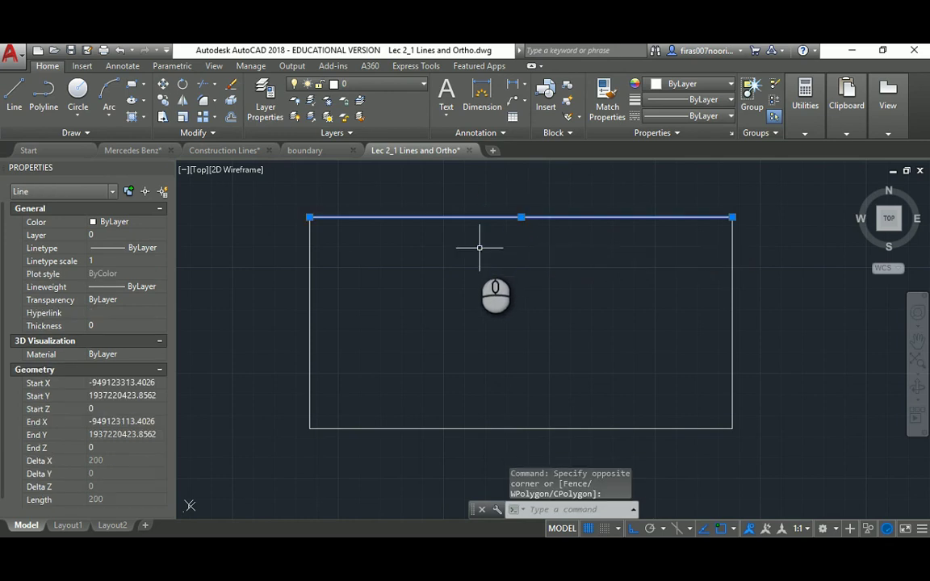
{"action": "left_click", "coordinate": [231, 87]}
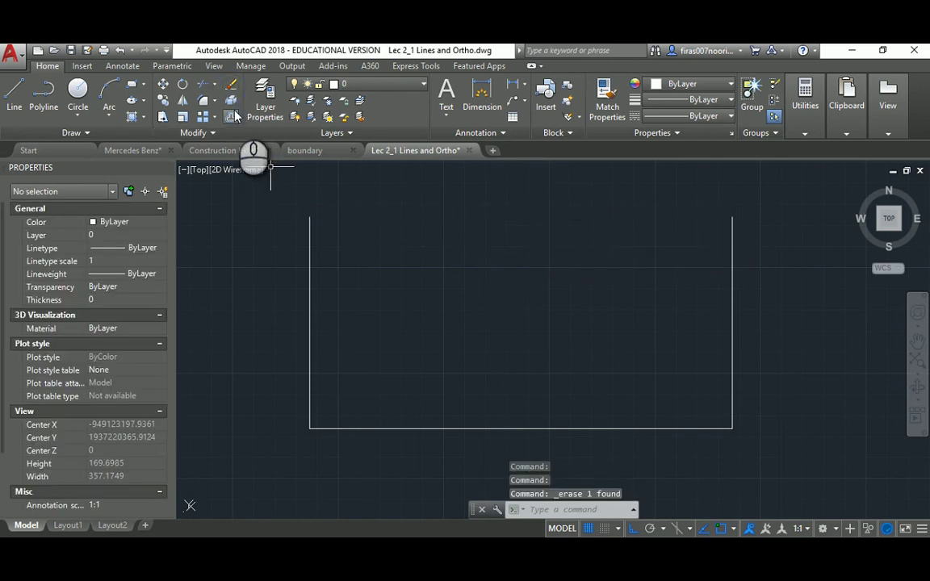
Erase the rectangle's left and bottom edges by starting the Erase command first and picking them with crossing windows
{"action": "left_click", "coordinate": [230, 86]}
{"action": "left_click", "coordinate": [326, 201]}
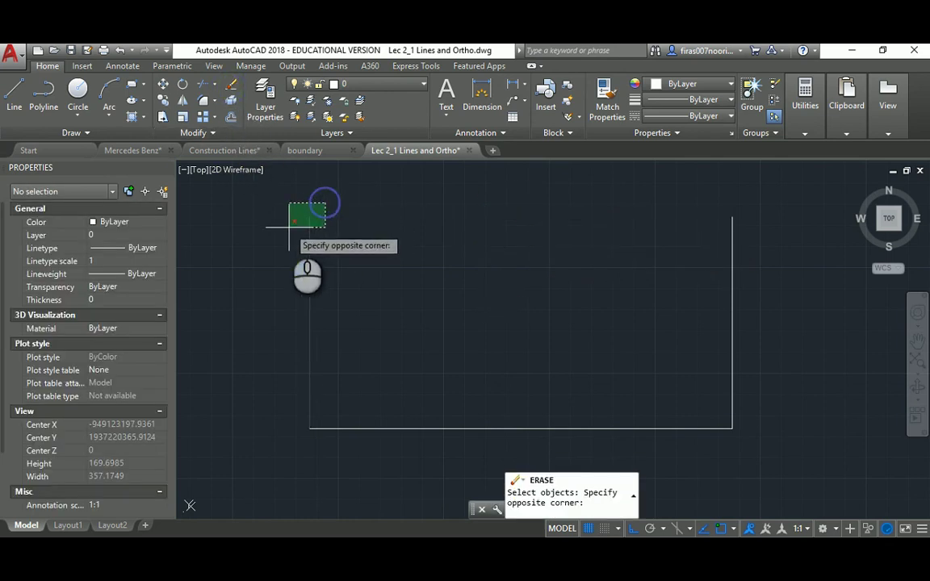
{"action": "left_click", "coordinate": [288, 226]}
{"action": "left_click", "coordinate": [354, 342]}
{"action": "left_click", "coordinate": [304, 443]}
{"action": "key", "text": "Return"}
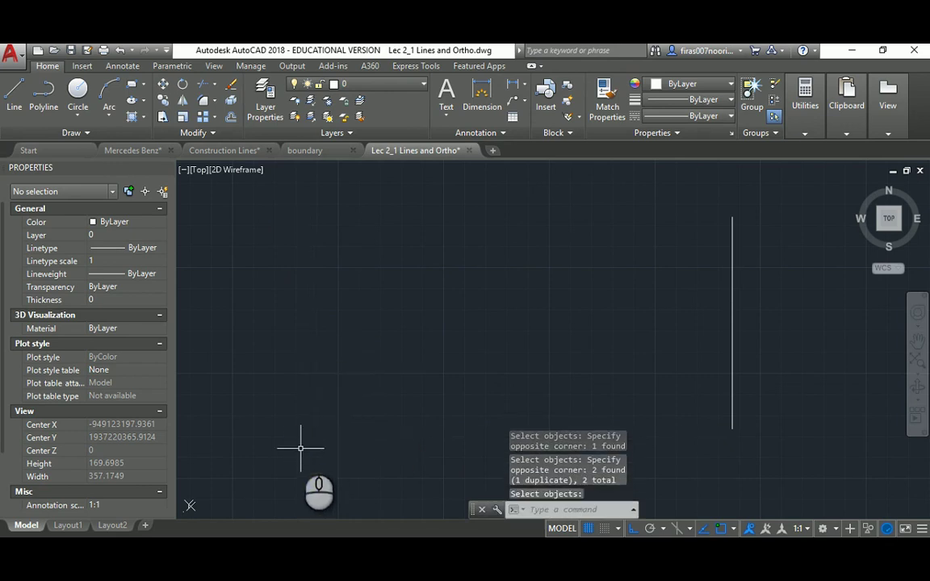
Select the remaining right edge with a crossing window and delete it
{"action": "key", "text": "Escape"}
{"action": "key", "text": "Escape"}
{"action": "left_click", "coordinate": [759, 231]}
{"action": "left_click", "coordinate": [680, 269]}
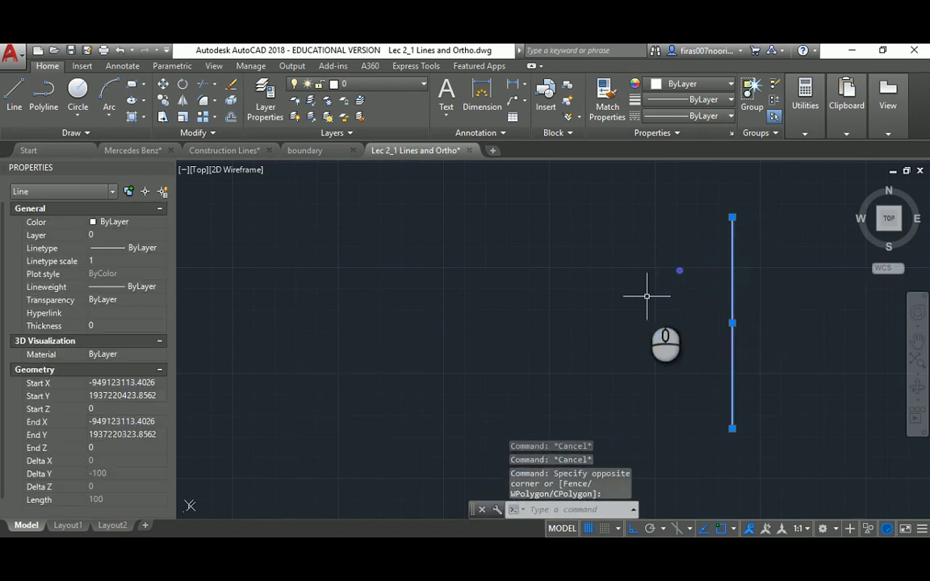
{"action": "key", "text": "Delete"}
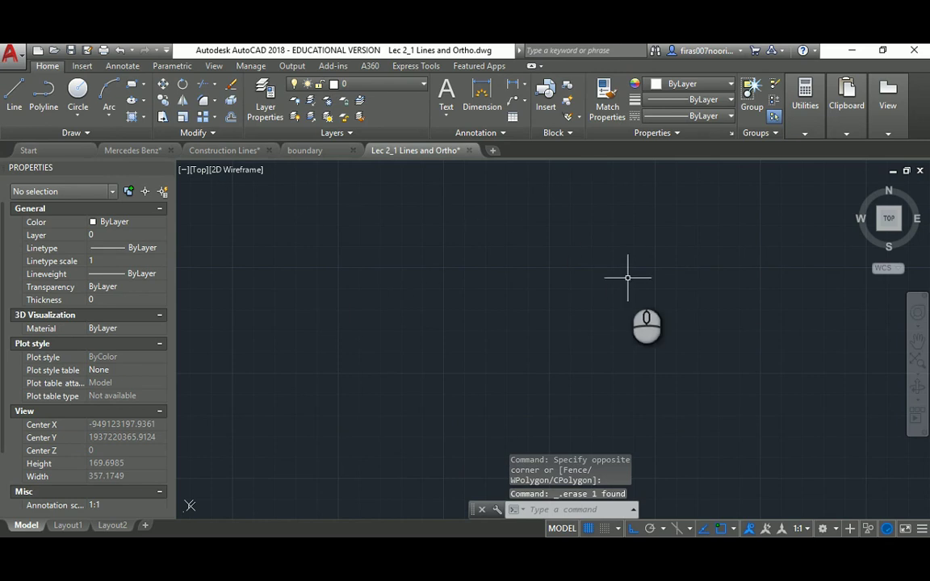
Undo the three erase operations one by one to restore all four edges of the rectangle
{"action": "key", "text": "ctrl+z"}
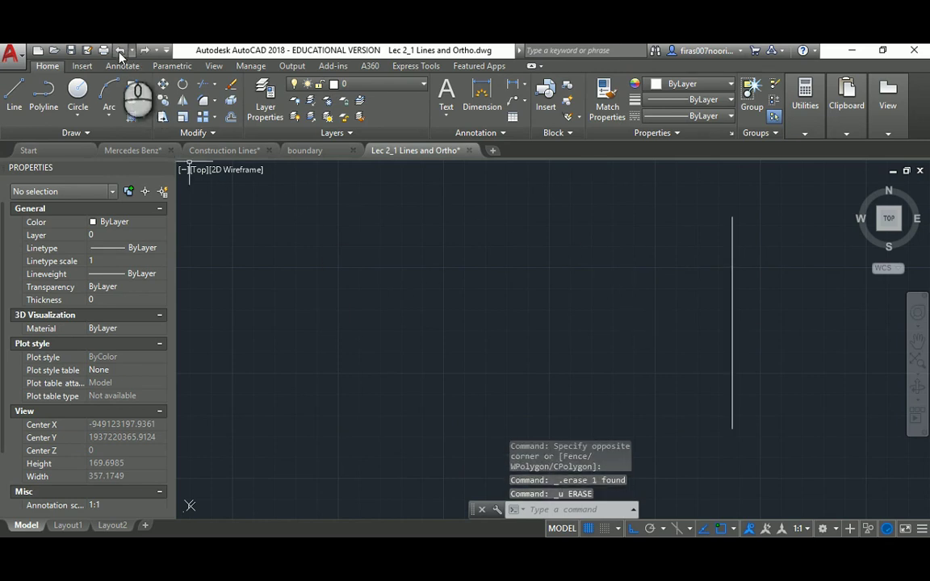
{"action": "left_click", "coordinate": [119, 51]}
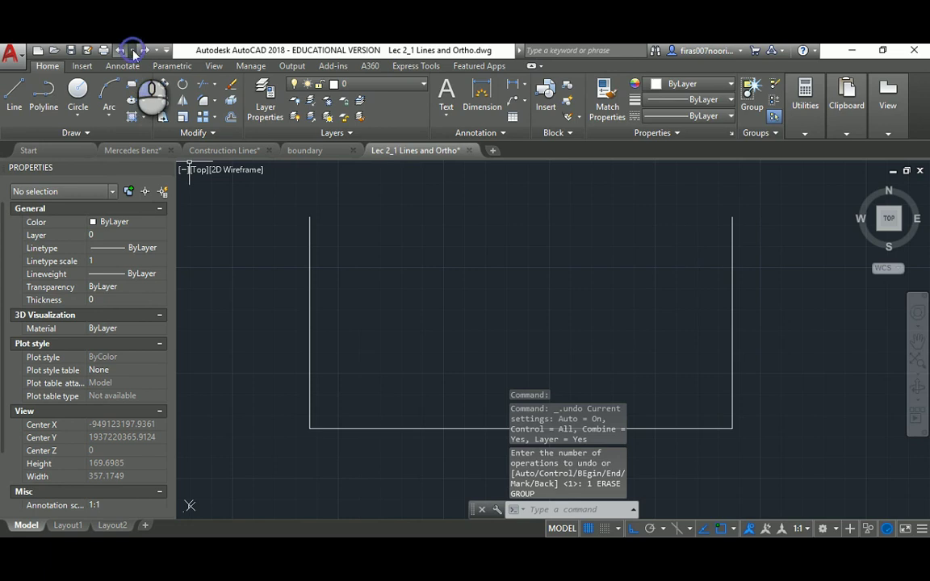
{"action": "left_click", "coordinate": [131, 50]}
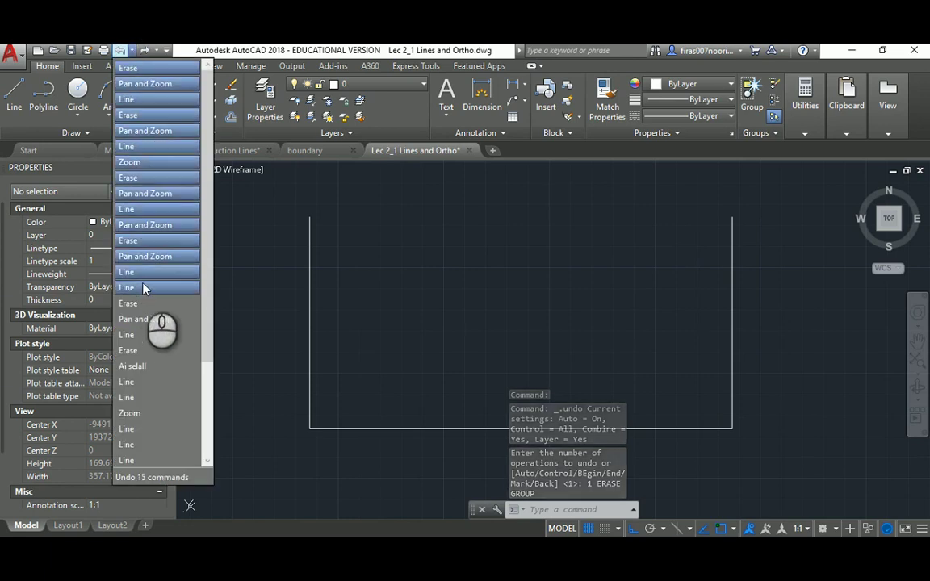
{"action": "left_click", "coordinate": [150, 75]}
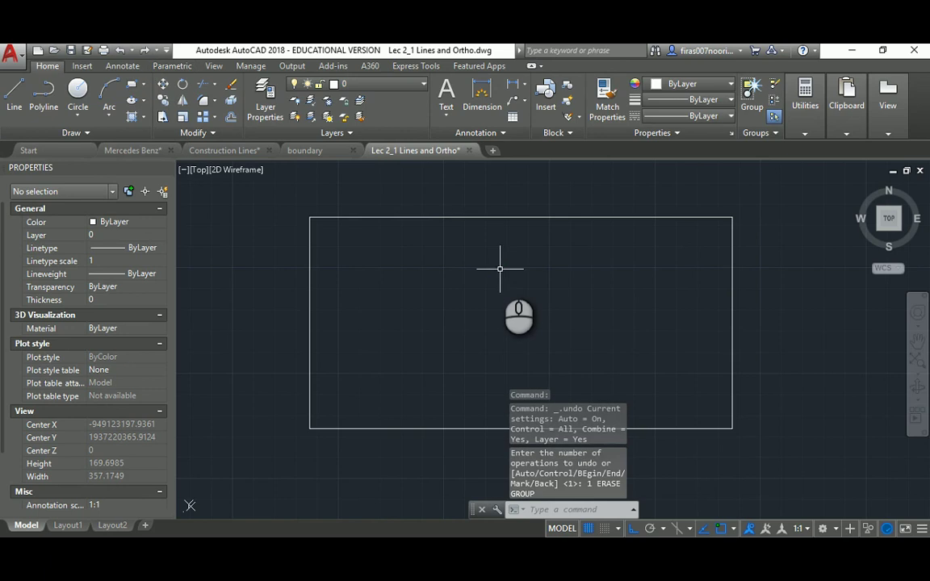
{"action": "middle_click_drag", "start_coordinate": [499, 270], "coordinate": [444, 268]}
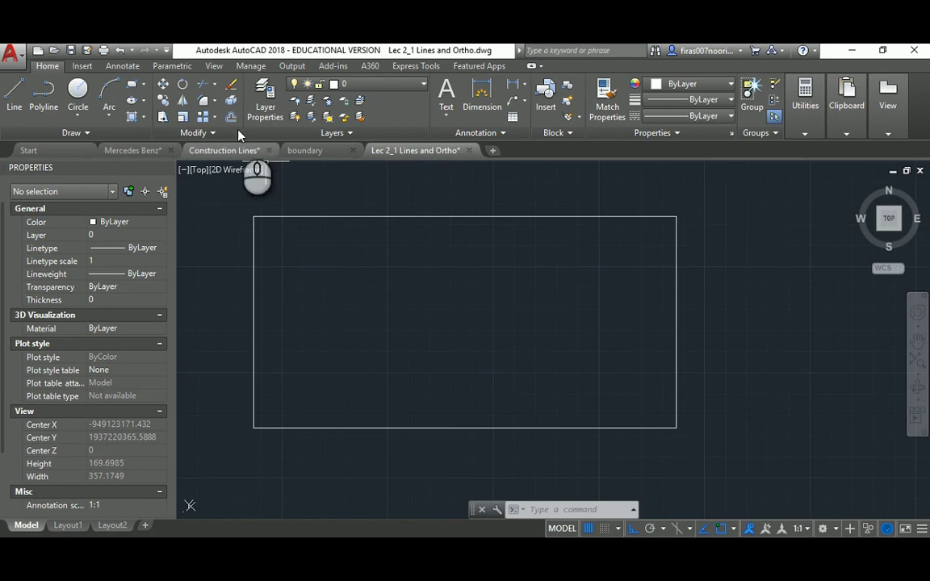
Delete the rectangle's top edge using a crossing selection and undo that deletion
{"action": "left_click", "coordinate": [396, 217]}
{"action": "left_click", "coordinate": [373, 243]}
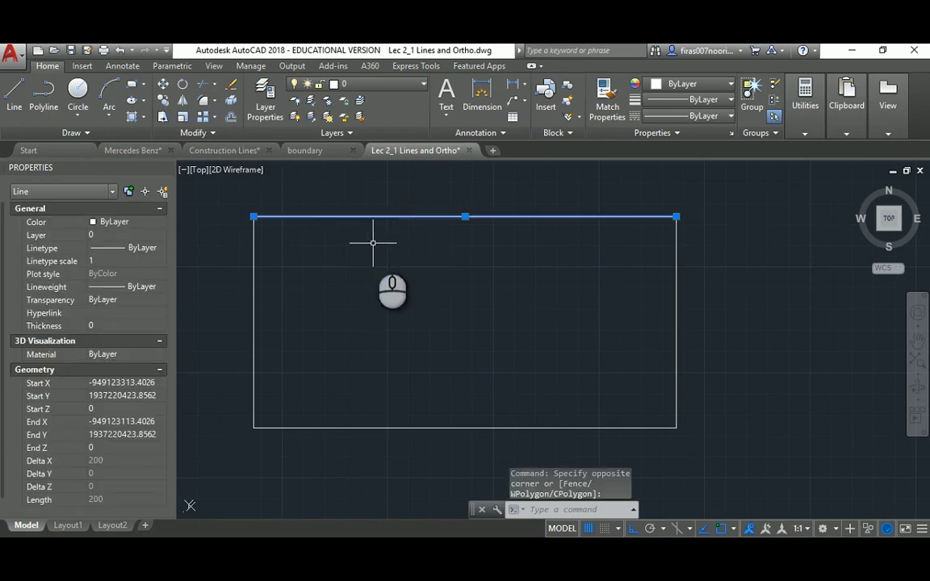
{"action": "key", "text": "Delete"}
{"action": "key", "text": "Return"}
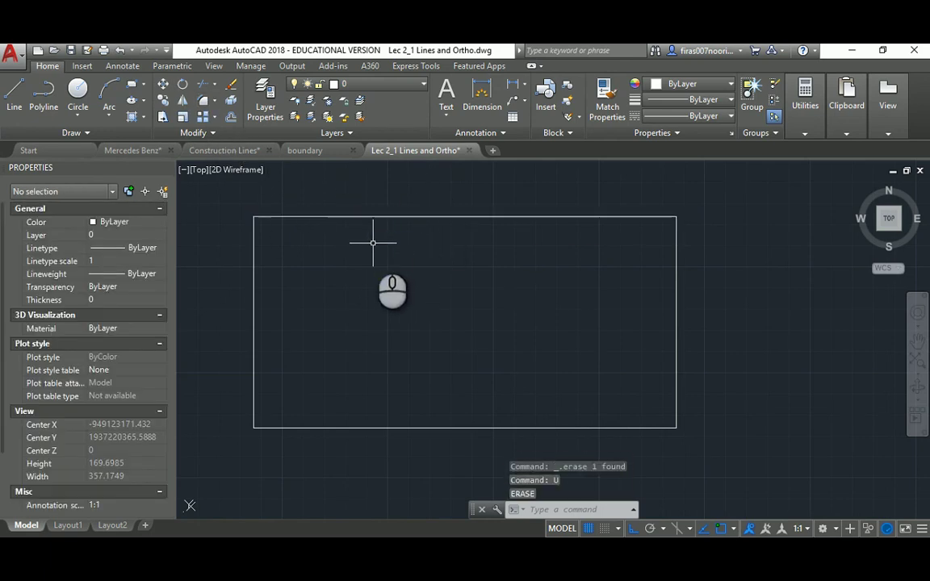
Redo the deletion of the rectangle's top edge and undo it again
{"action": "left_click", "coordinate": [146, 52]}
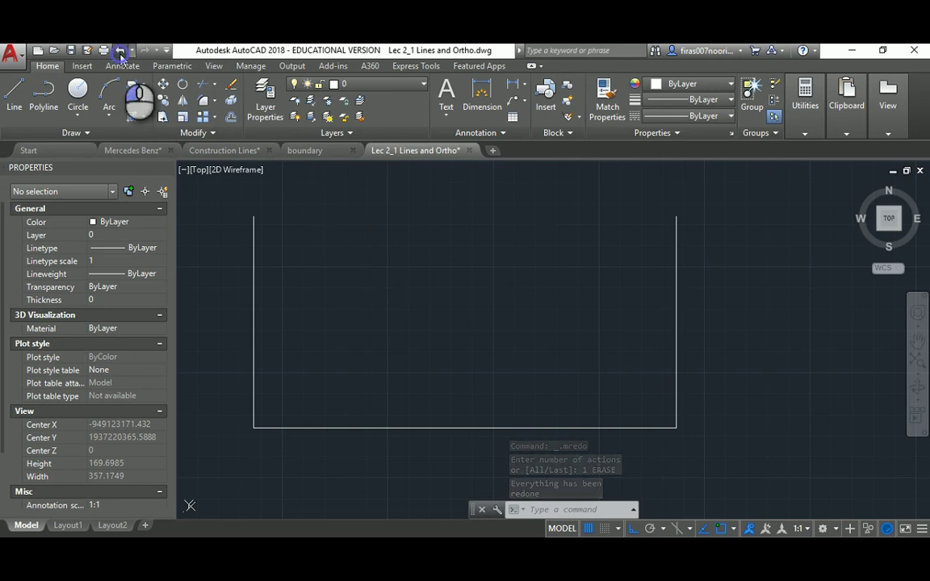
{"action": "left_click", "coordinate": [119, 51]}
{"action": "scroll", "coordinate": [471, 315], "scroll_direction": "down", "scroll_amount": 2}
{"action": "middle_click_drag", "start_coordinate": [398, 298], "coordinate": [416, 280]}
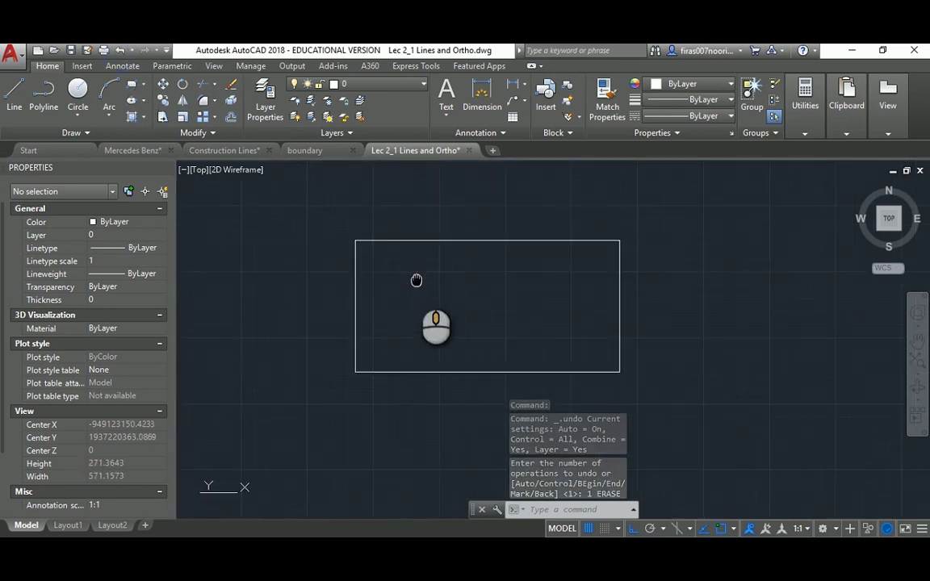
{"action": "scroll", "coordinate": [440, 296], "scroll_direction": "up", "scroll_amount": 2}
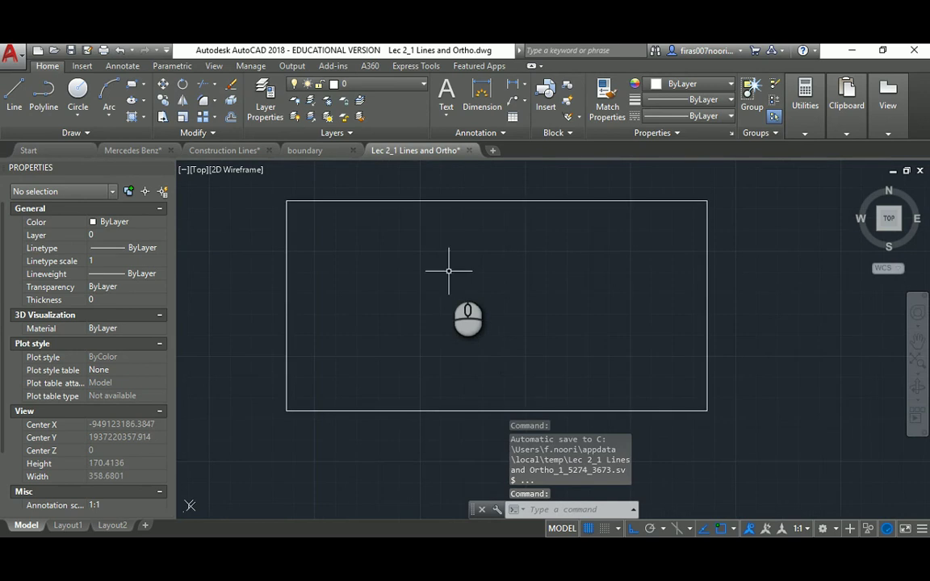
{"action": "middle_click_drag", "start_coordinate": [449, 268], "coordinate": [456, 301]}
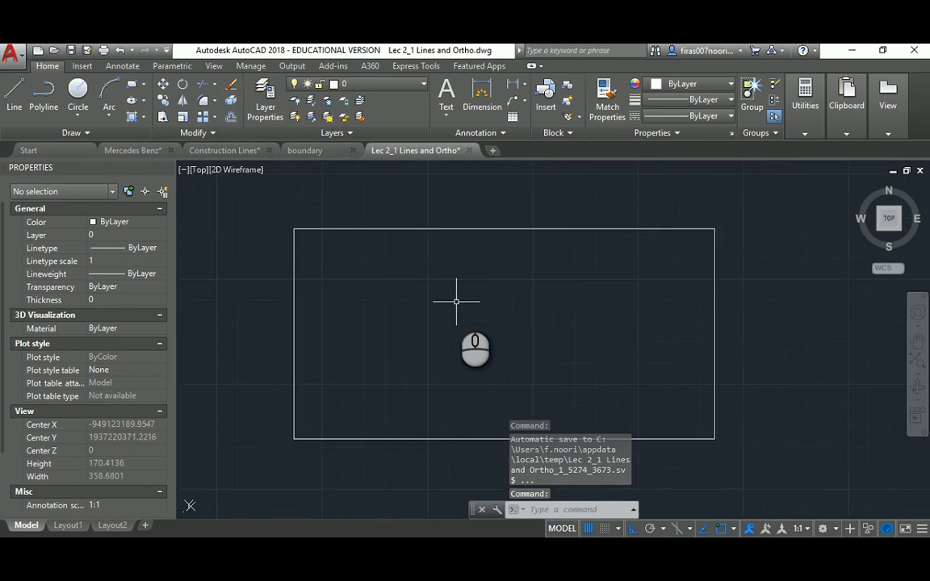